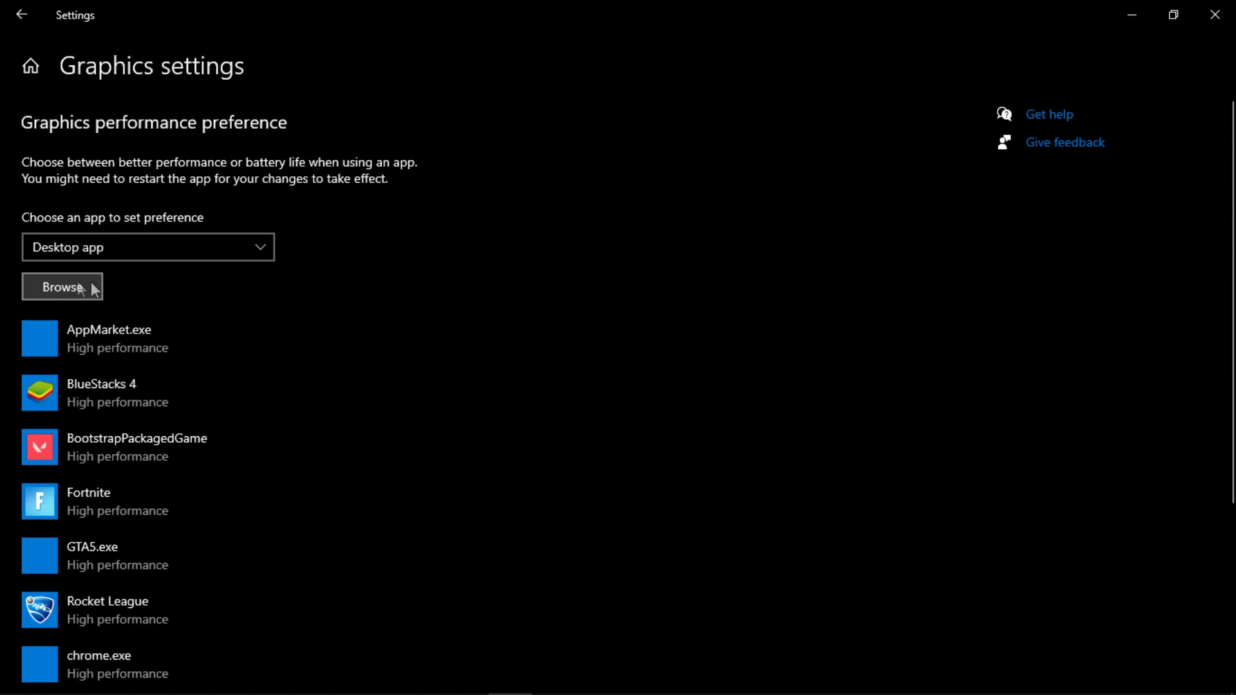
Add GenshinImpact.exe from the Genshin Impact Game folder to the graphics performance preference list and set it to High performance
click(79, 288)
scroll(241, 273, down, 2)
scroll(242, 276, down, 8)
click(219, 256)
scroll(238, 289, up, 8)
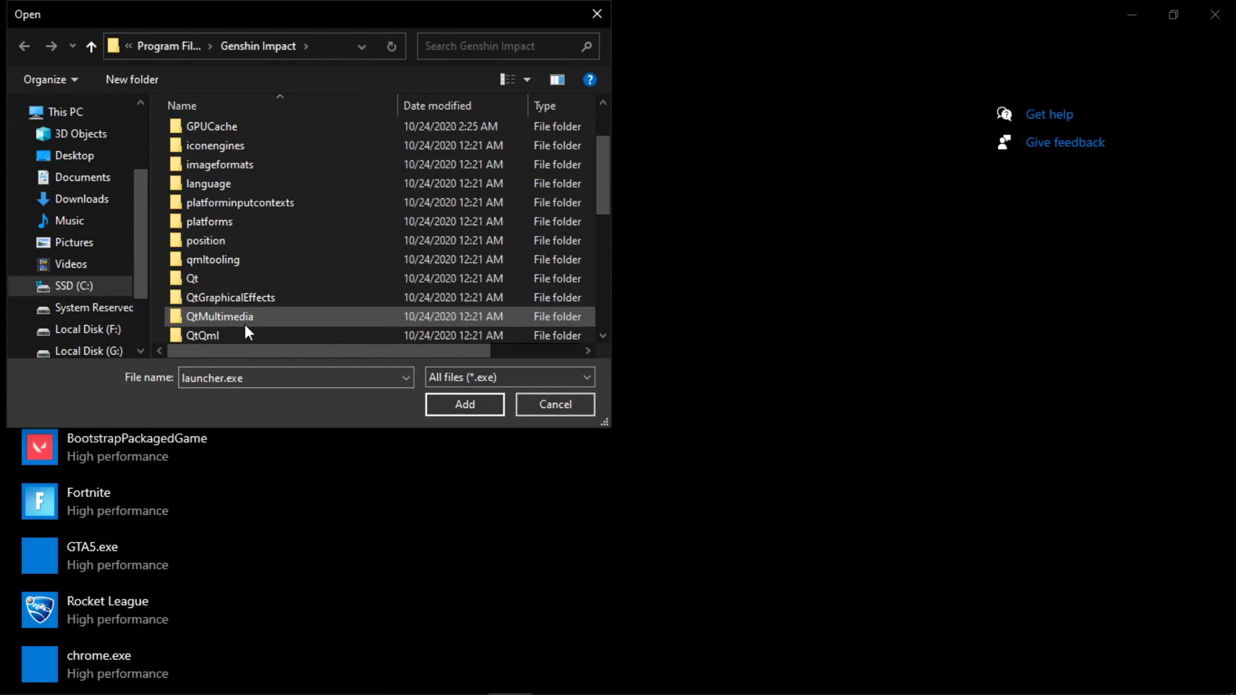
scroll(244, 324, up, 2)
click(277, 191)
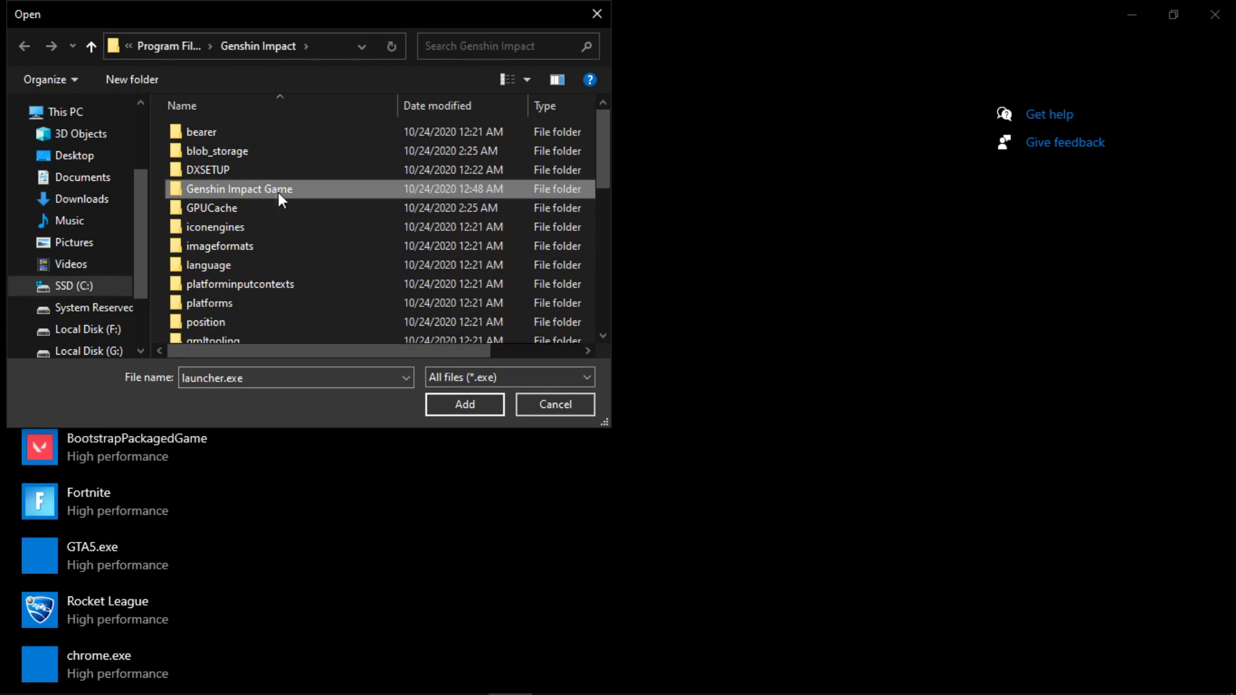
double_click(245, 187)
click(230, 148)
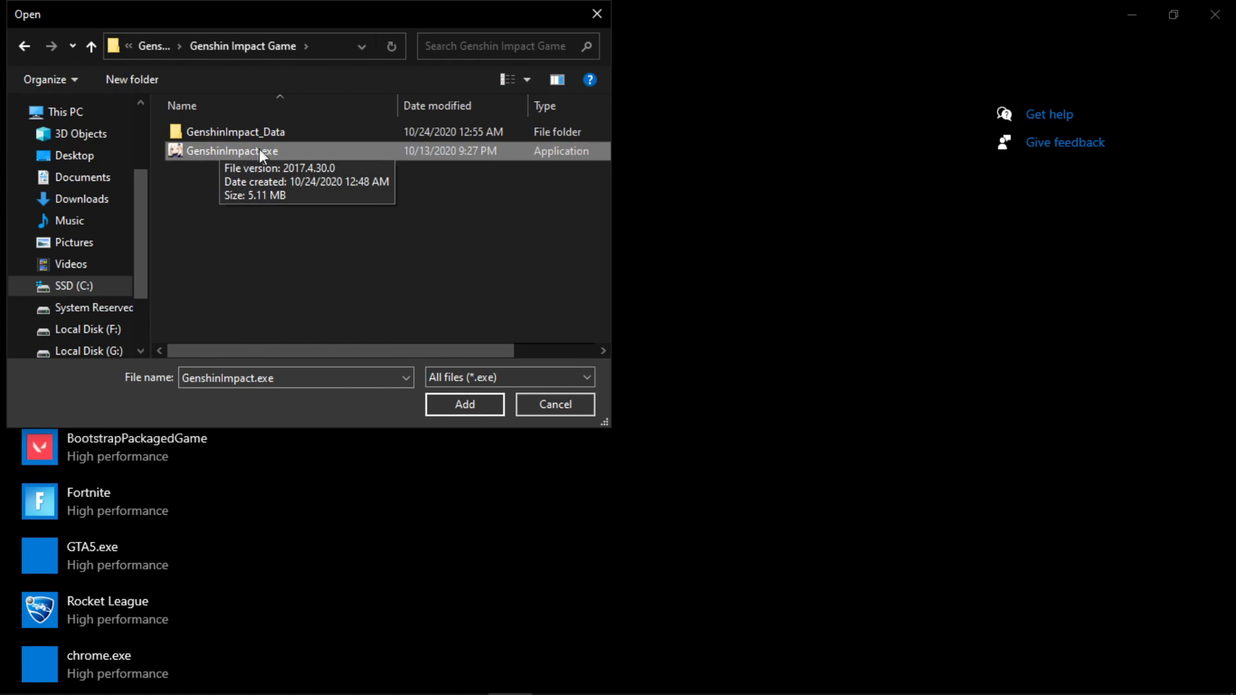
click(483, 405)
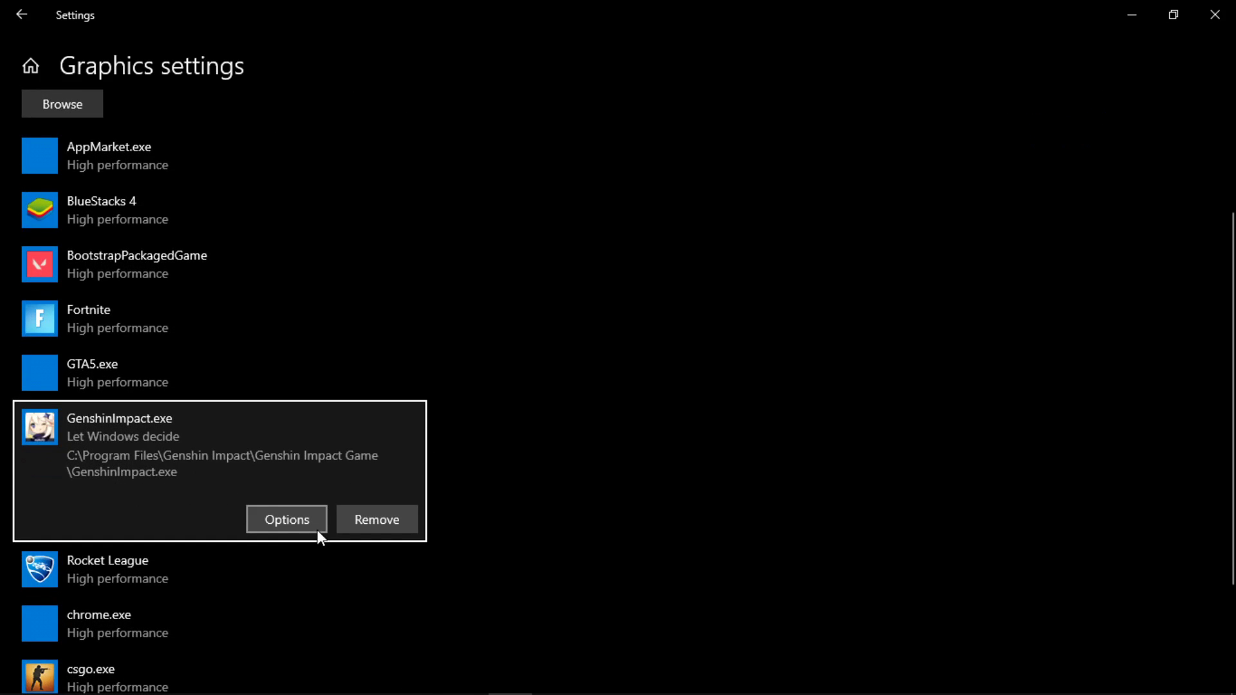
click(317, 529)
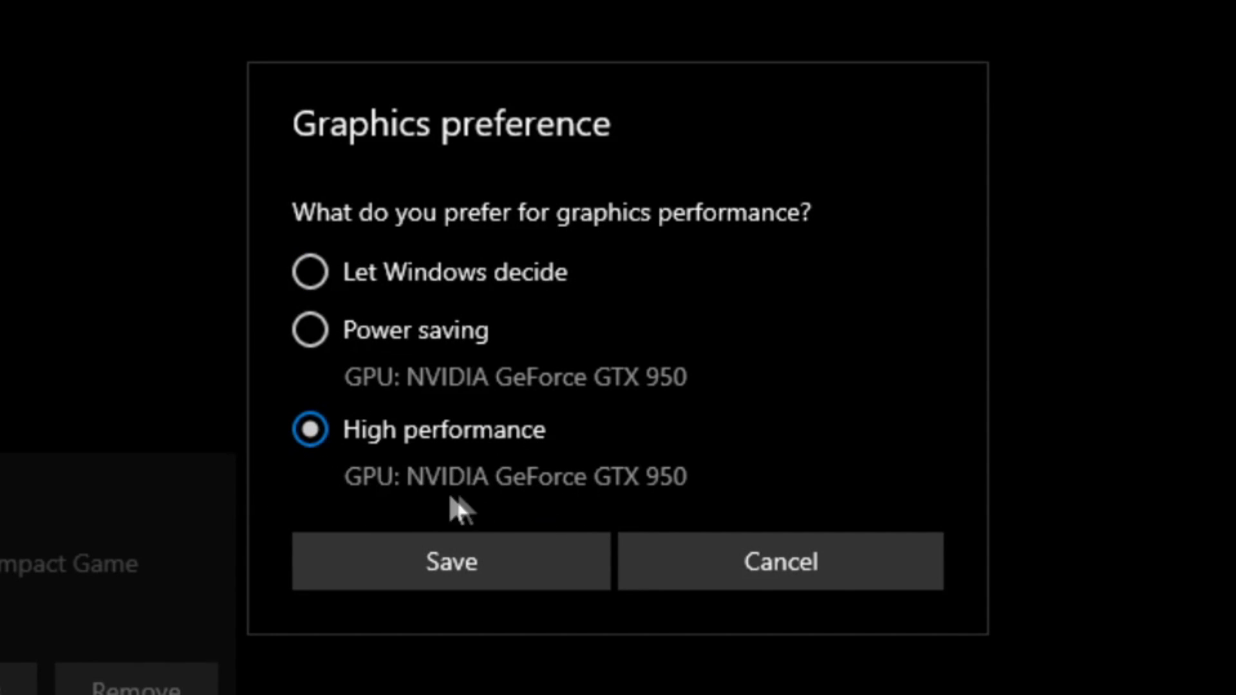
click(486, 576)
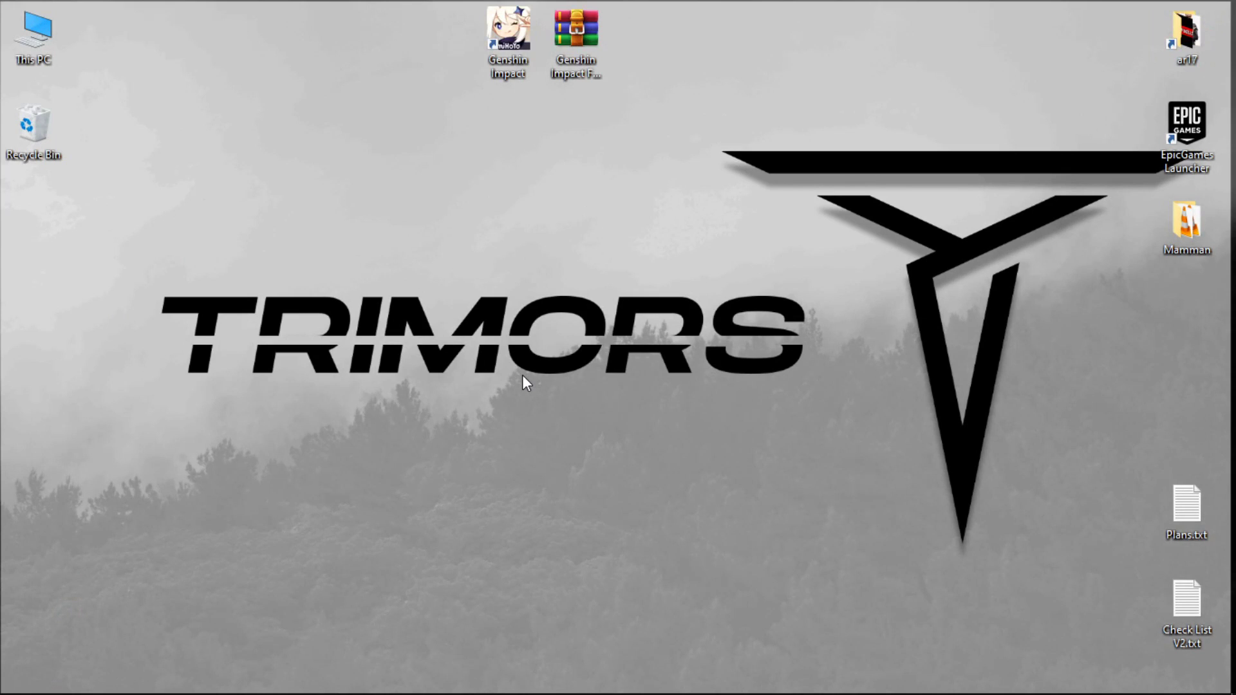
Go to the Genshin Impact desktop shortcut's file location and disable fullscreen optimizations in the compatibility properties of launcher.exe
right_click(501, 44)
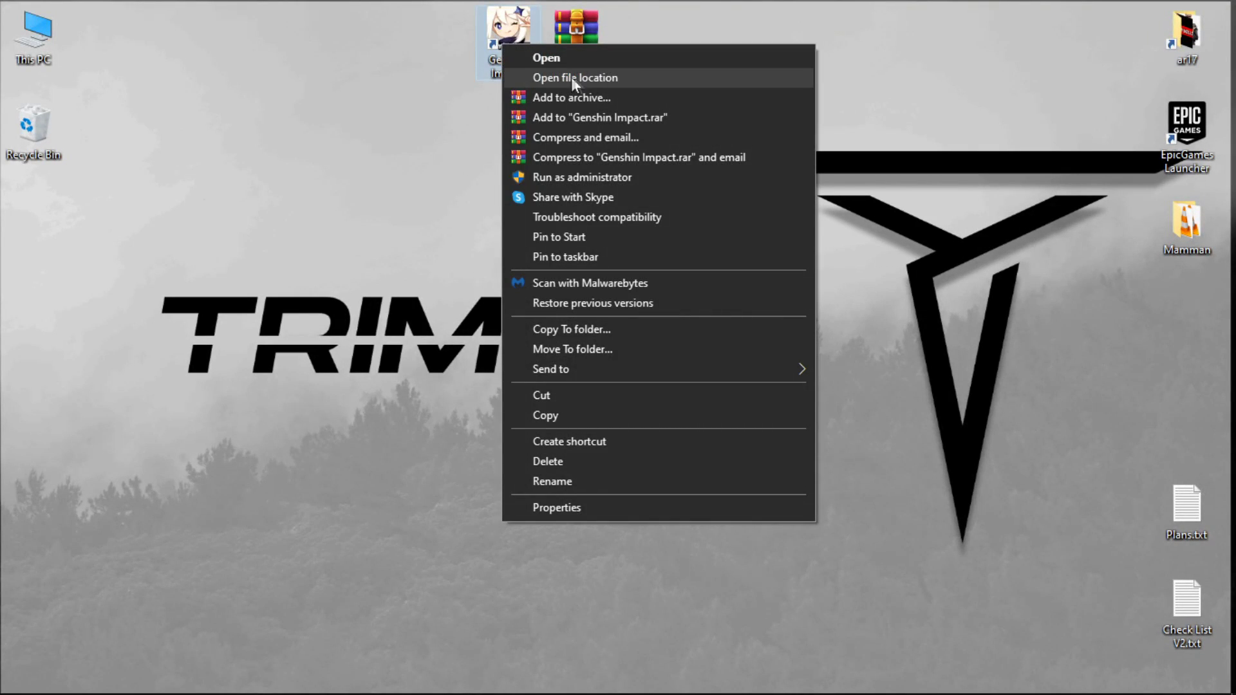
click(600, 77)
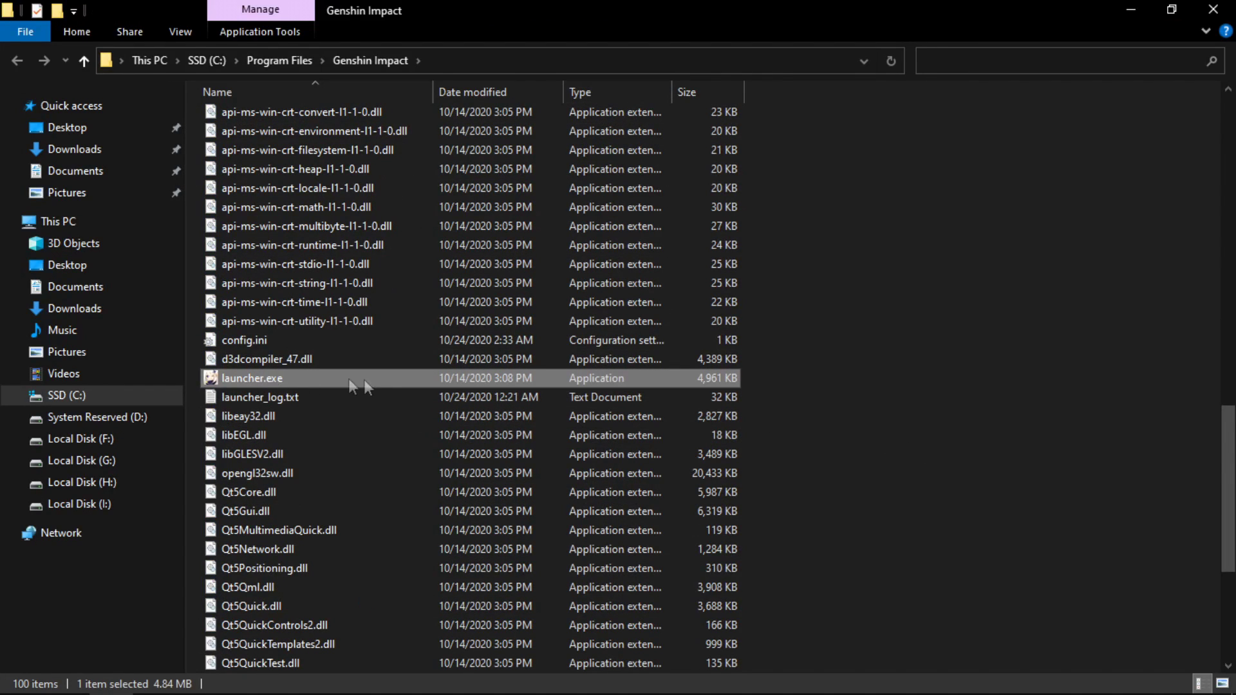
right_click(360, 372)
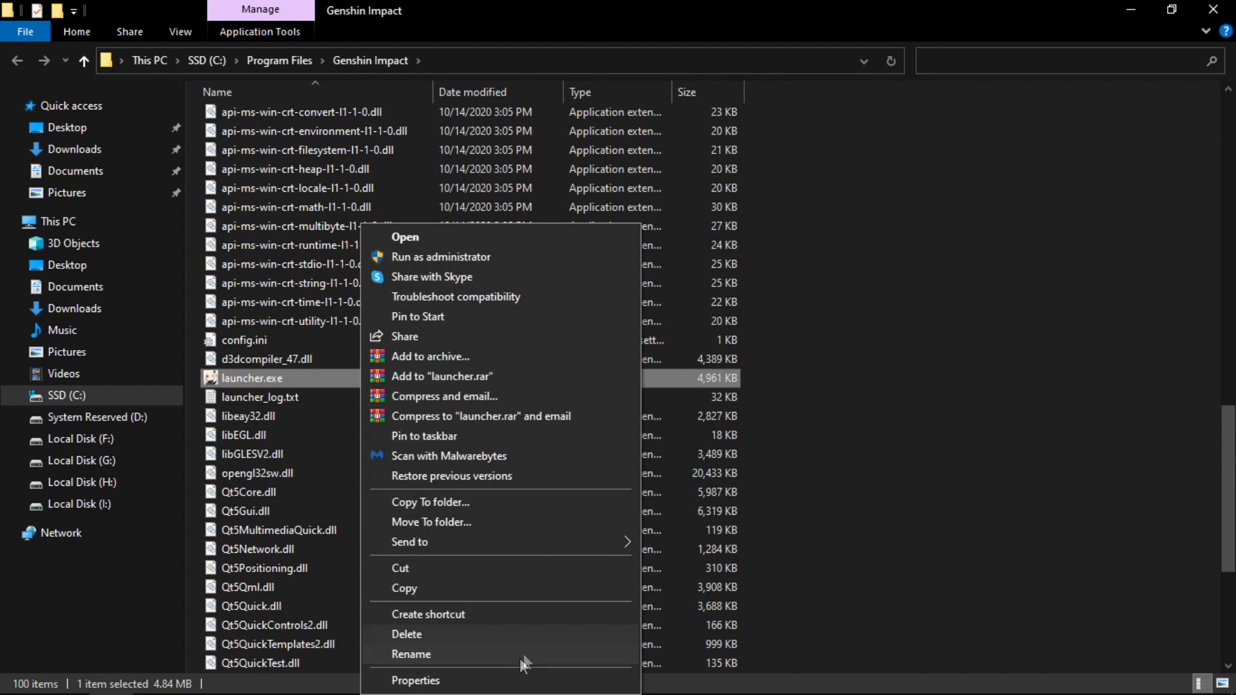
click(415, 680)
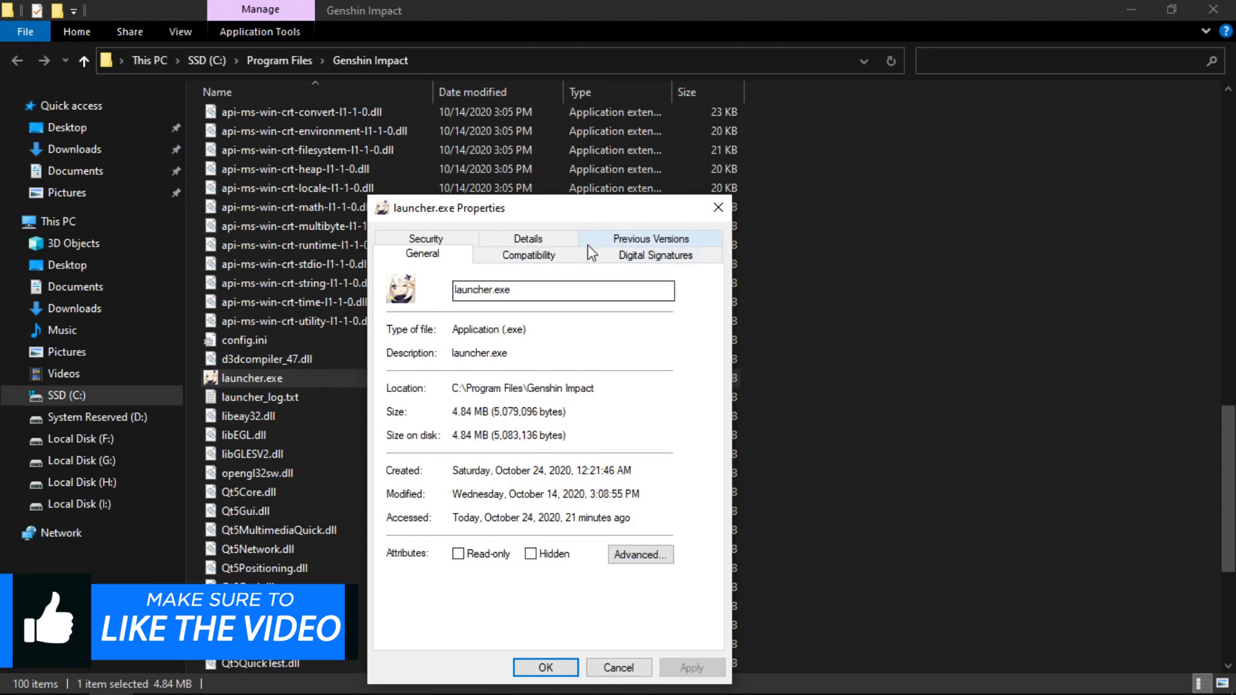
drag(592, 213, 673, 124)
click(616, 169)
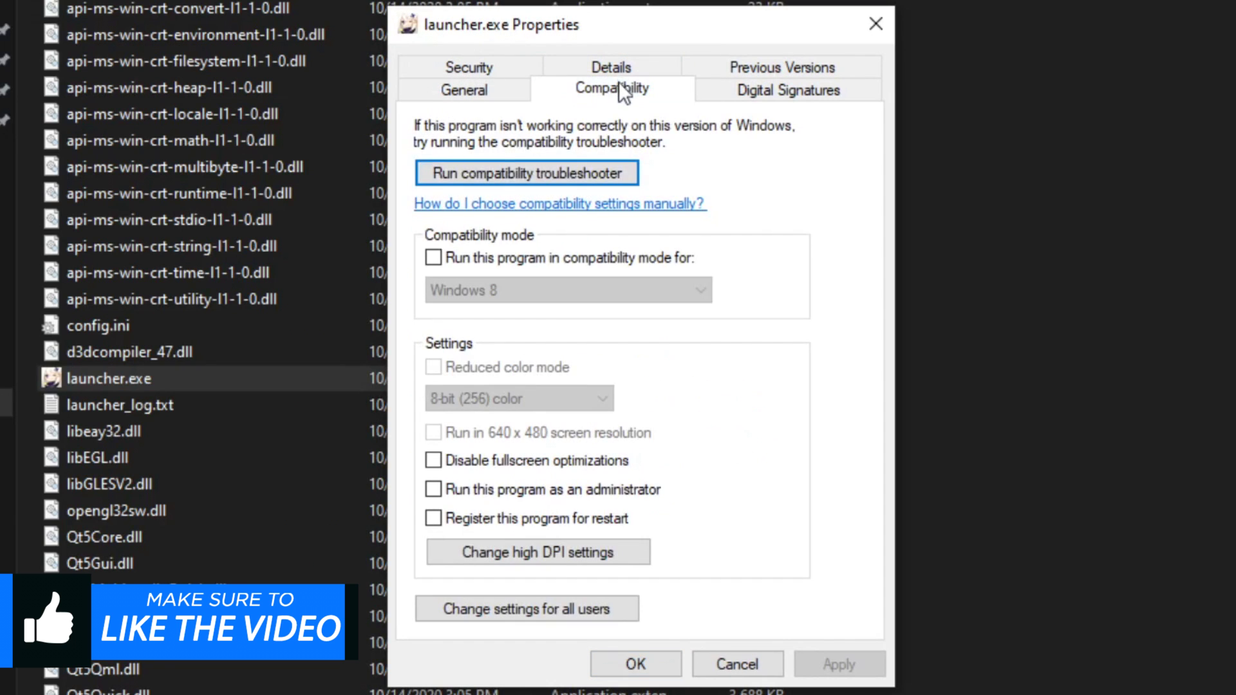
click(433, 460)
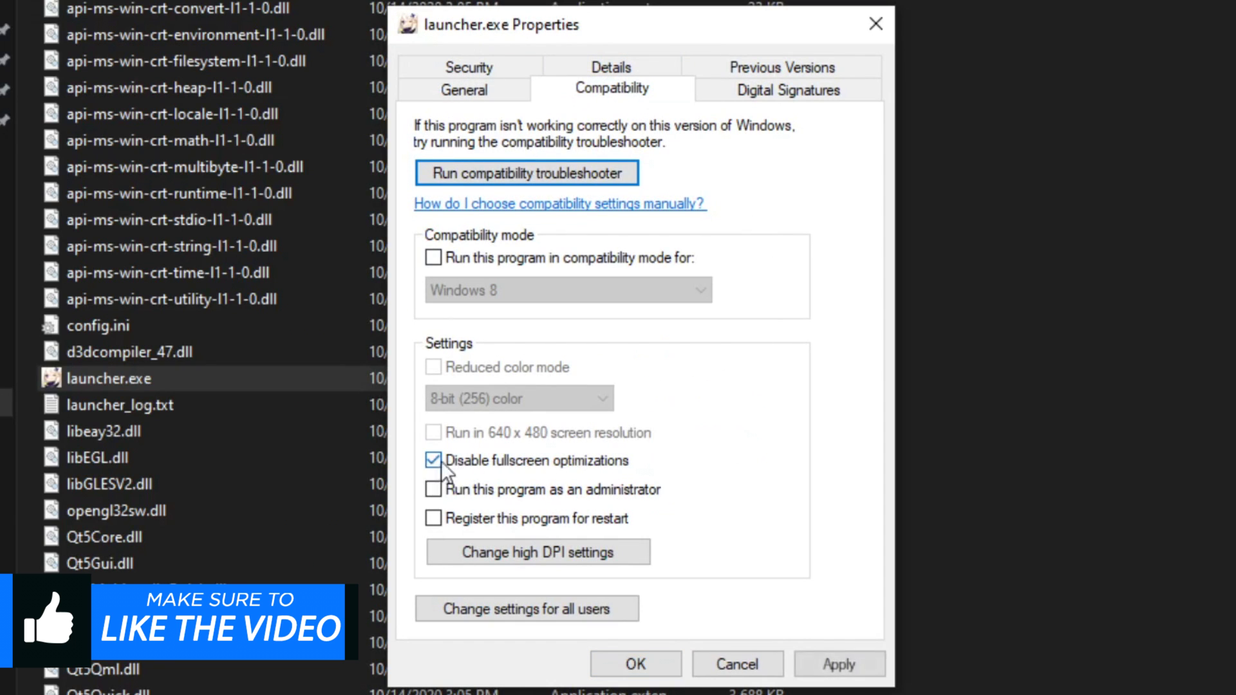
Override the high DPI scaling behavior of launcher.exe with scaling performed by Application, and apply the compatibility settings
click(545, 554)
click(545, 508)
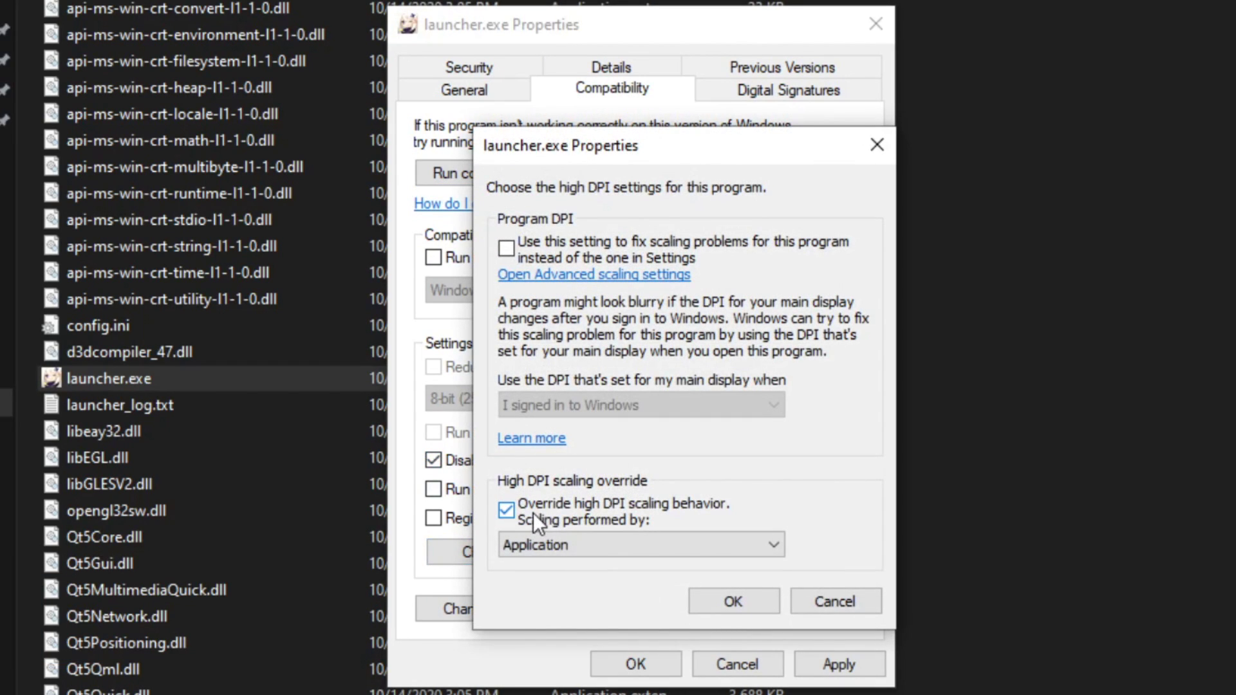
click(734, 601)
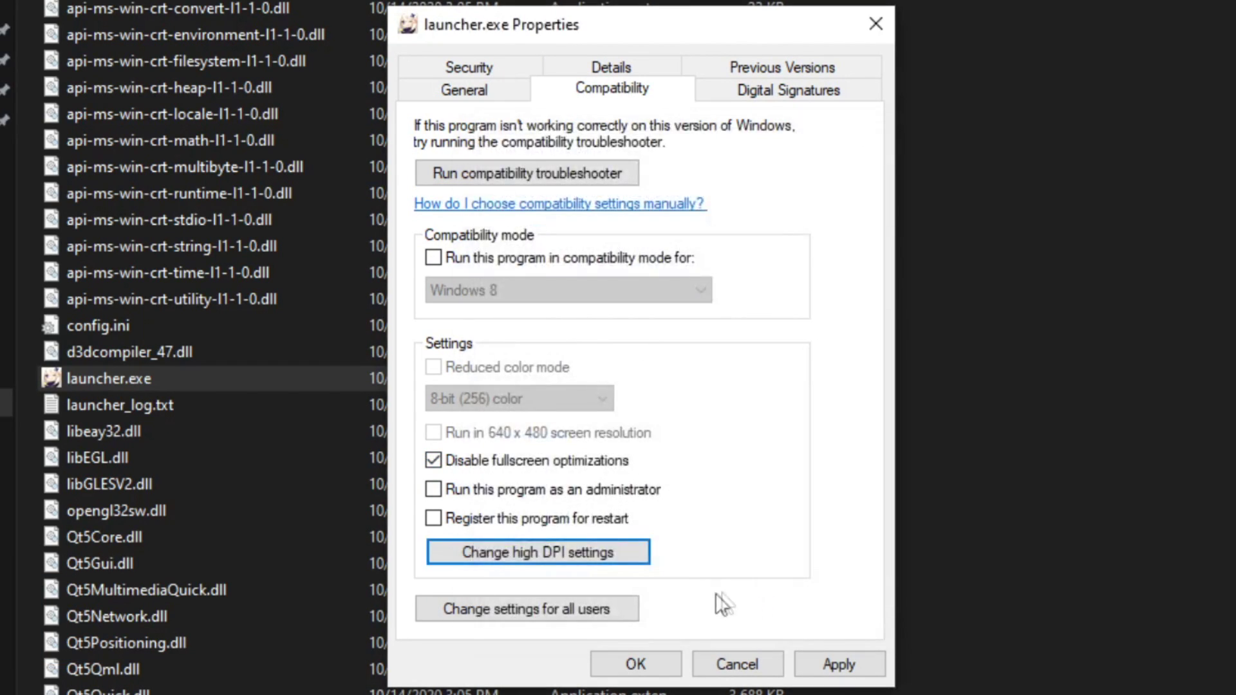
click(835, 665)
click(635, 664)
Open the Genshin Impact Game subfolder of the Genshin Impact installation folder
scroll(373, 585, up, 7)
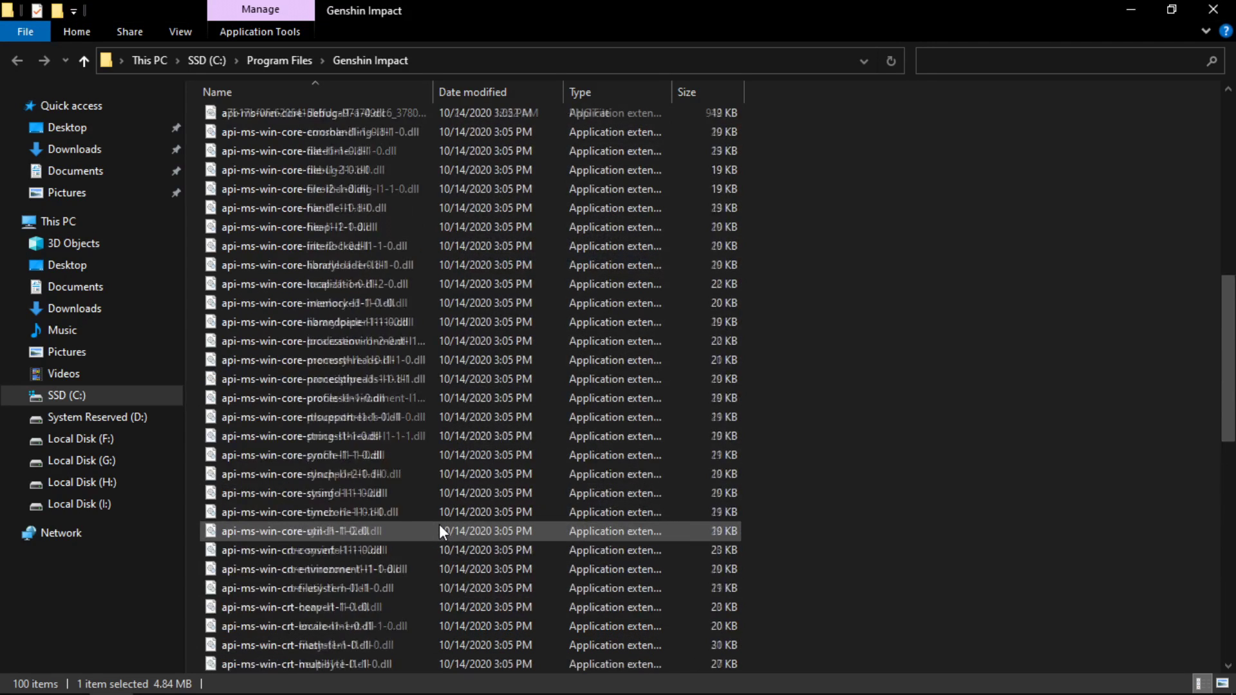
scroll(438, 524, up, 10)
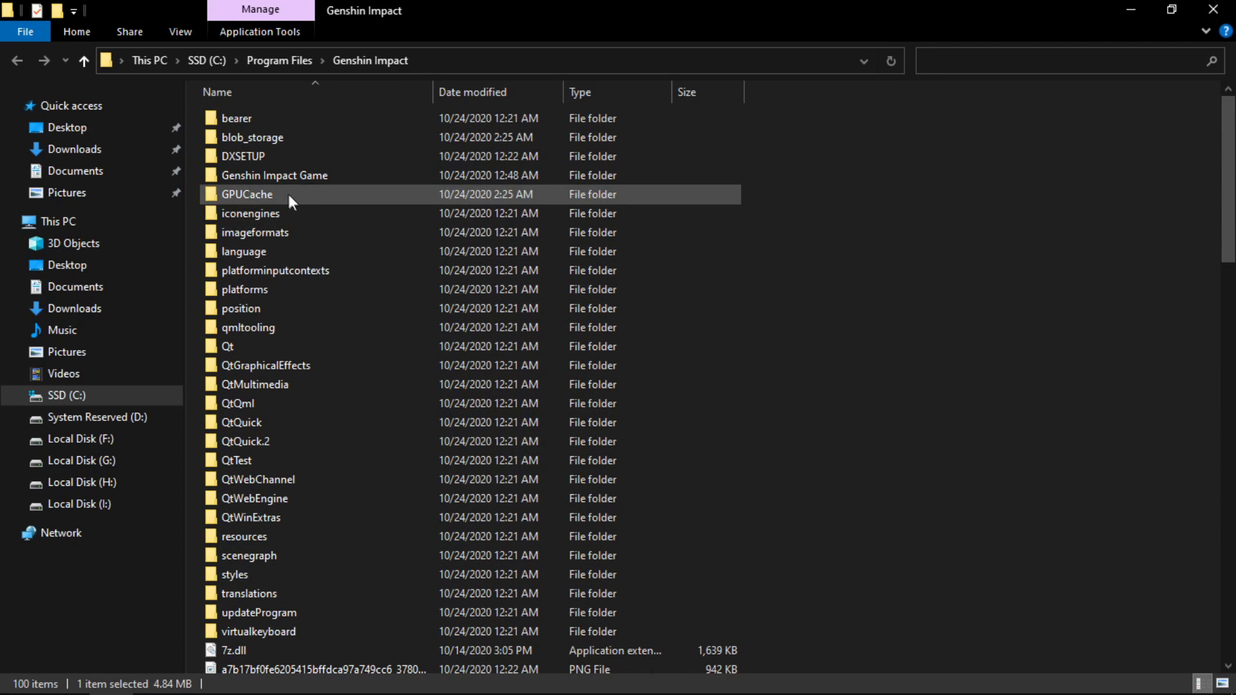
click(283, 180)
double_click(428, 179)
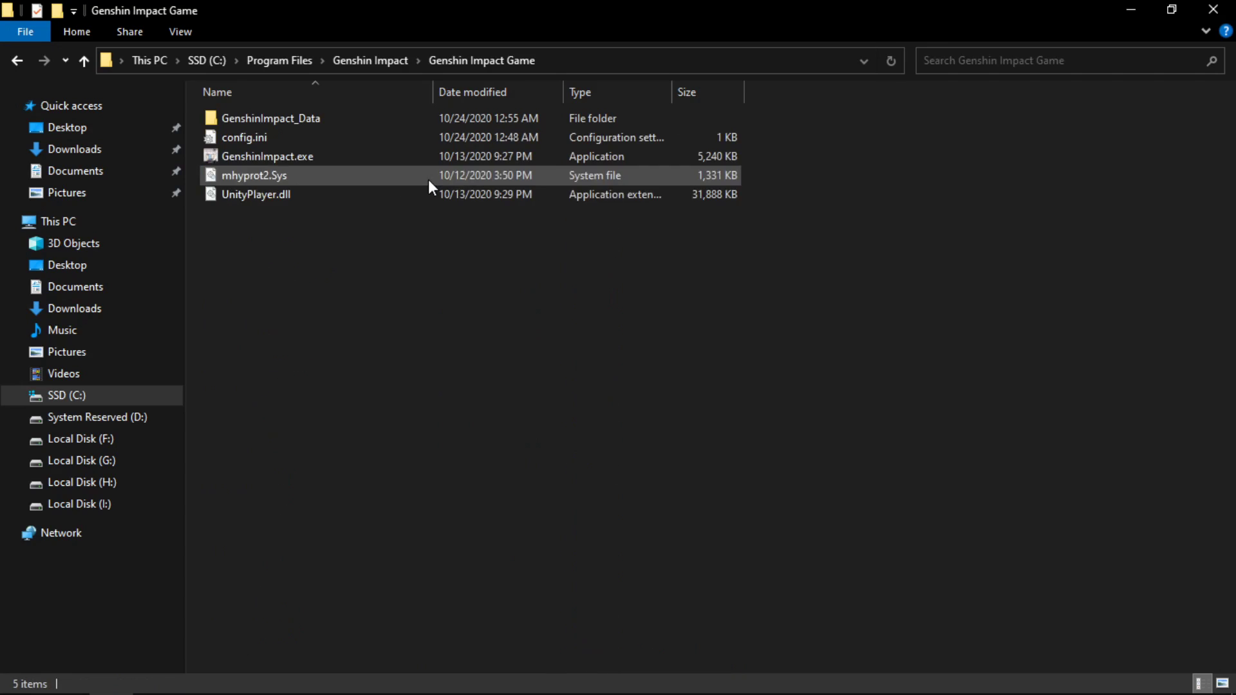
Disable fullscreen optimizations for GenshinImpact.exe, override its high DPI scaling with Application, and apply the compatibility settings
click(306, 158)
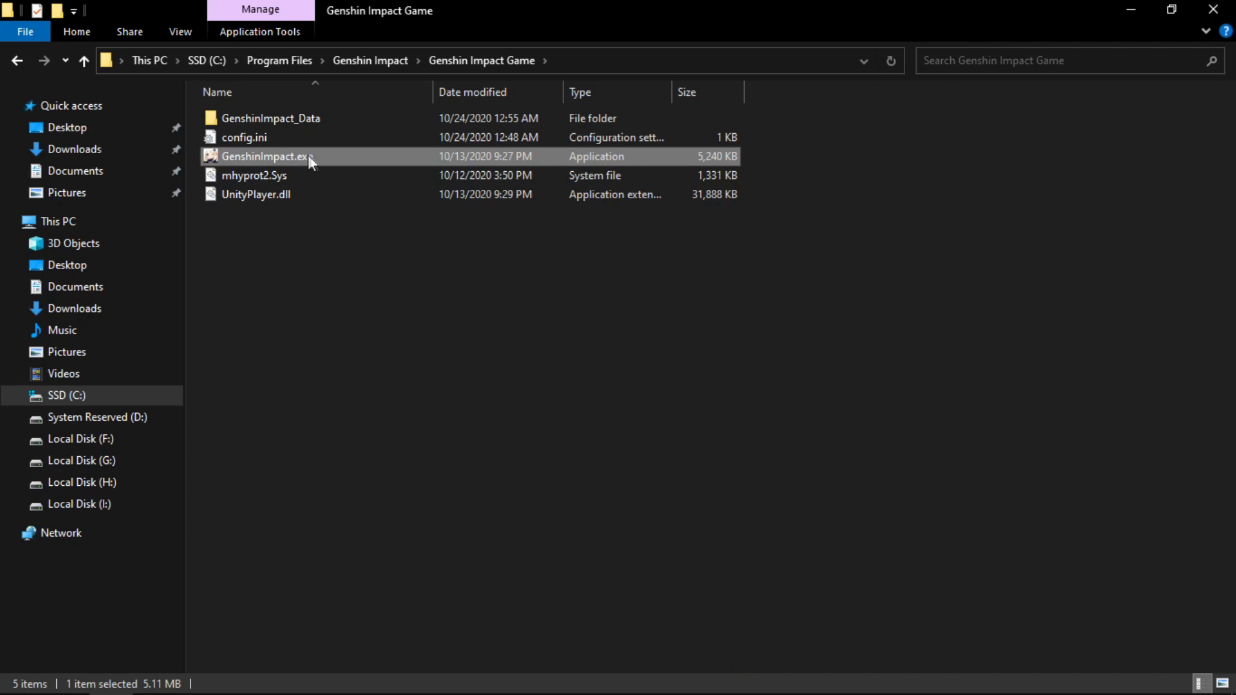
right_click(315, 155)
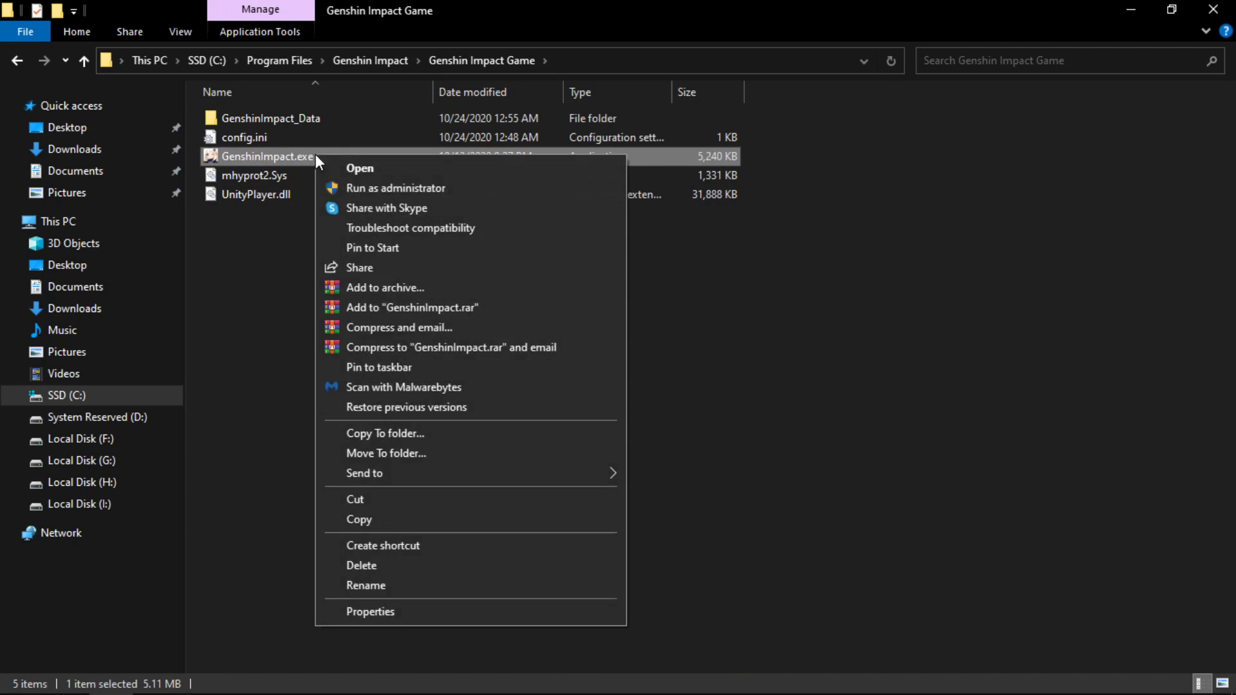
click(395, 613)
click(471, 219)
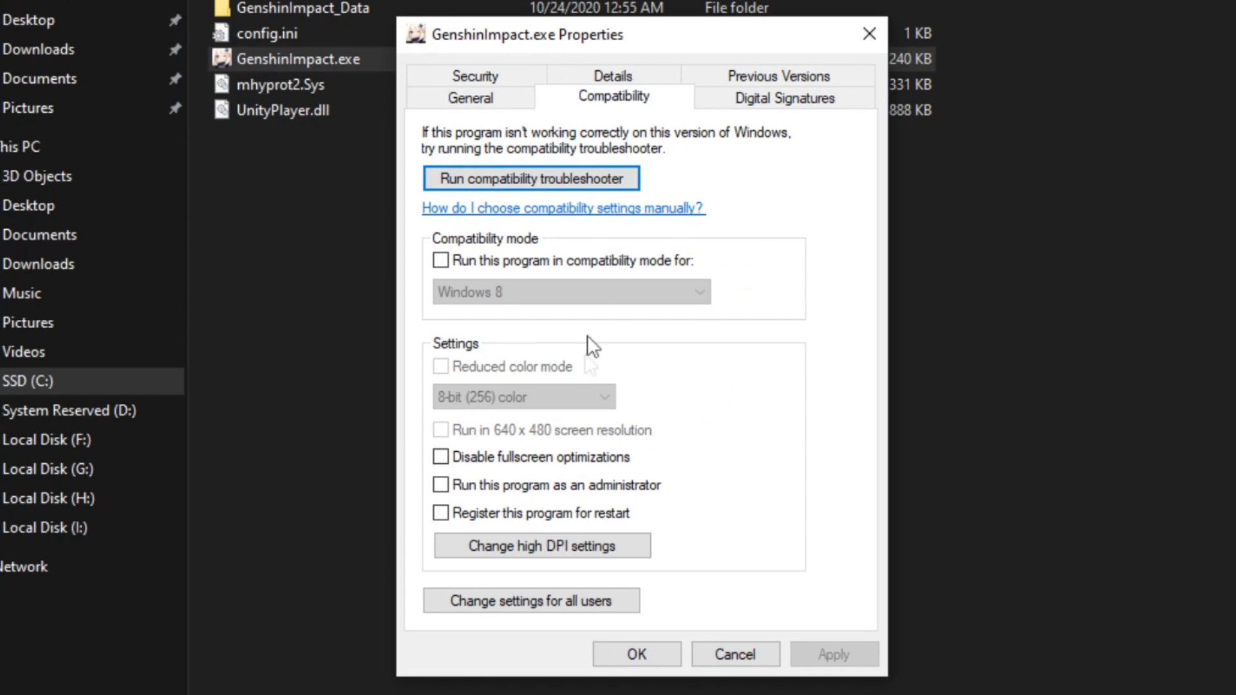
click(557, 540)
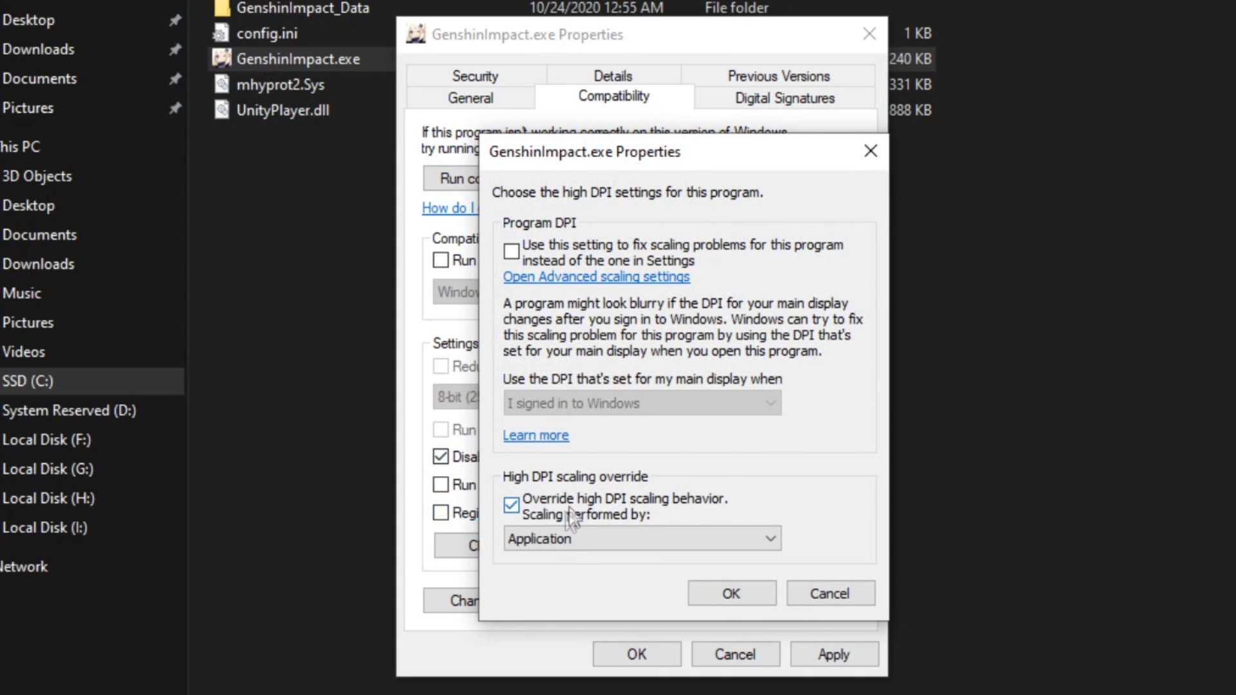
click(722, 605)
click(832, 654)
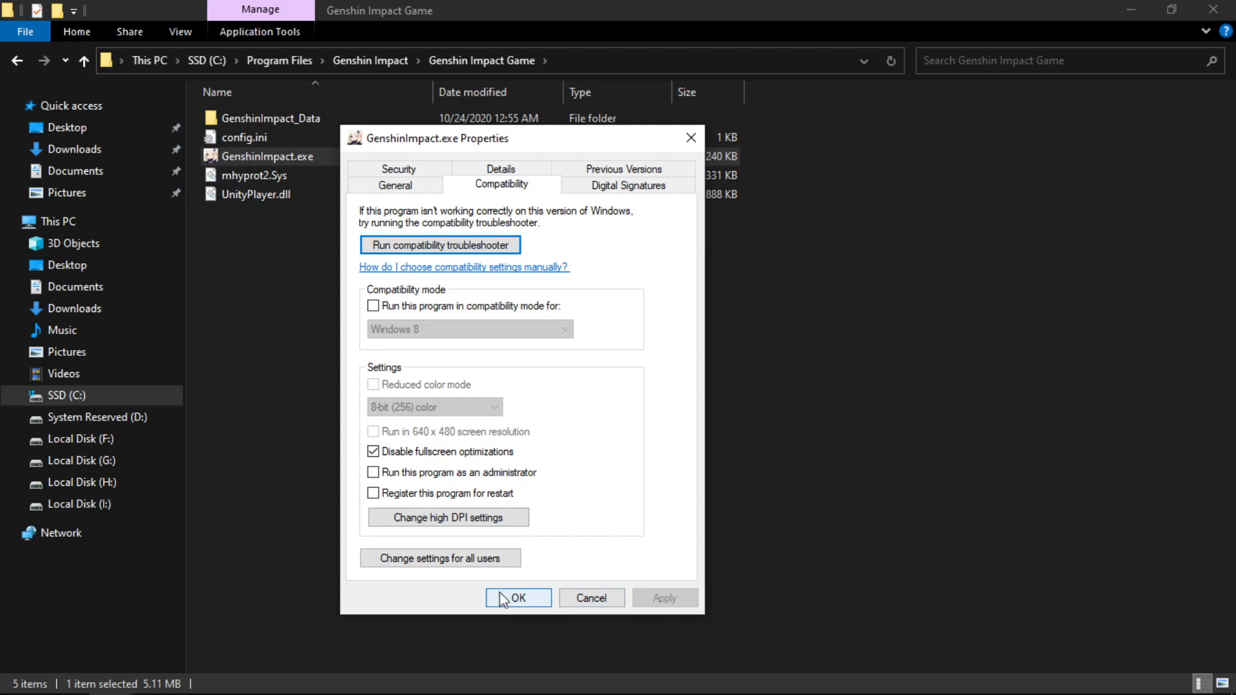
click(502, 596)
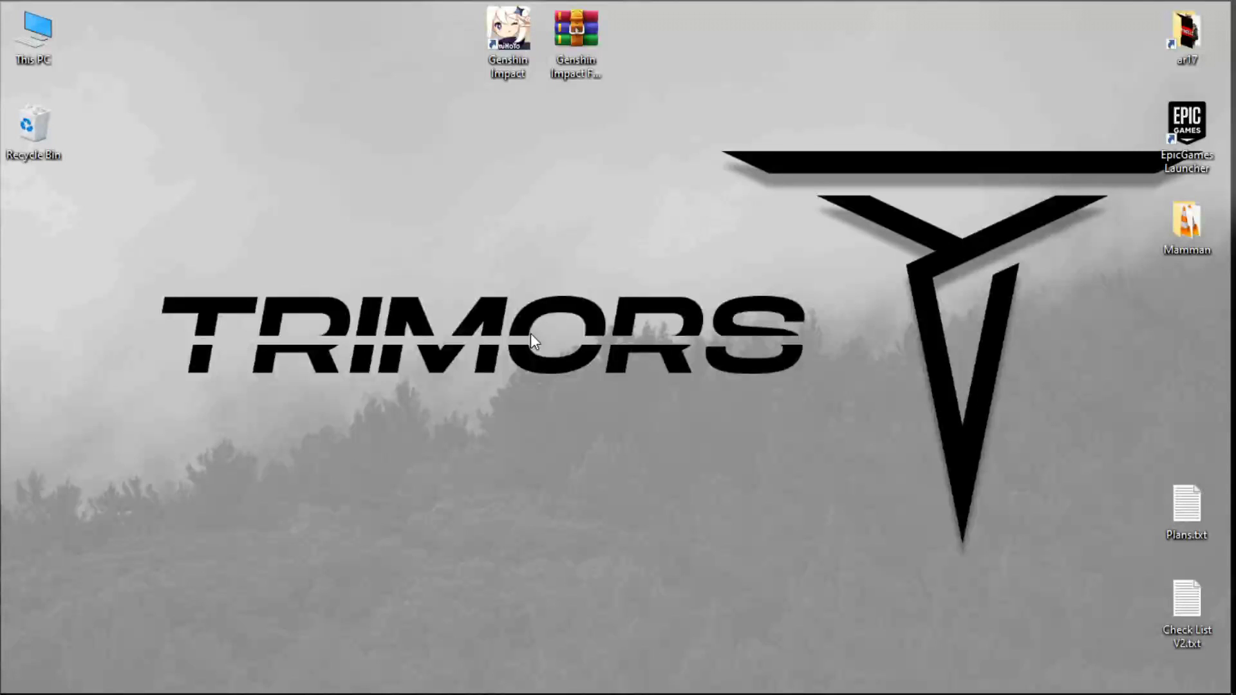
Extract the folder inside Genshin Impact FPS Boost Pack By Trimors.rar to the desktop and close the archive
click(572, 58)
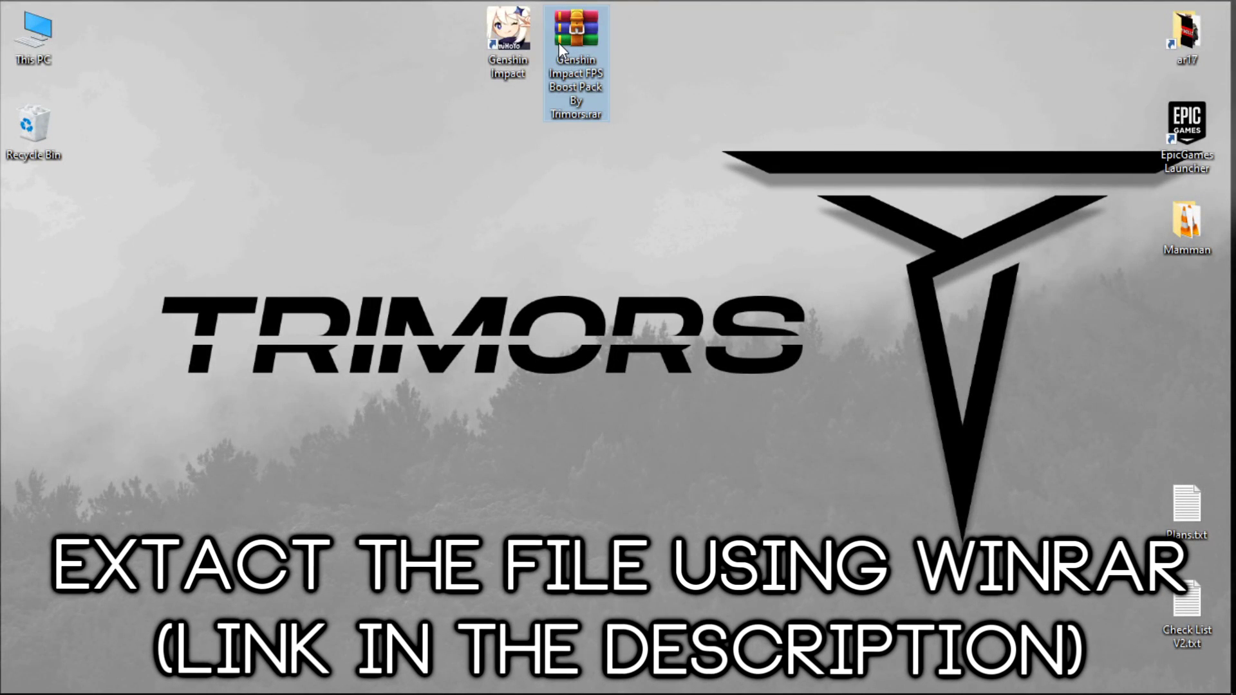
double_click(558, 43)
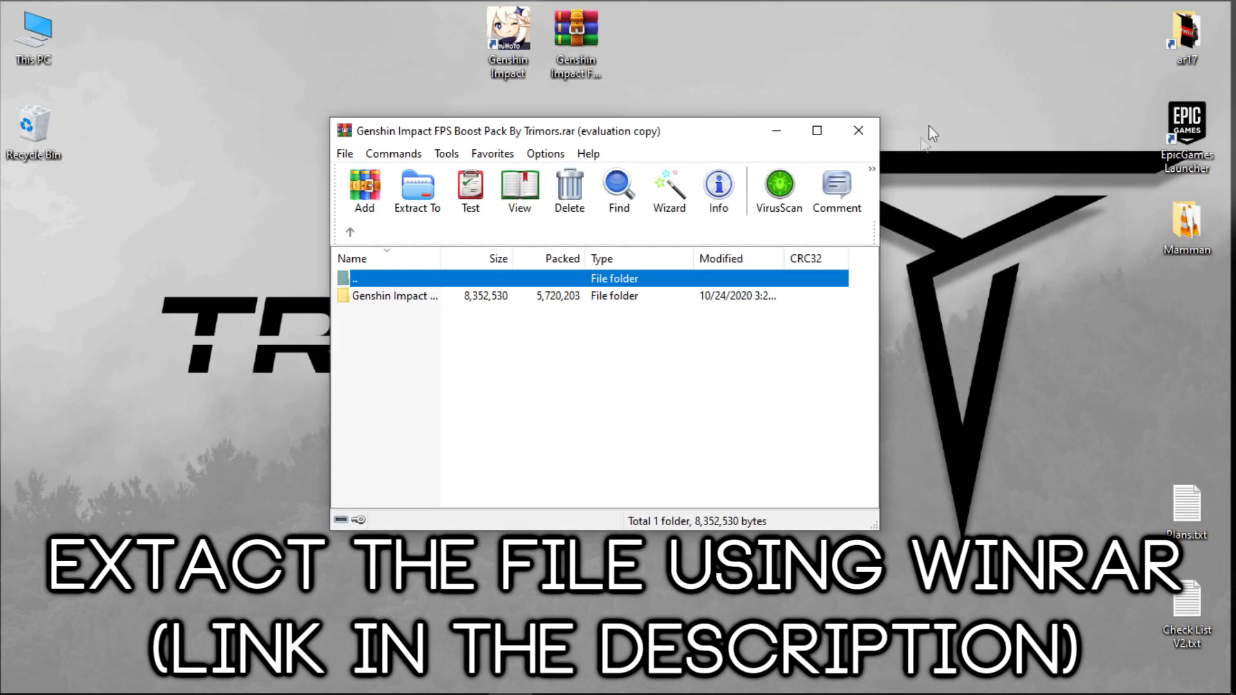
click(433, 295)
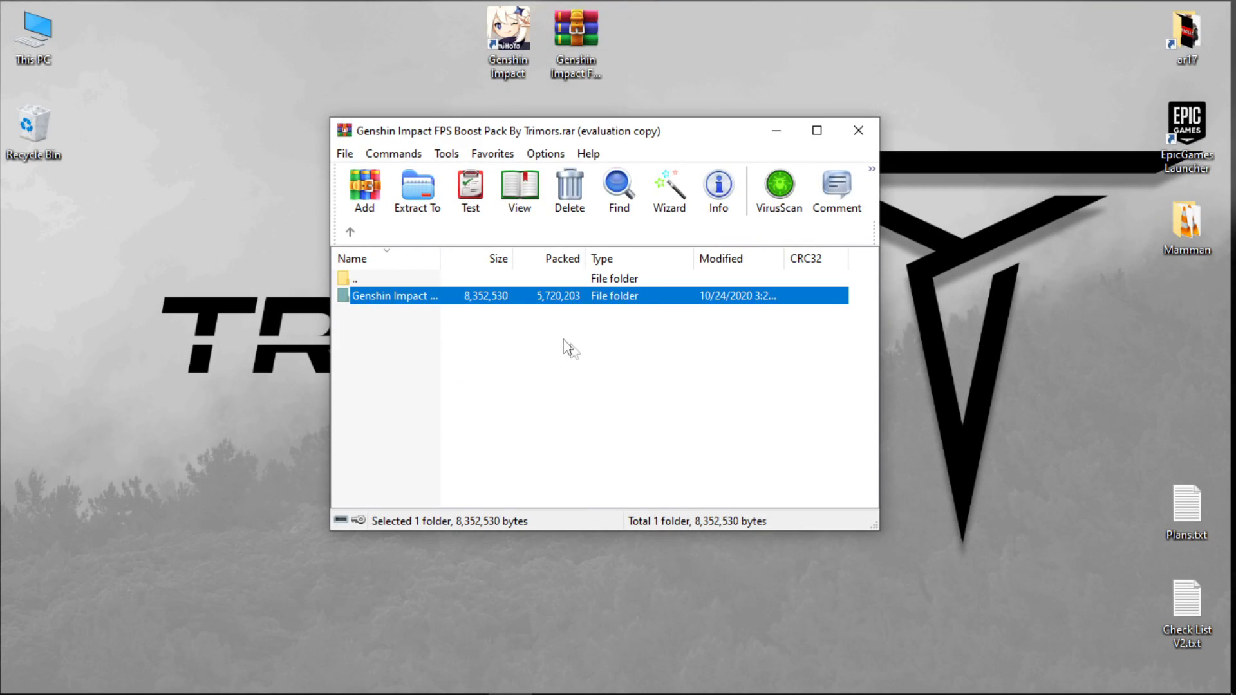
drag(724, 208, 646, 48)
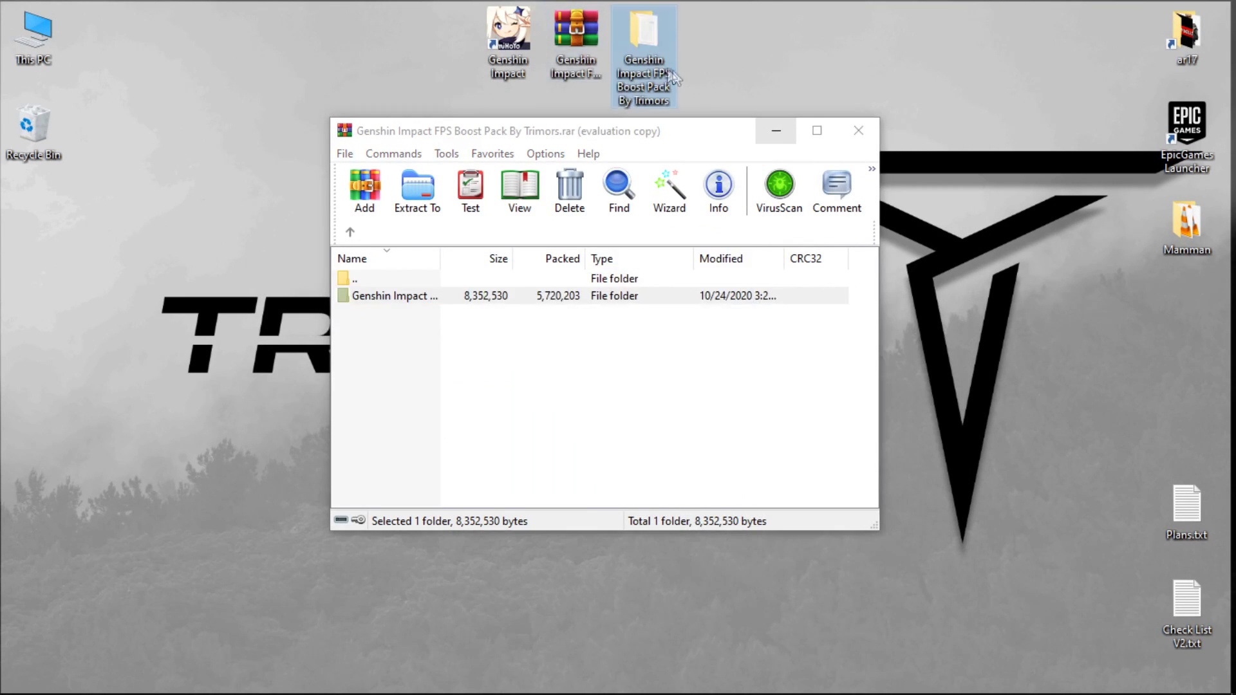
click(857, 132)
Open the Genshin Impact Priority folder within Optimizations in the extracted FPS Boost Pack
double_click(673, 76)
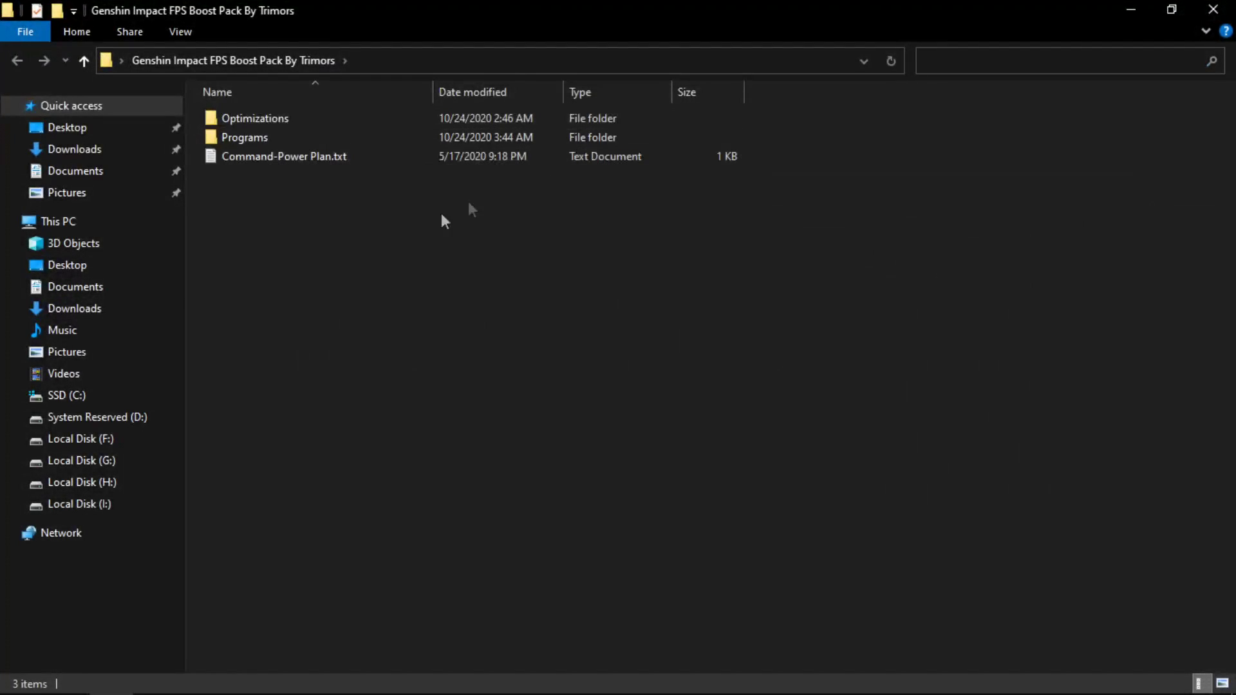
drag(364, 238, 335, 116)
click(322, 233)
double_click(287, 121)
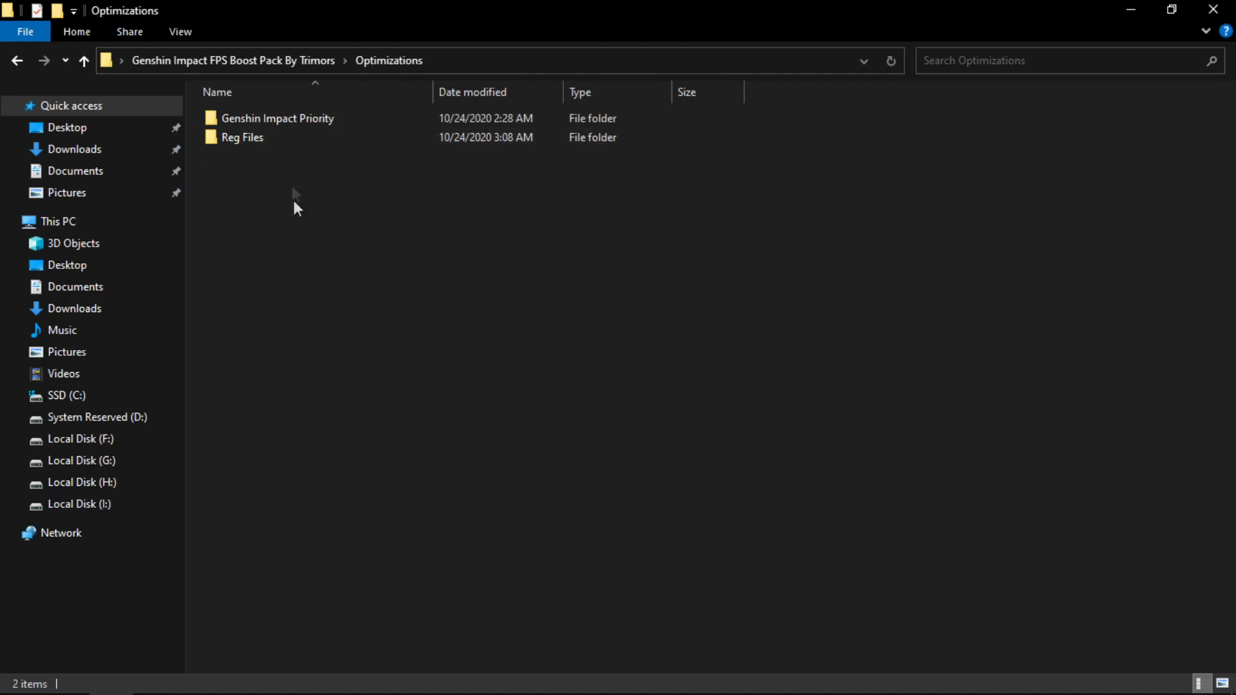
click(300, 118)
click(302, 190)
click(295, 121)
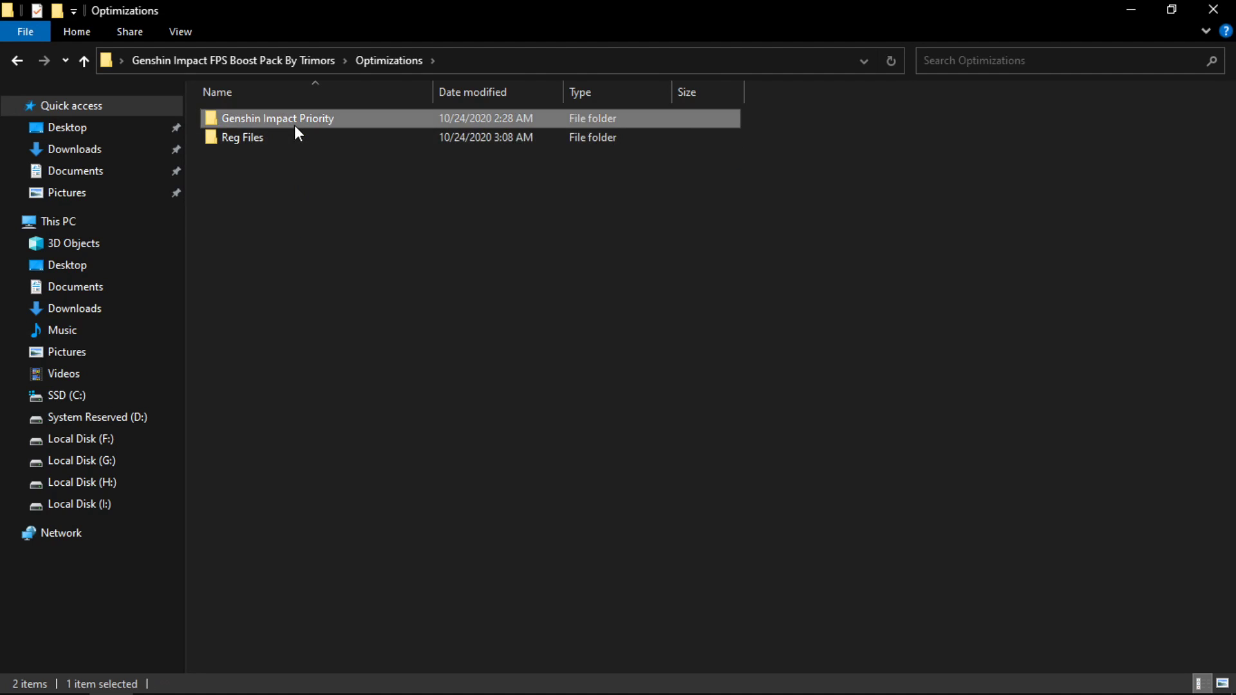
double_click(295, 125)
drag(298, 196, 308, 130)
click(308, 199)
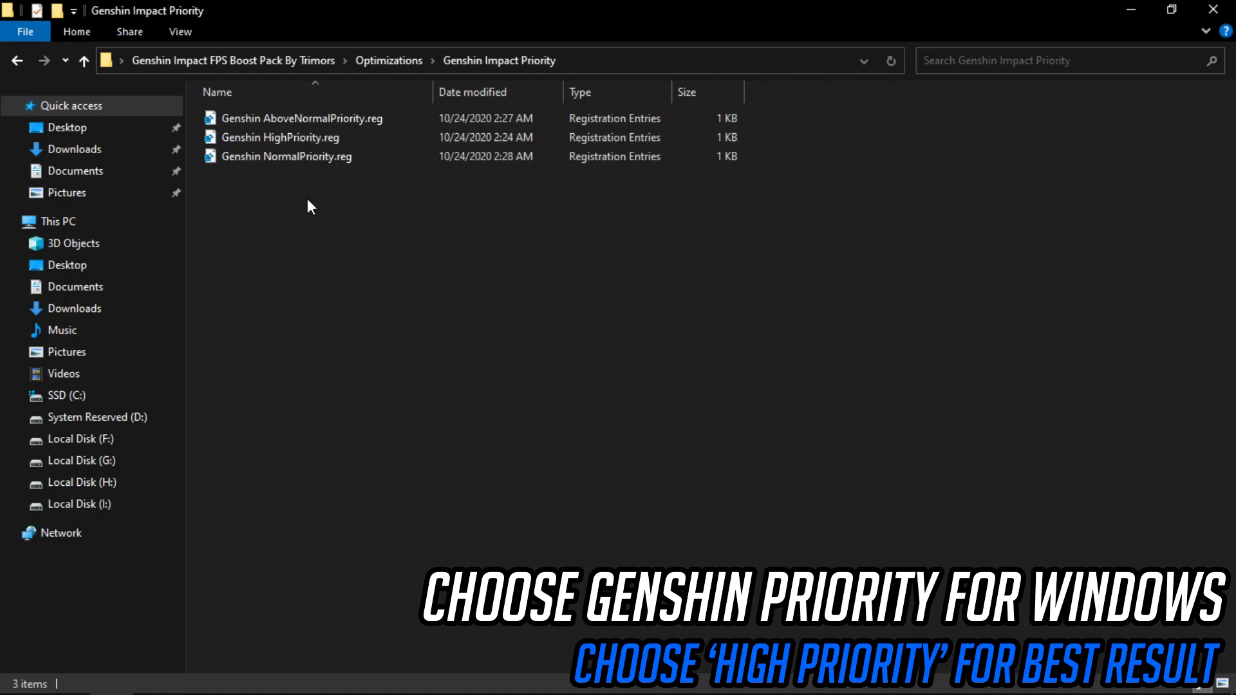
Merge Genshin HighPriority.reg into the Windows registry, allowing the change
click(323, 137)
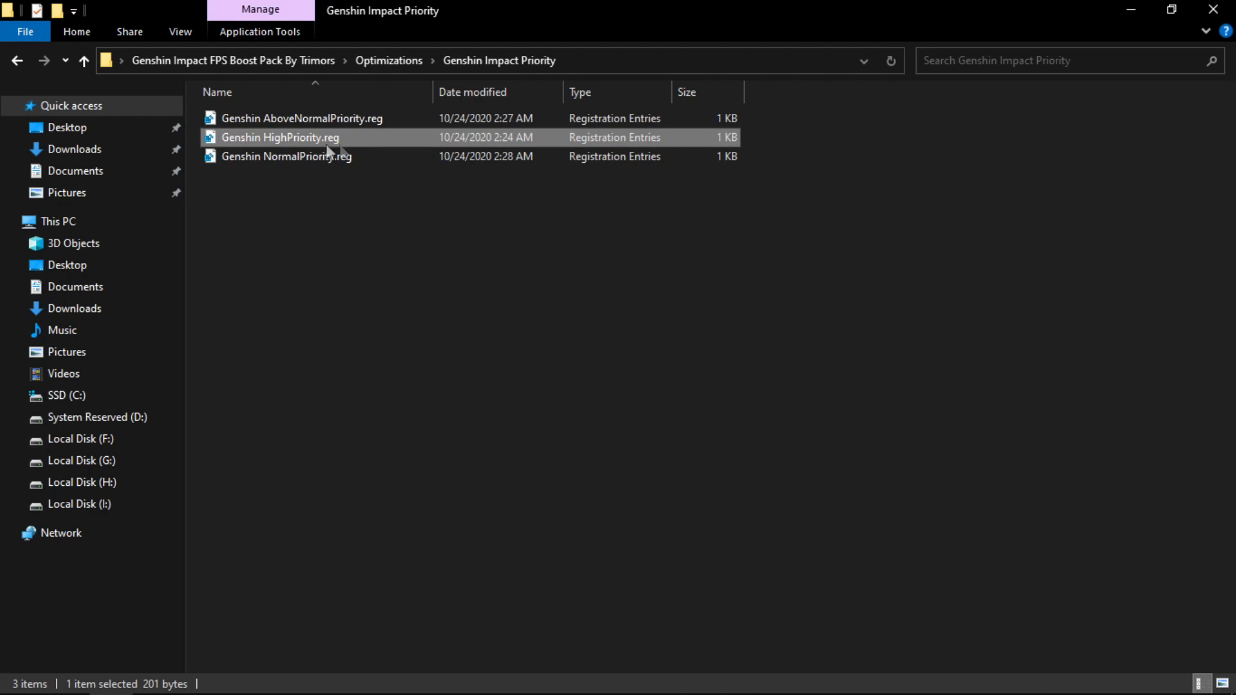
double_click(332, 138)
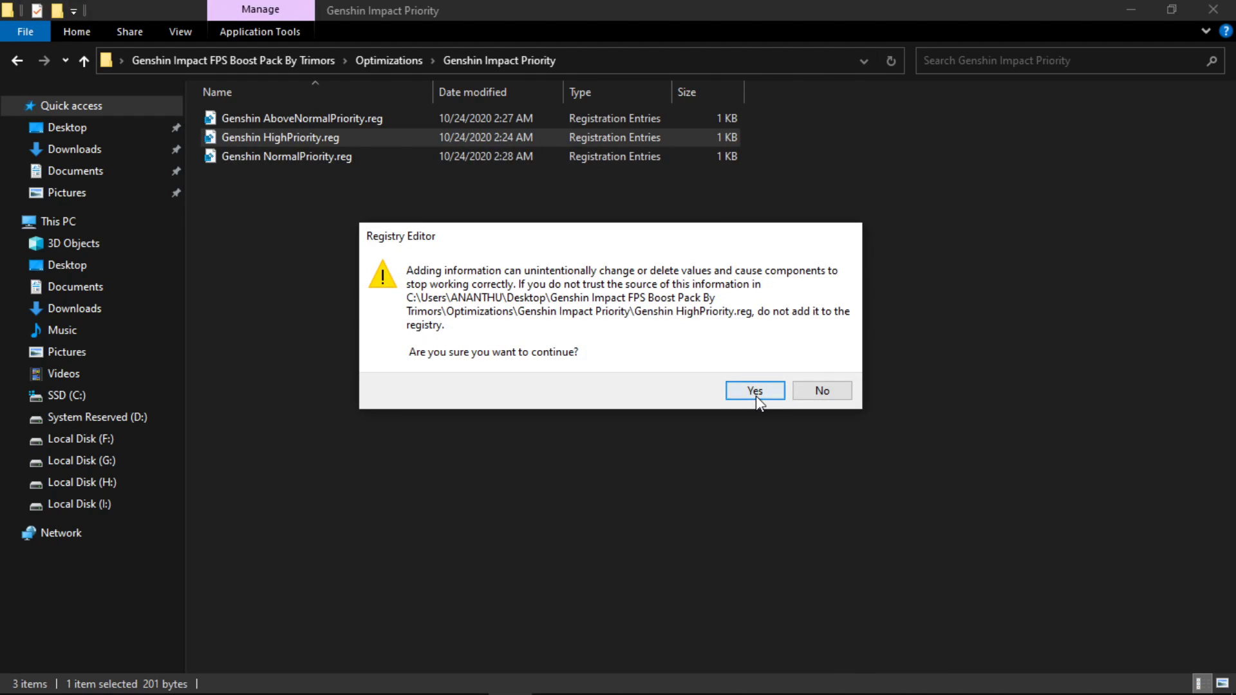
click(755, 391)
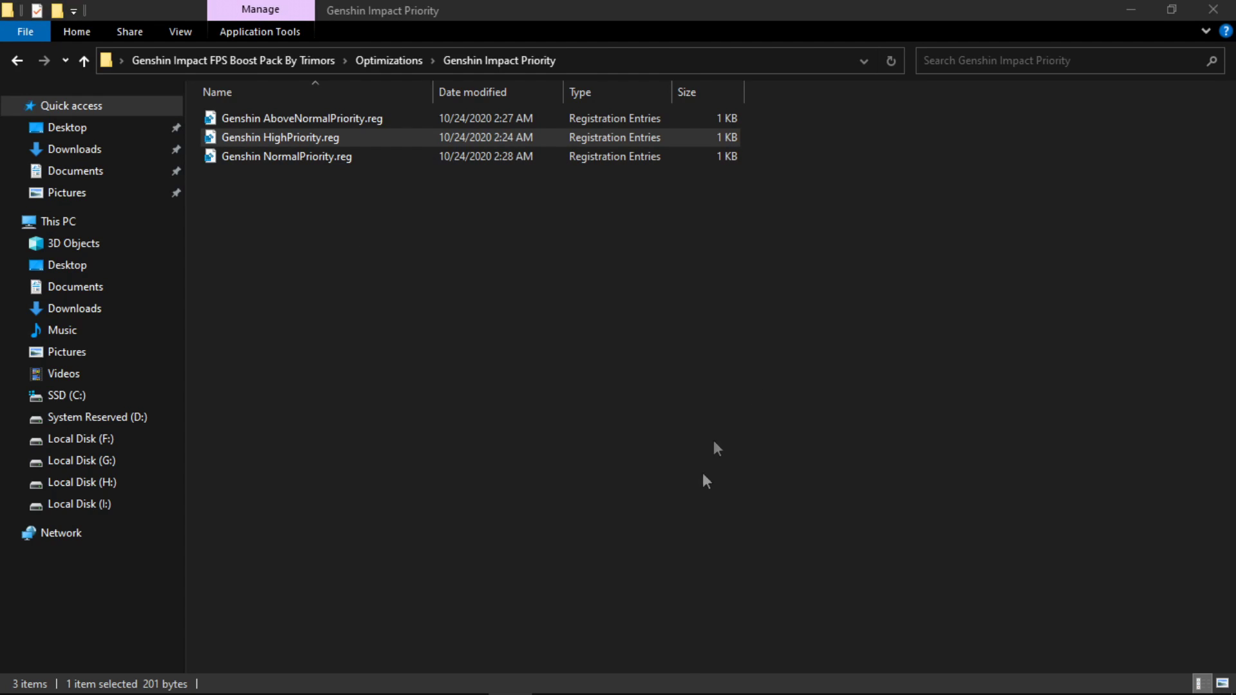
click(542, 629)
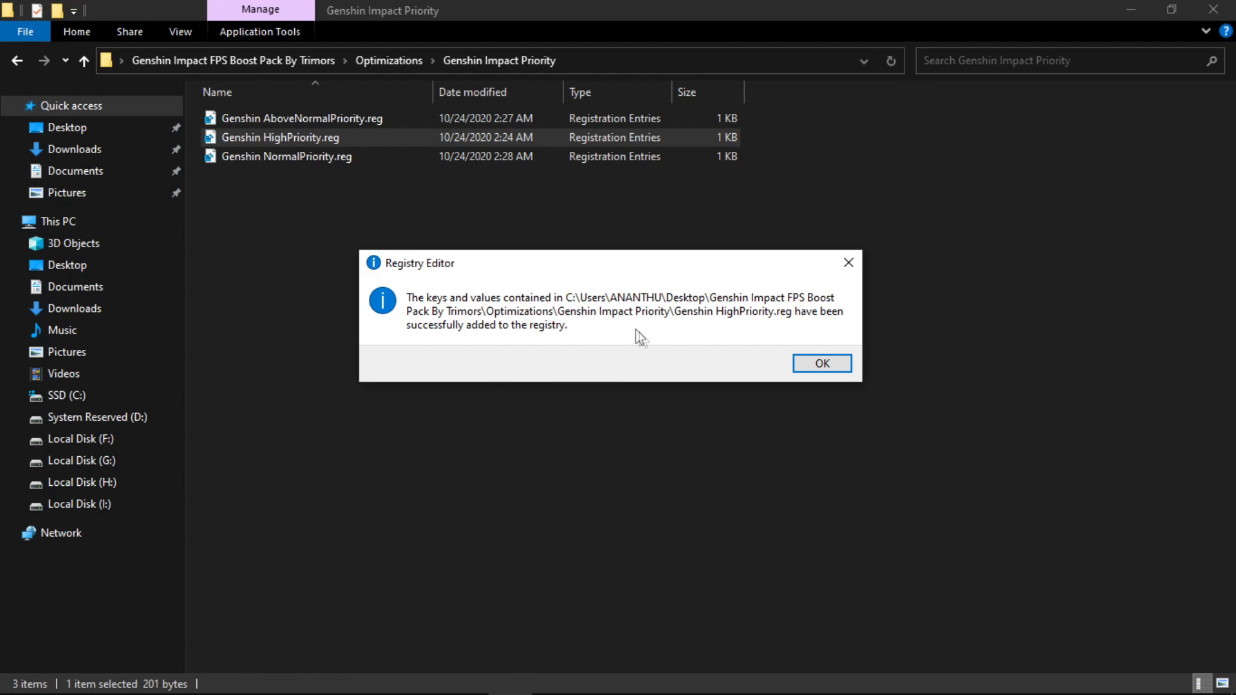
Dismiss the registry message and open the Reg Files folder within Optimizations
click(820, 364)
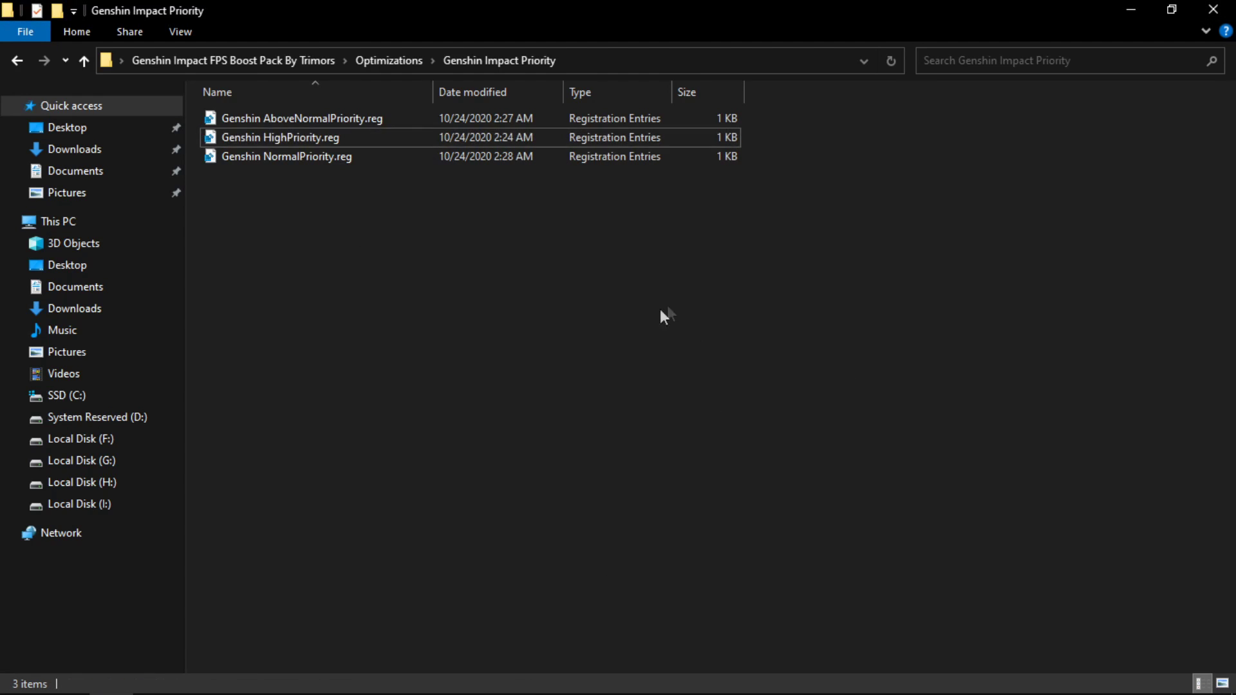
click(16, 60)
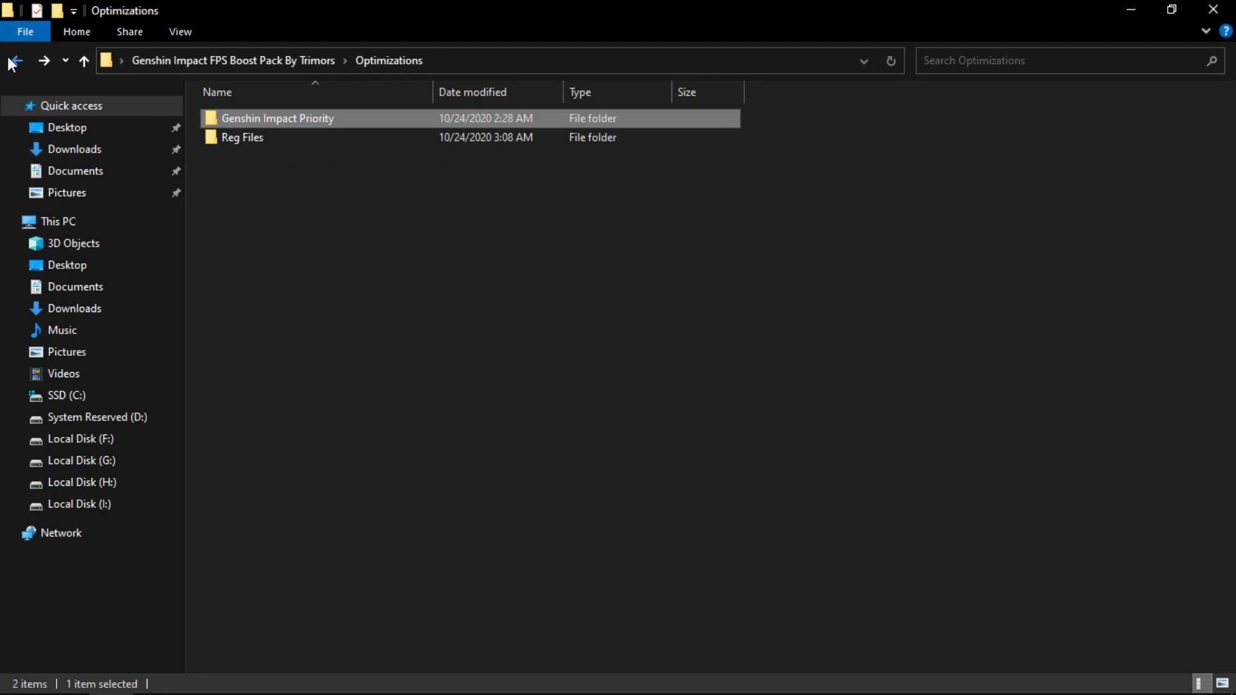
click(264, 138)
double_click(319, 142)
drag(317, 254, 318, 115)
Merge Boost PC Responsiveness.reg and Disable Power Throttling.reg into the Windows registry
double_click(314, 118)
click(750, 382)
click(816, 362)
double_click(281, 138)
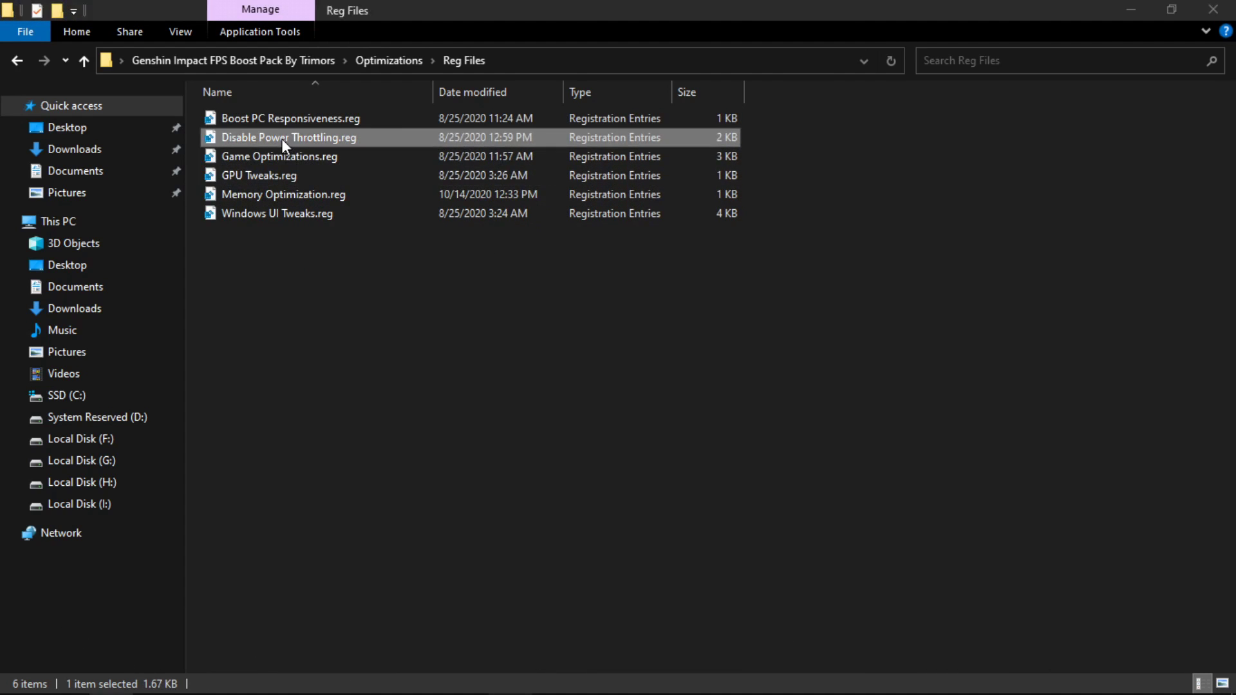
click(746, 386)
click(817, 361)
Merge Game Optimizations.reg and GPU Tweaks.reg into the Windows registry
double_click(332, 161)
click(751, 383)
click(816, 363)
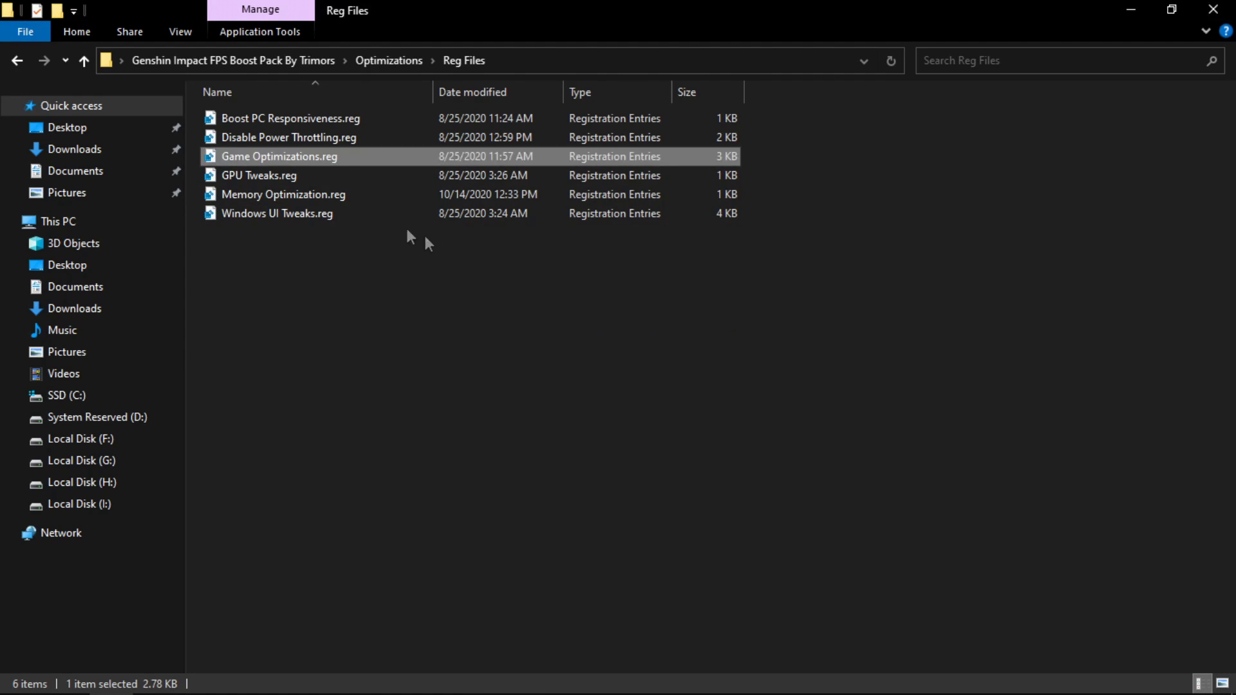
double_click(302, 182)
click(756, 390)
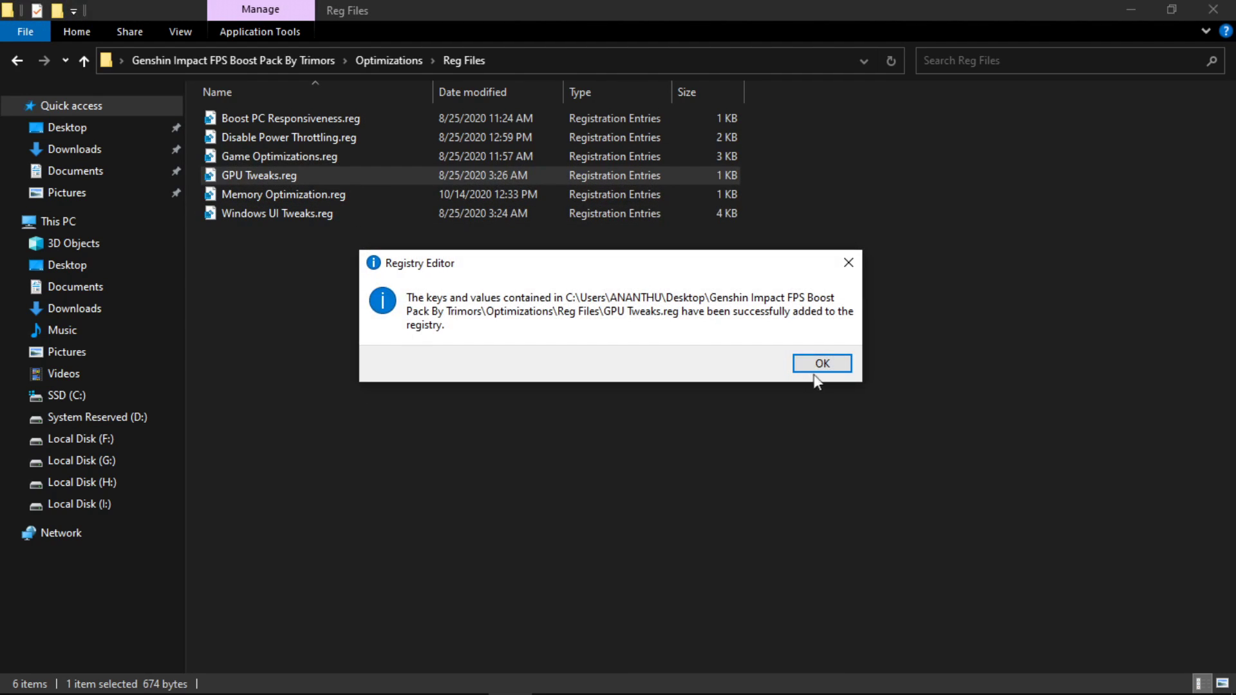
click(819, 361)
Merge Memory Optimization.reg and Windows UI Tweaks.reg into the Windows registry
double_click(296, 196)
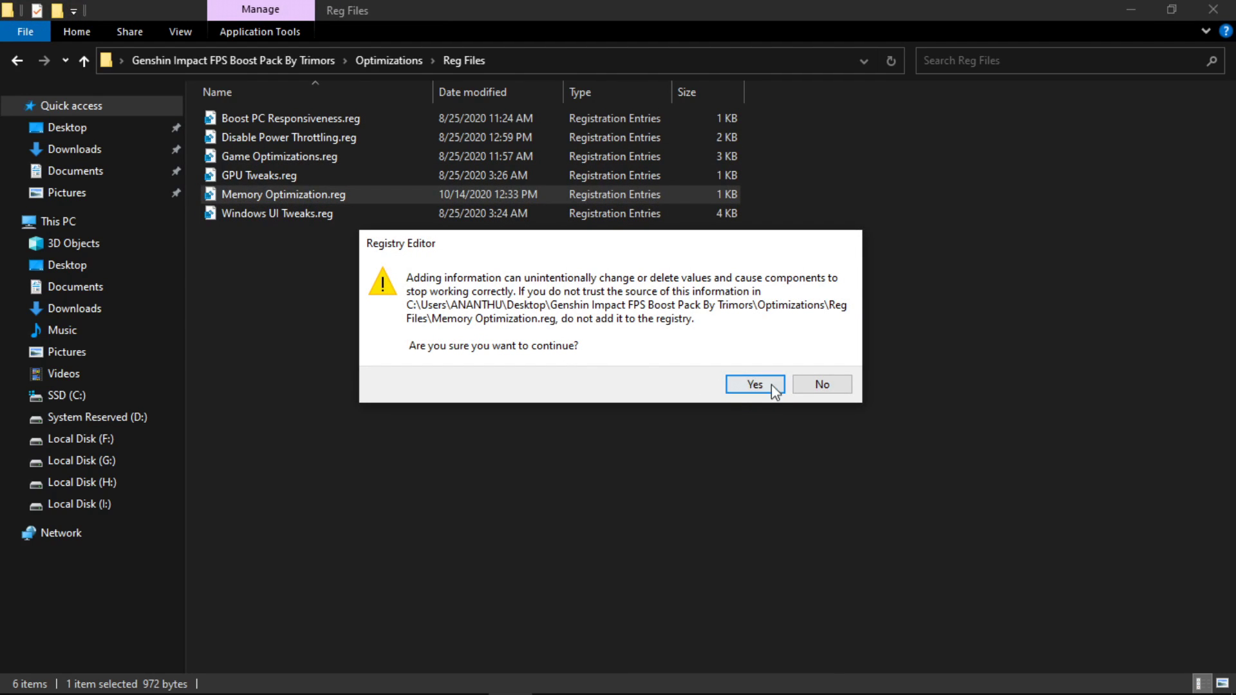
click(772, 385)
click(817, 361)
double_click(317, 214)
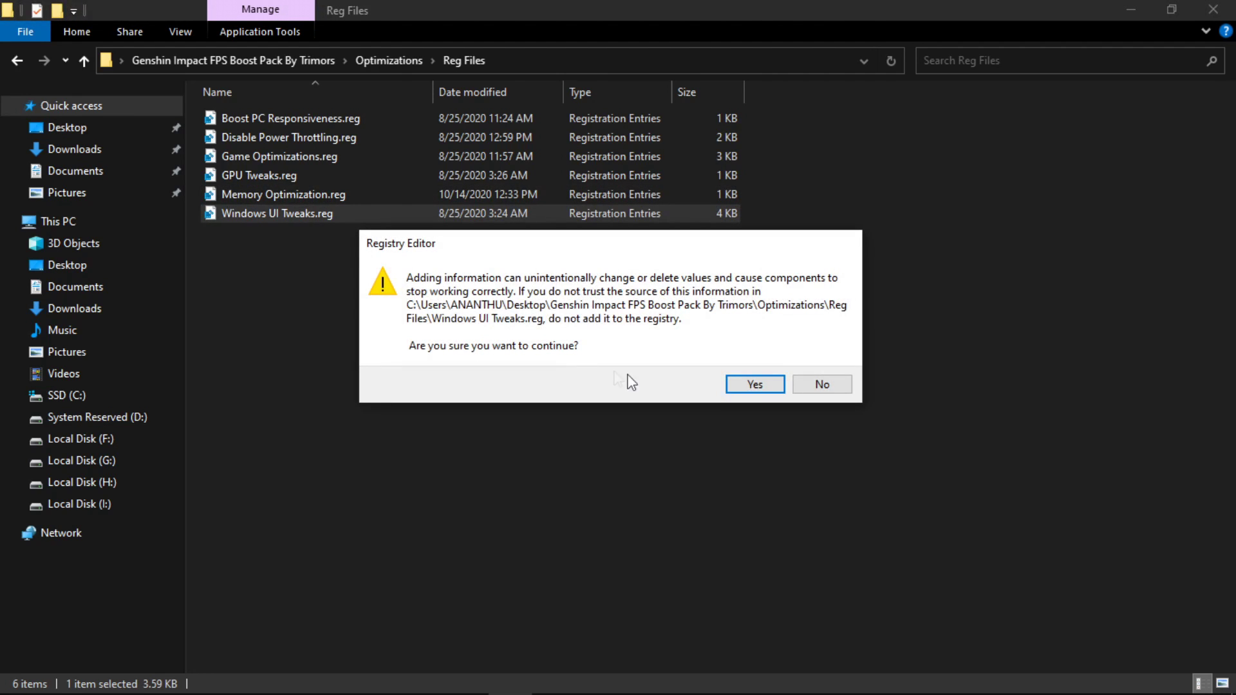
click(754, 386)
click(821, 364)
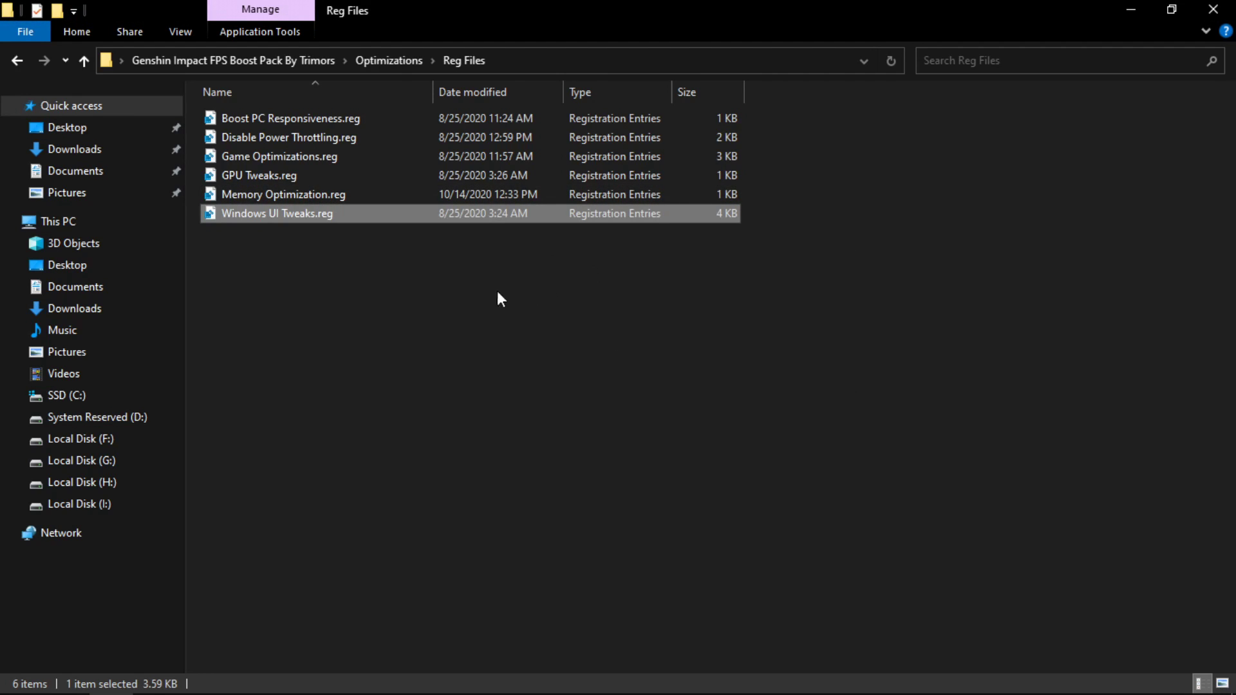
key(ctrl+a)
click(410, 265)
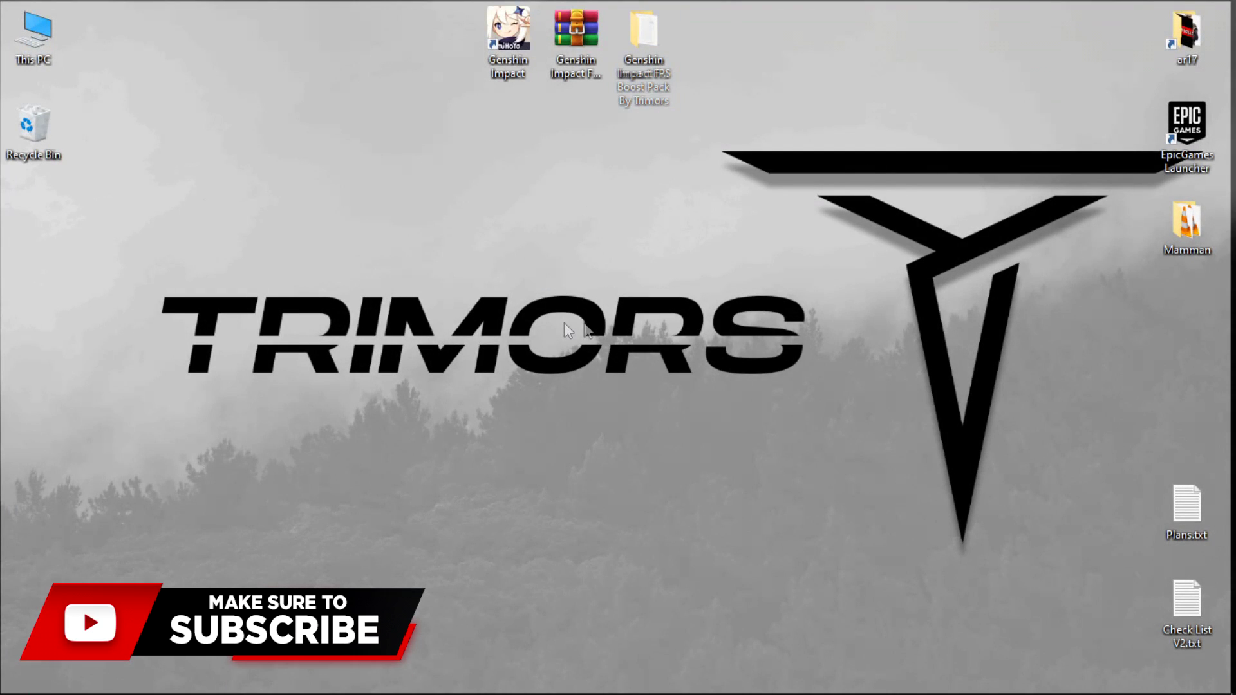
Open Command-Power Plan.txt from the Genshin Impact FPS Boost Pack By Trimors folder on the desktop
double_click(644, 45)
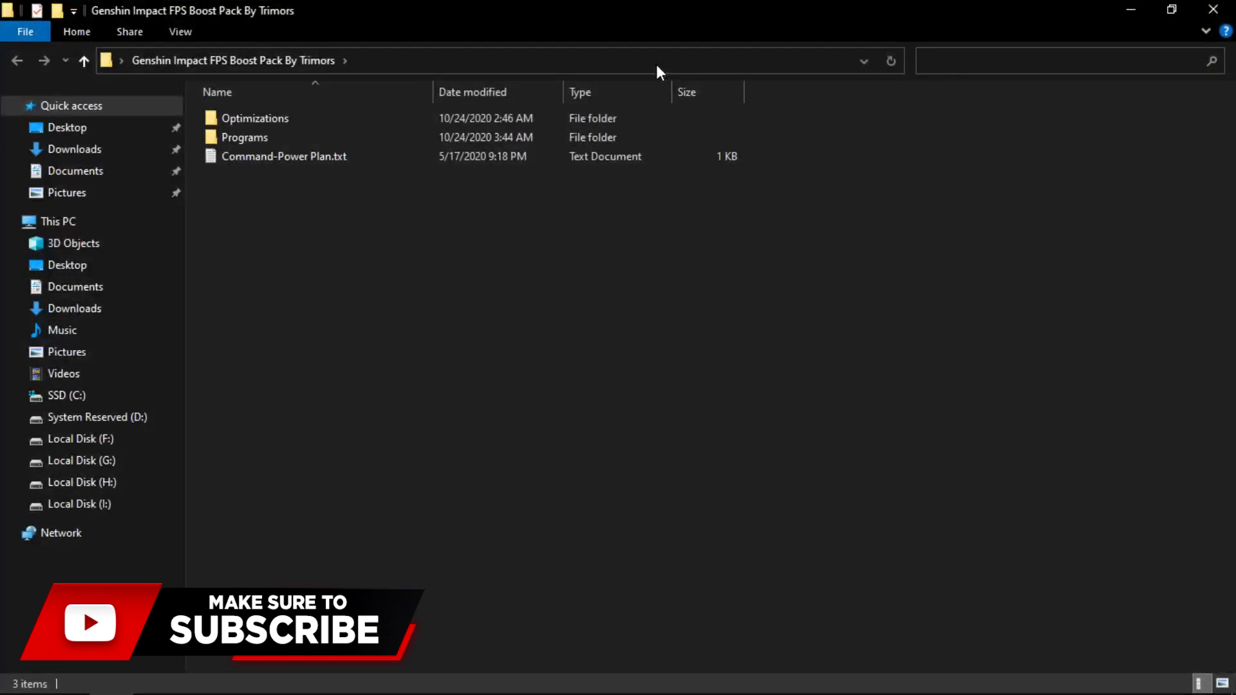
click(296, 161)
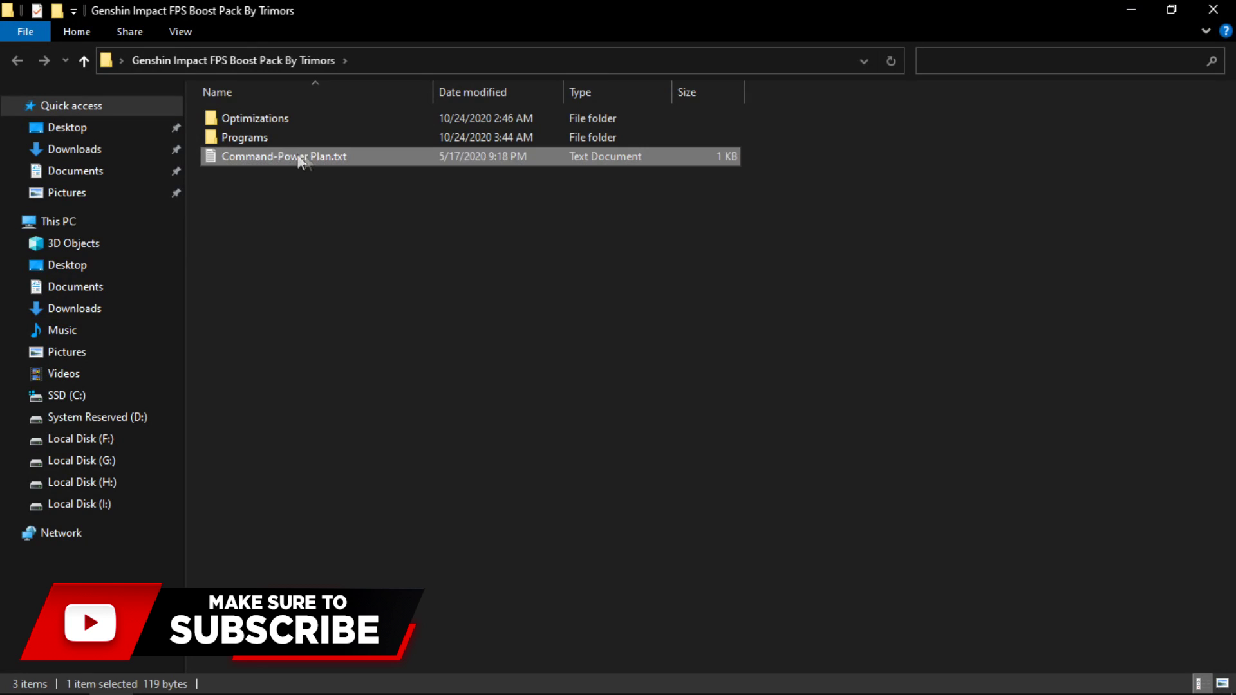
double_click(324, 162)
drag(418, 250, 452, 145)
Copy the powercfg command line from Command-Power Plan.txt and close the text file
drag(642, 206, 172, 206)
right_click(260, 207)
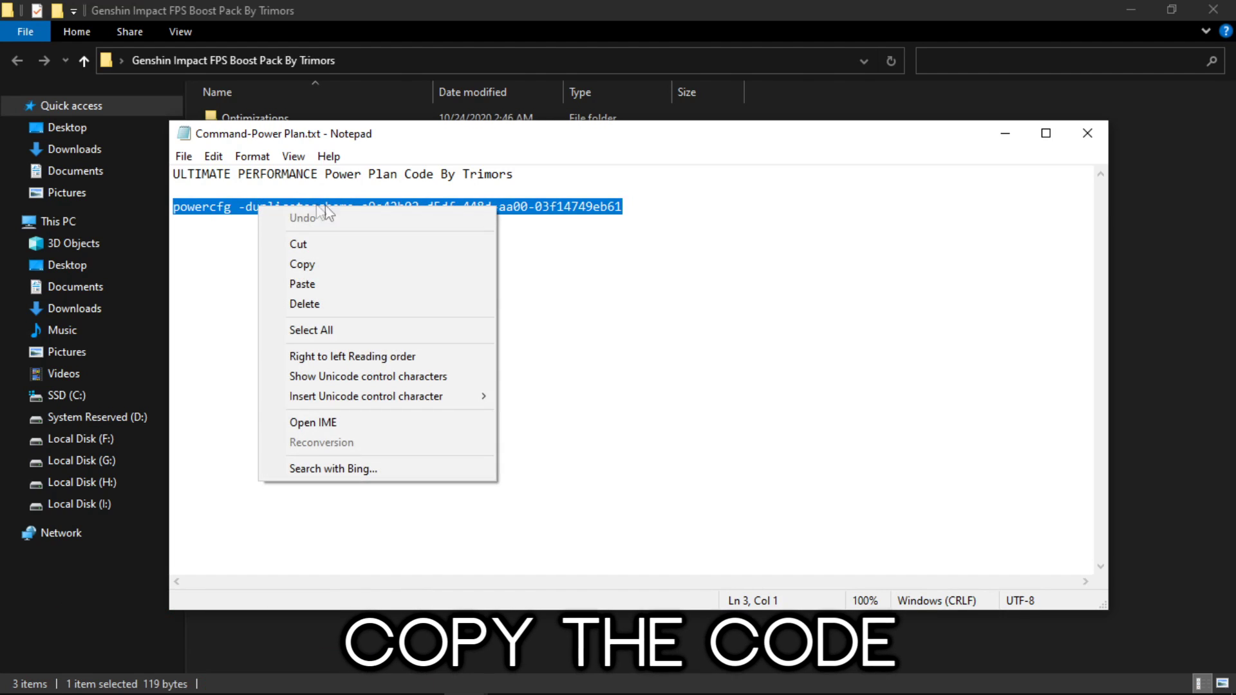
click(353, 271)
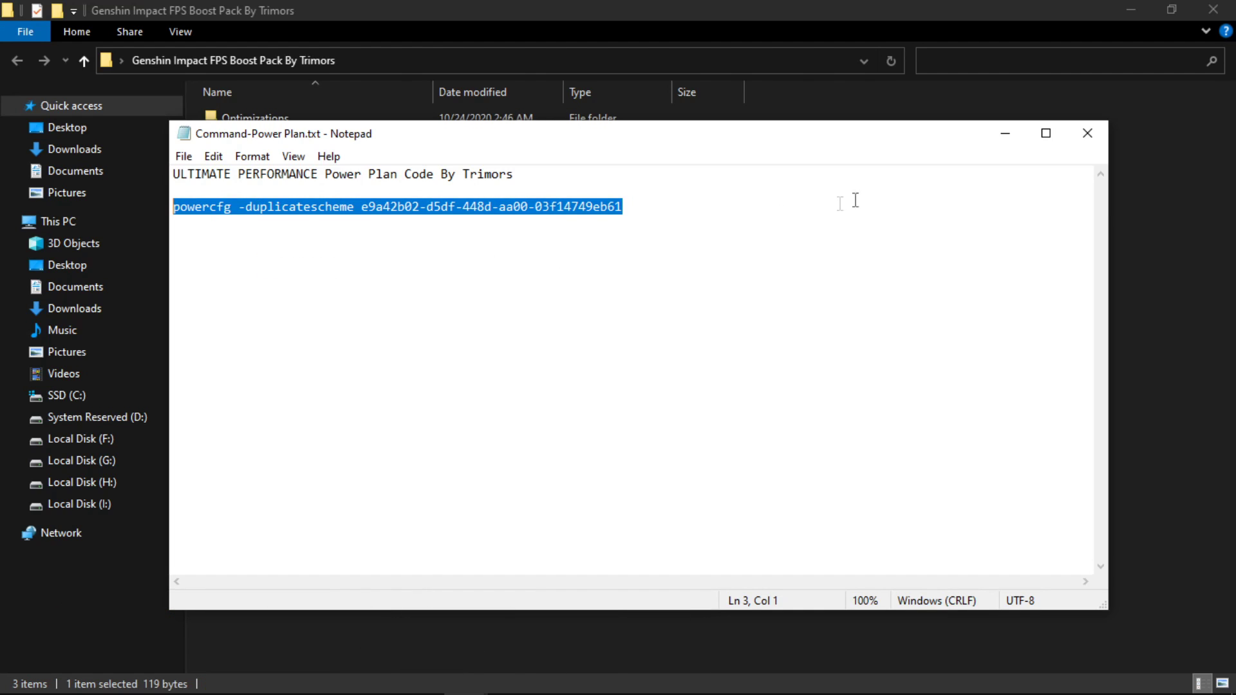
click(1092, 143)
click(579, 278)
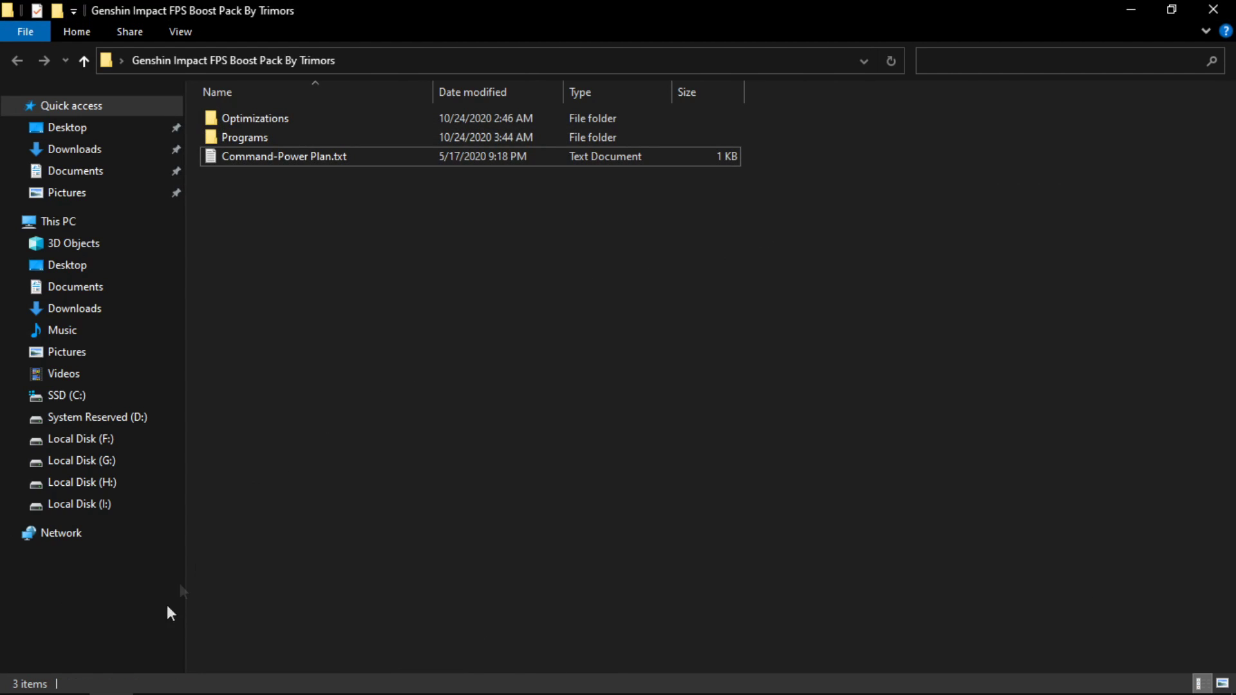
Run powercfg -duplicatescheme e9a42b02-d5df-448d-aa00-03f14749eb61 in Command Prompt as administrator, then close the Command Prompt
click(64, 682)
text(cmd)
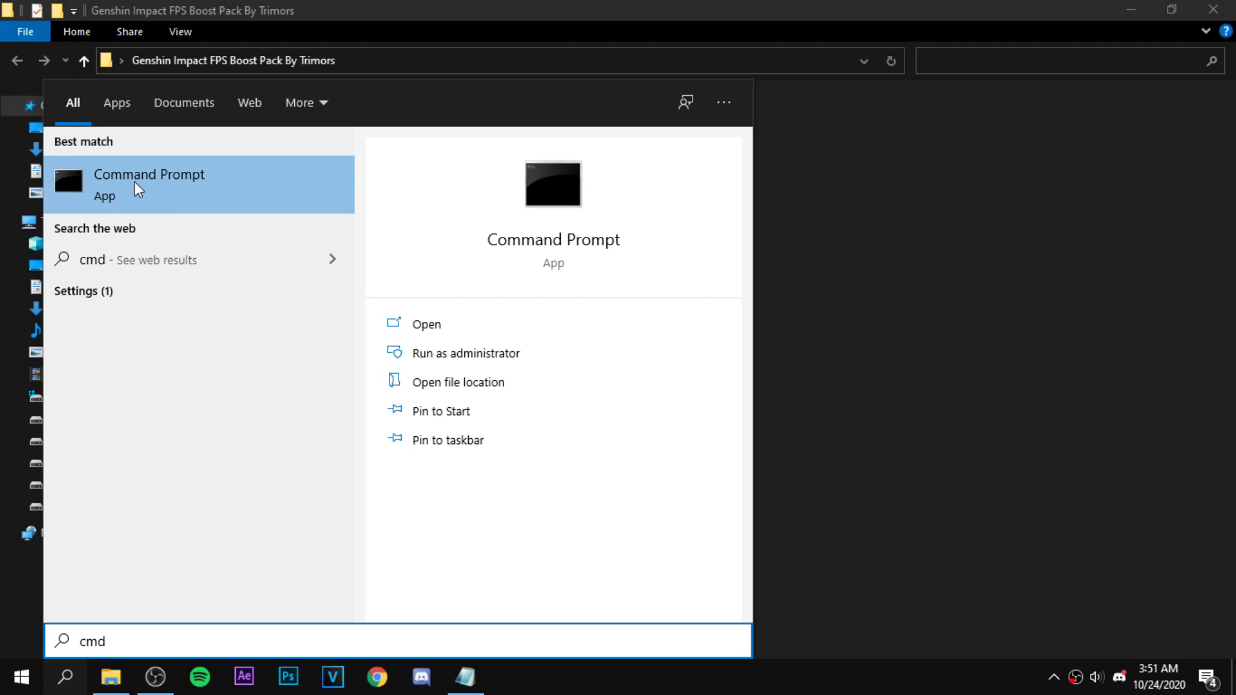
ctrl+shift+click(157, 180)
drag(327, 111, 427, 143)
key(ctrl+v)
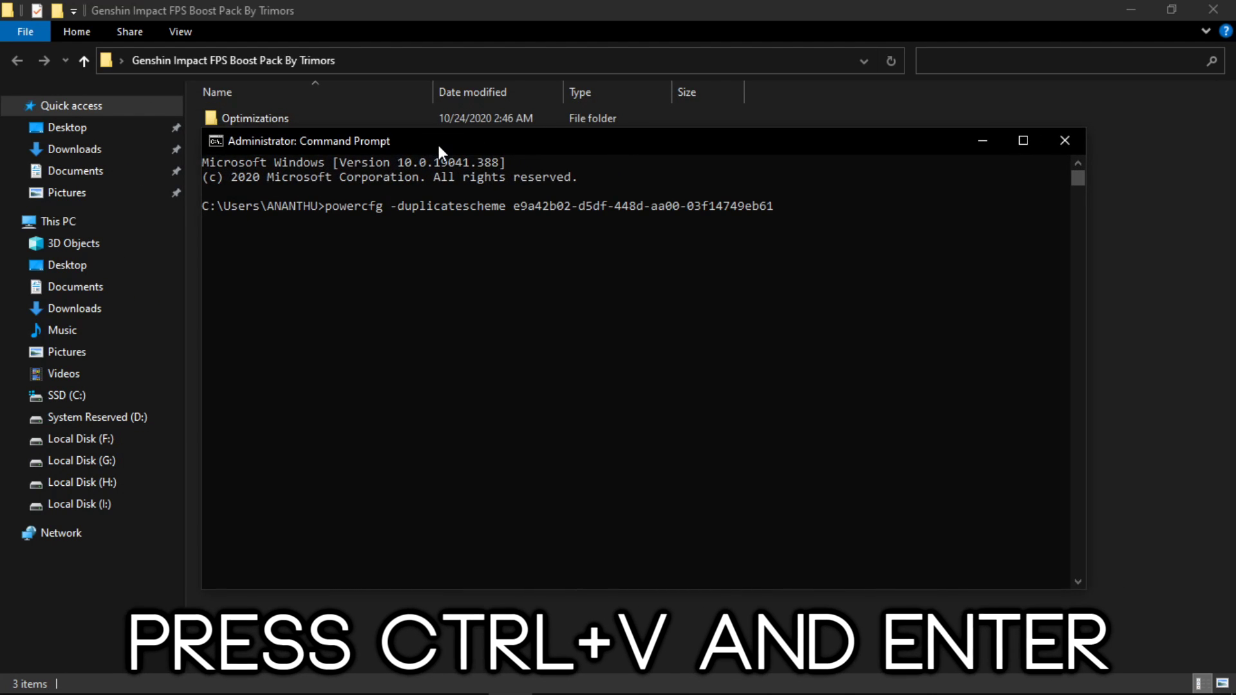
key(Return)
drag(617, 220, 769, 221)
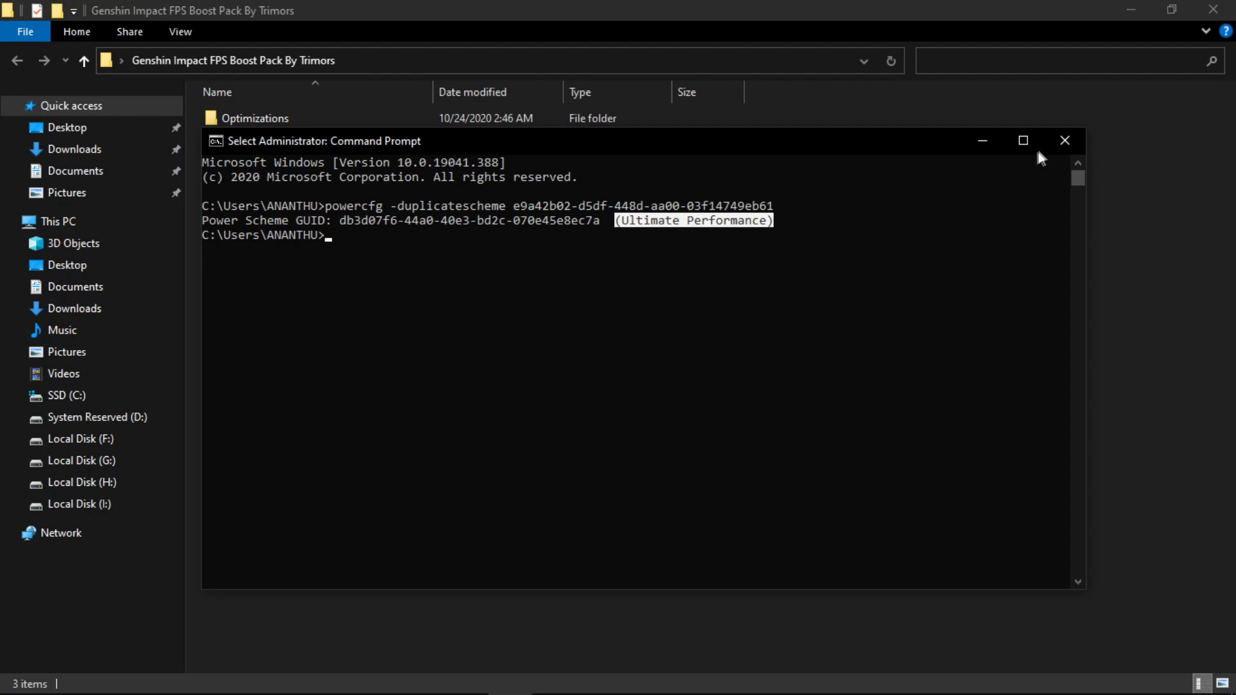
click(1064, 140)
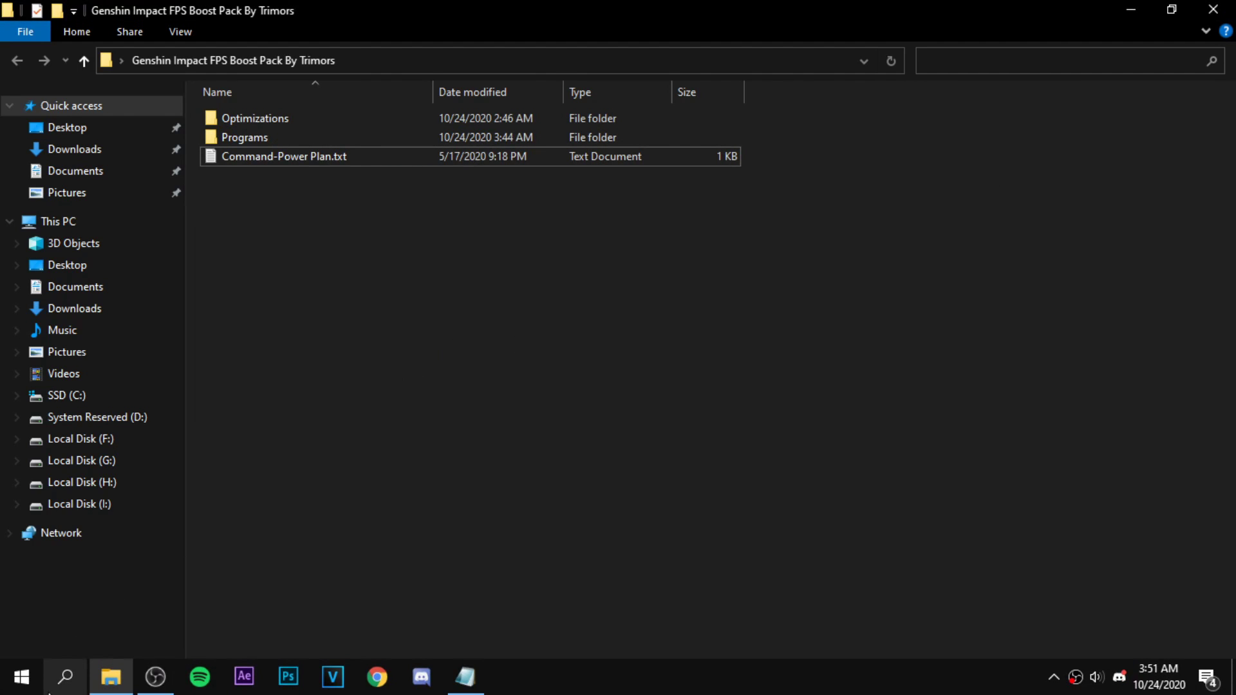
Search Windows for "power plan" and open the Choose a power plan settings in a maximized window
click(51, 683)
text(power plan)
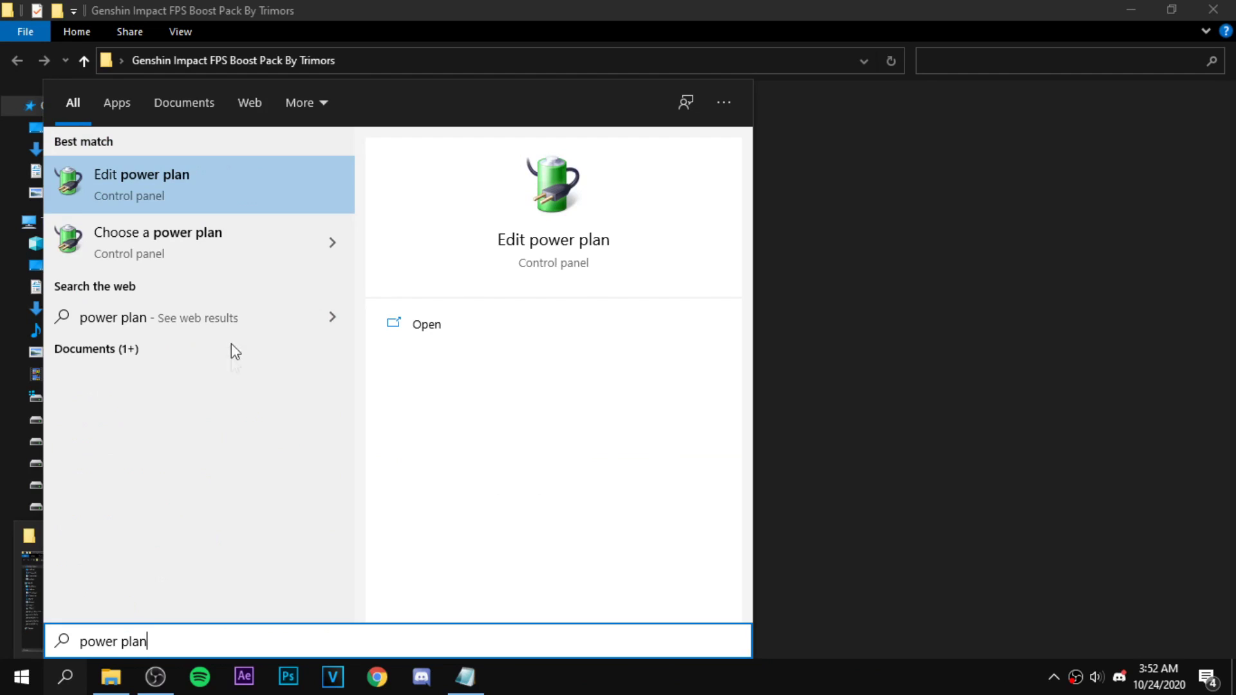
click(158, 239)
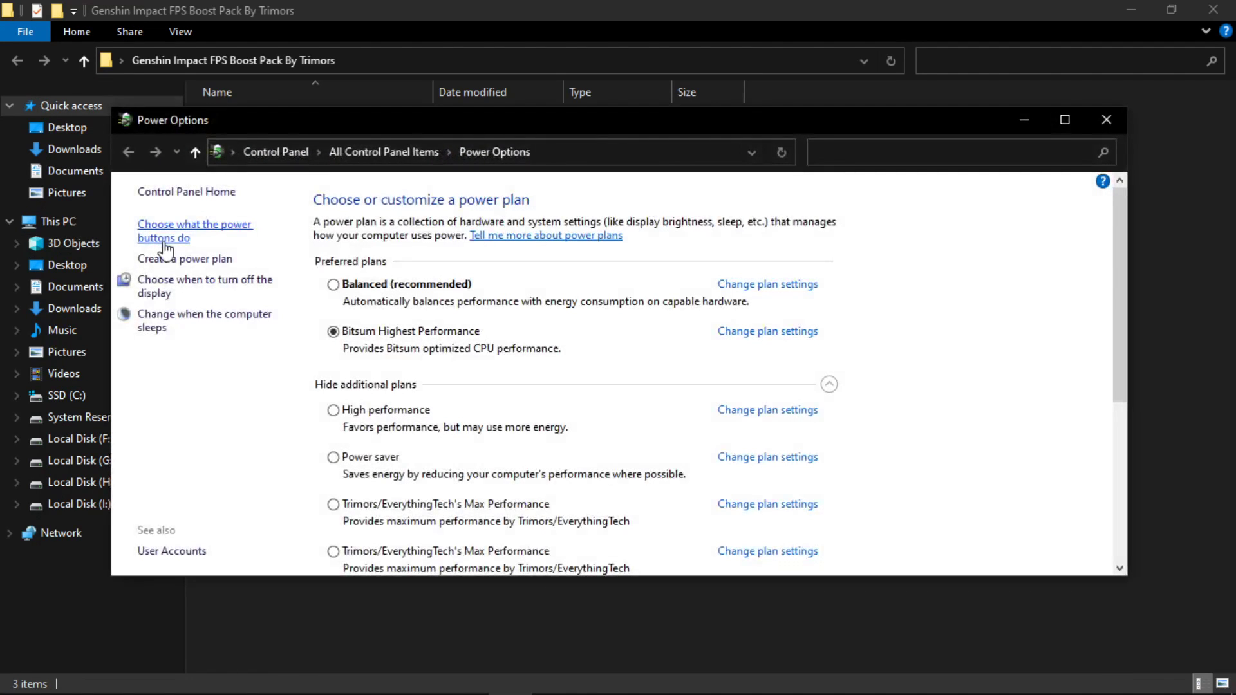
click(1065, 120)
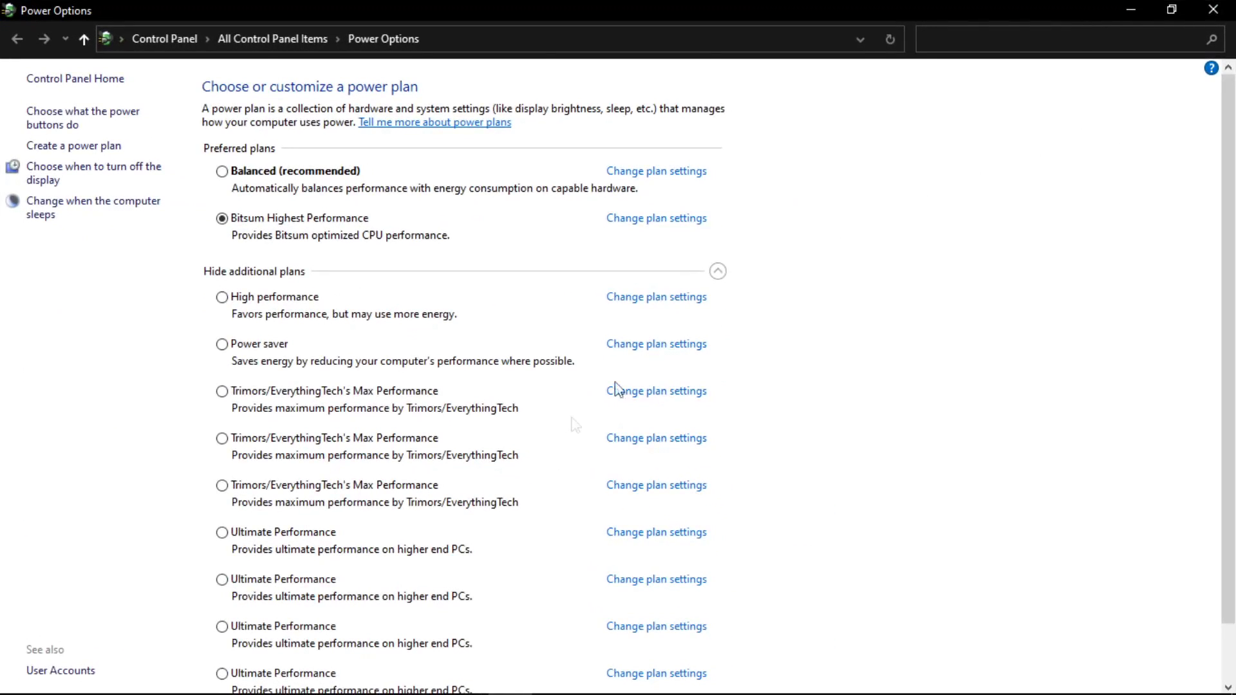
Activate the last Ultimate Performance plan among the additional power plans
scroll(444, 513, down, 2)
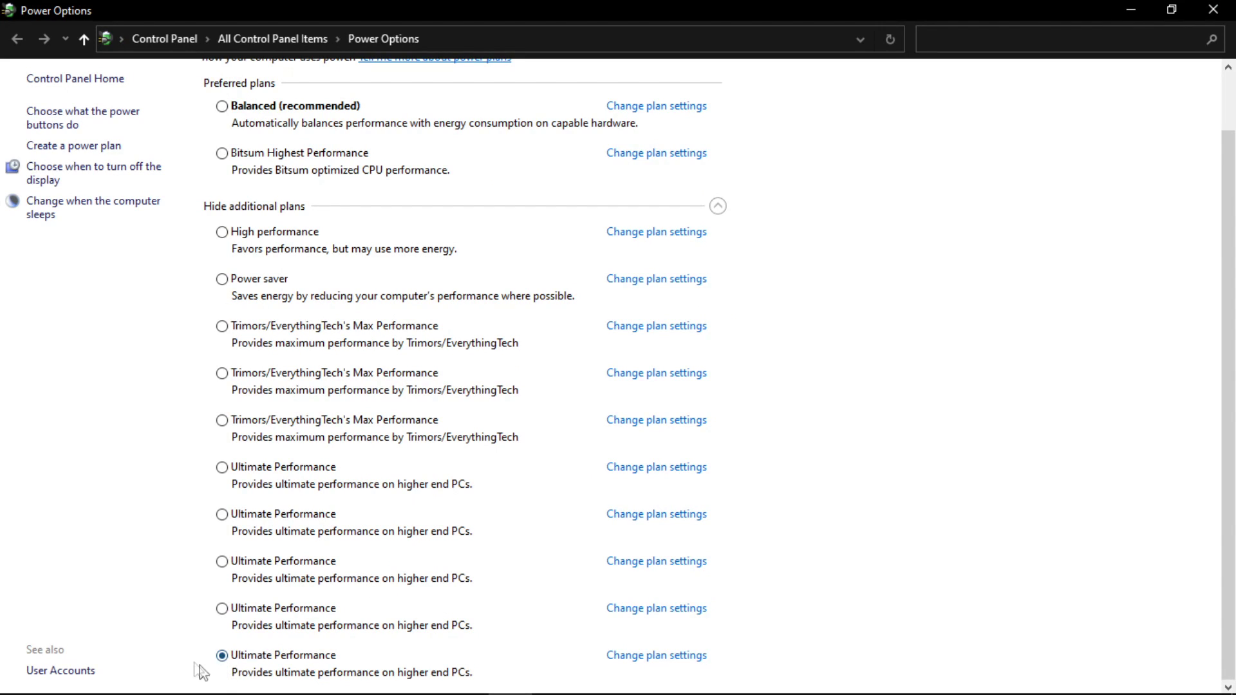
click(727, 212)
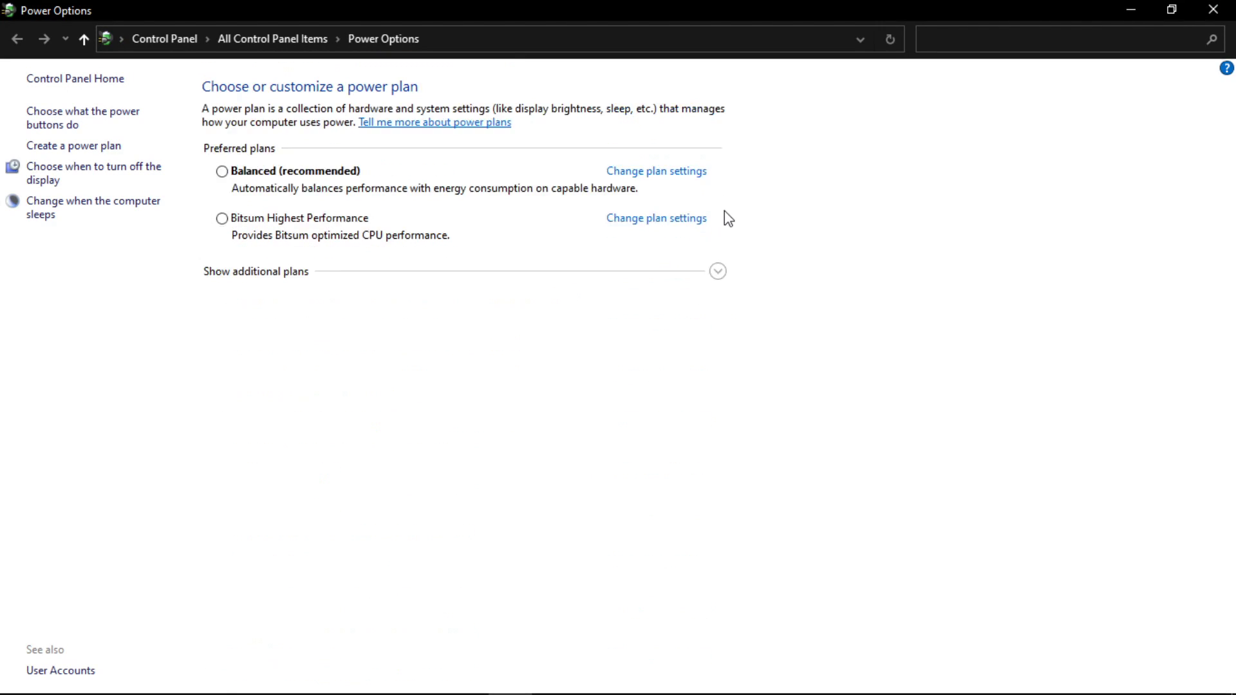
click(717, 272)
scroll(468, 567, down, 2)
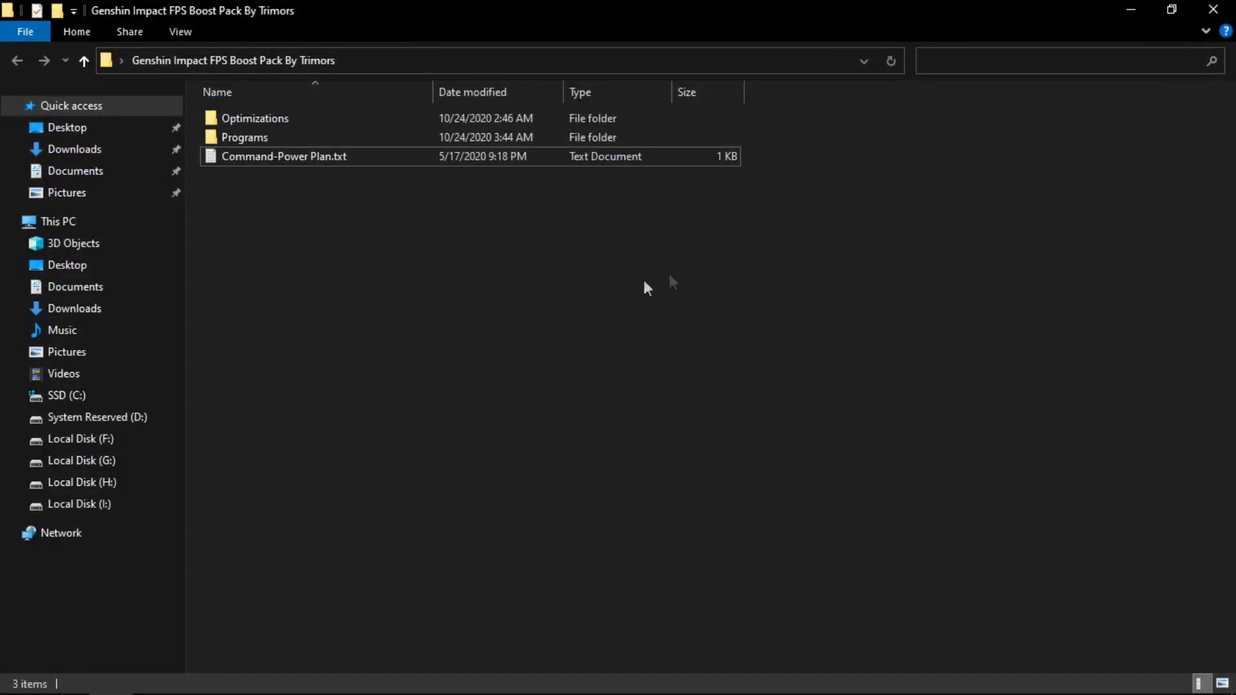
Launch MSI Mode Utility v2.exe from the ModeToolV2 folder within the boost pack's Programs folder
click(228, 139)
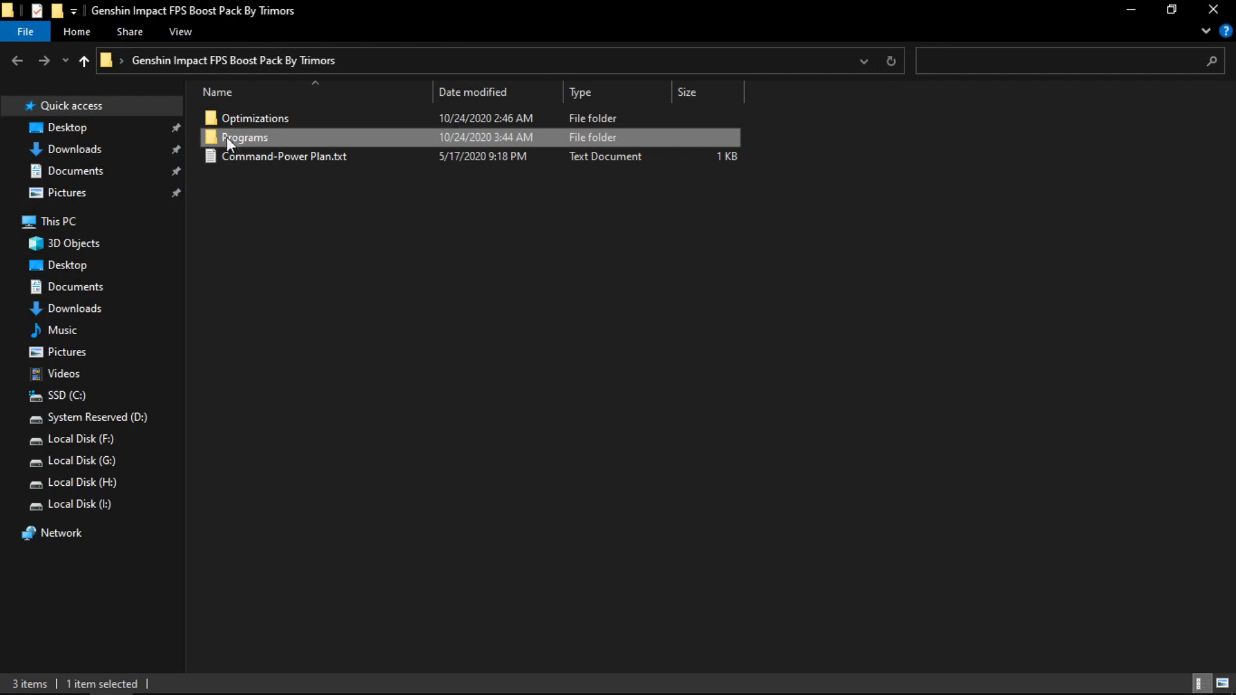
double_click(269, 136)
drag(288, 251, 290, 124)
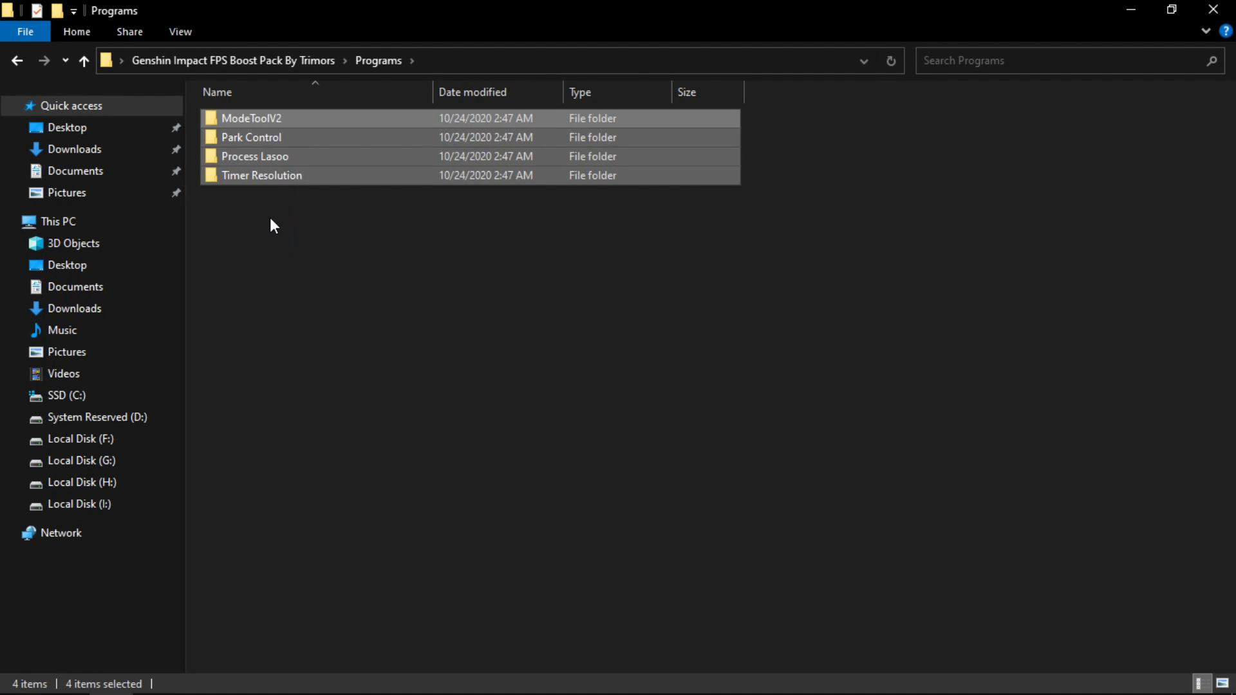
click(269, 219)
double_click(250, 118)
click(259, 119)
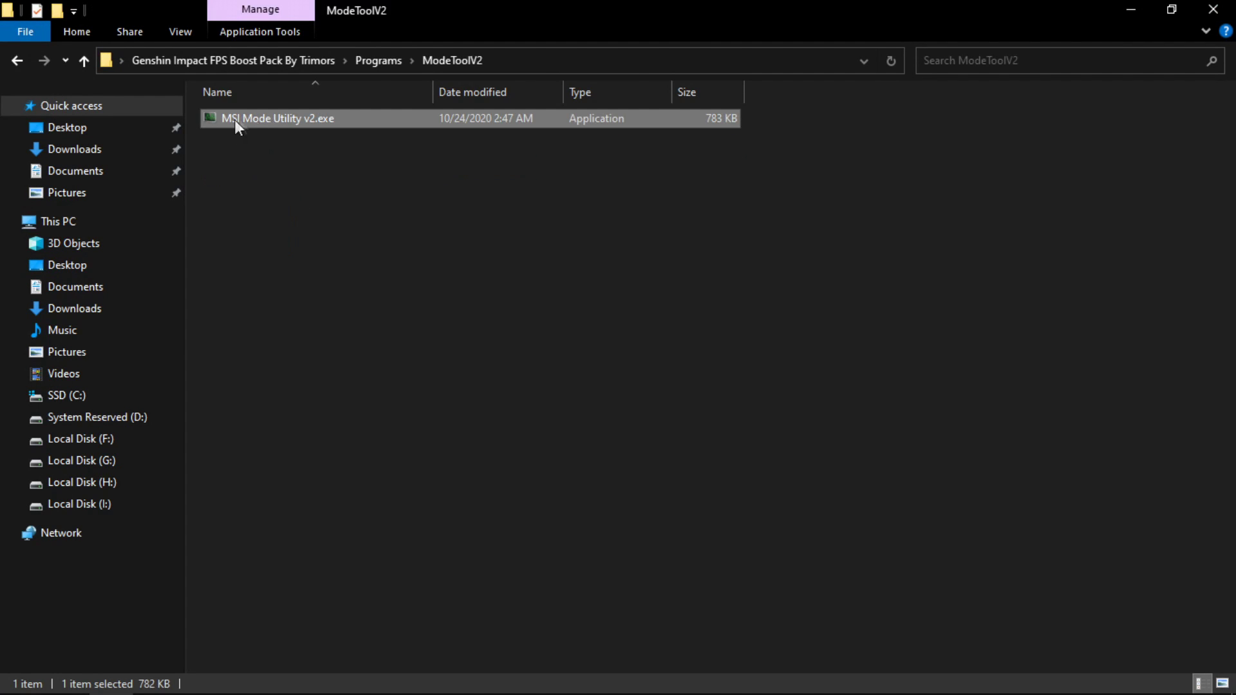
right_click(271, 118)
click(371, 150)
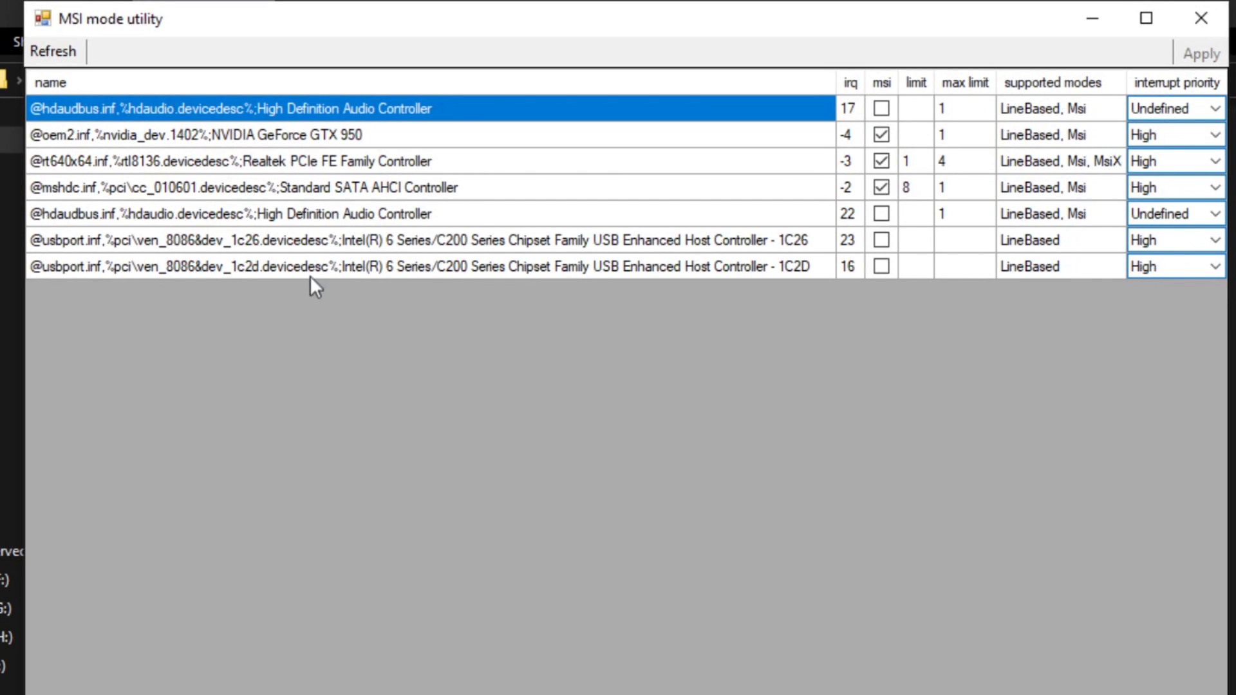
Set the NVIDIA GeForce GTX 950's interrupt priority to High with MSI enabled, apply the settings and close the utility
click(598, 145)
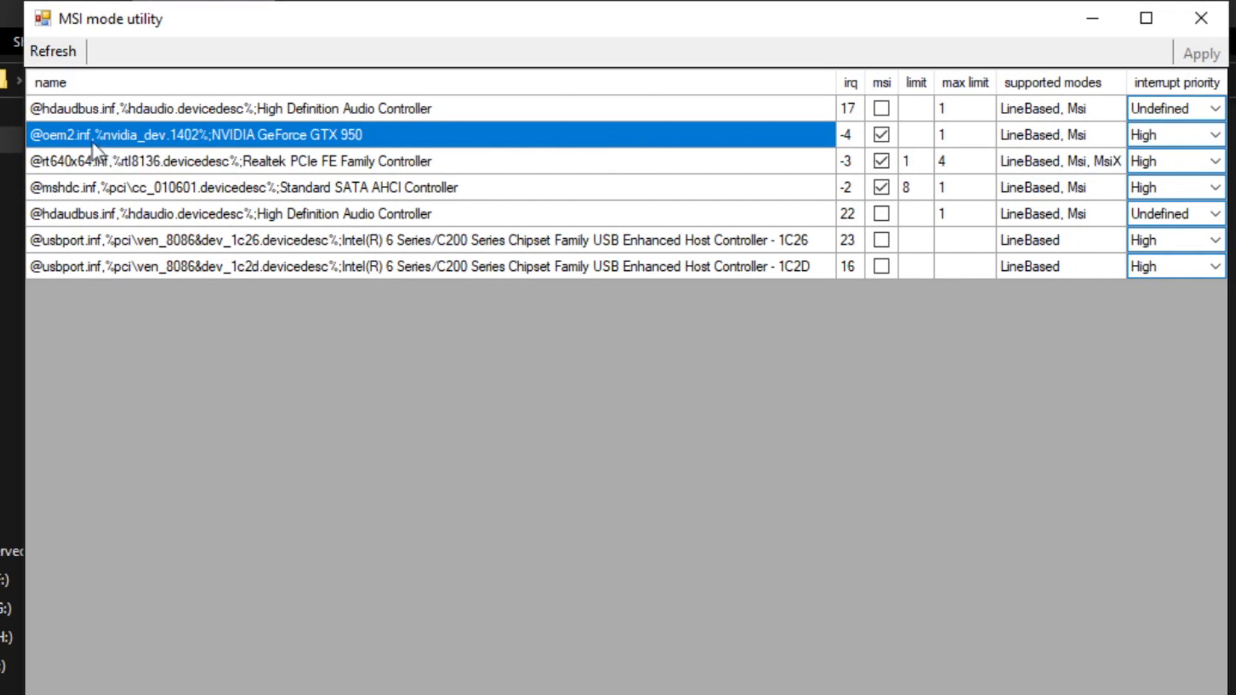
click(1189, 135)
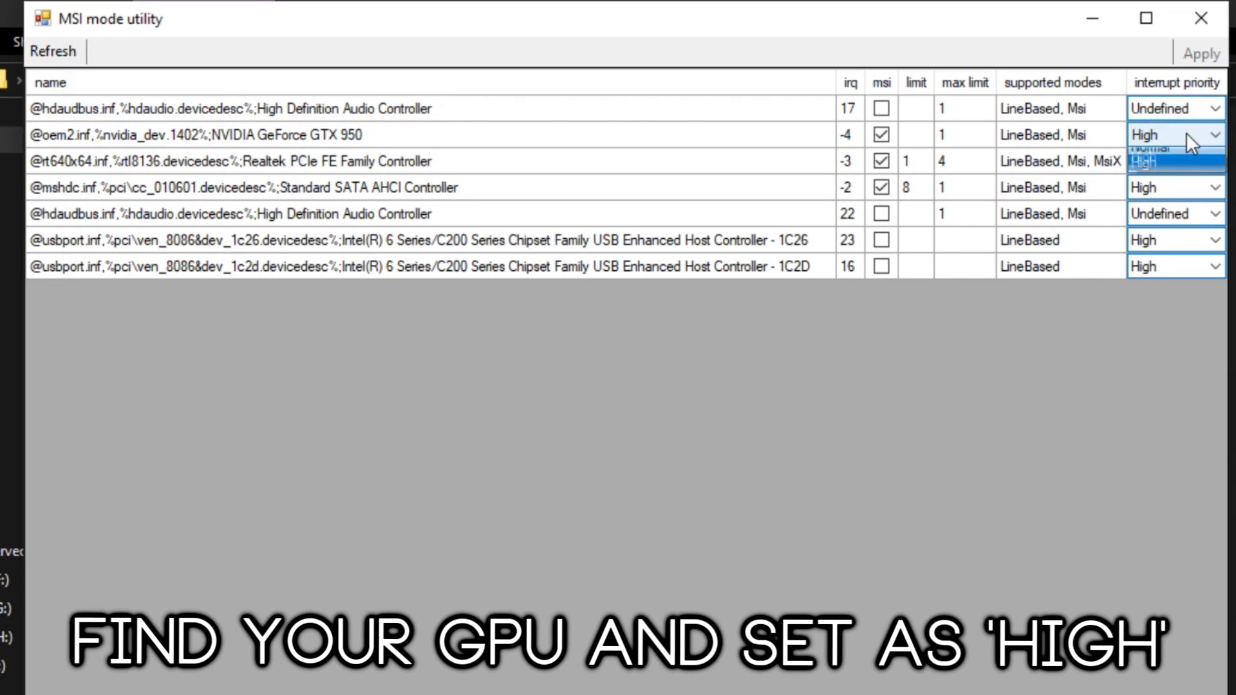
click(1152, 202)
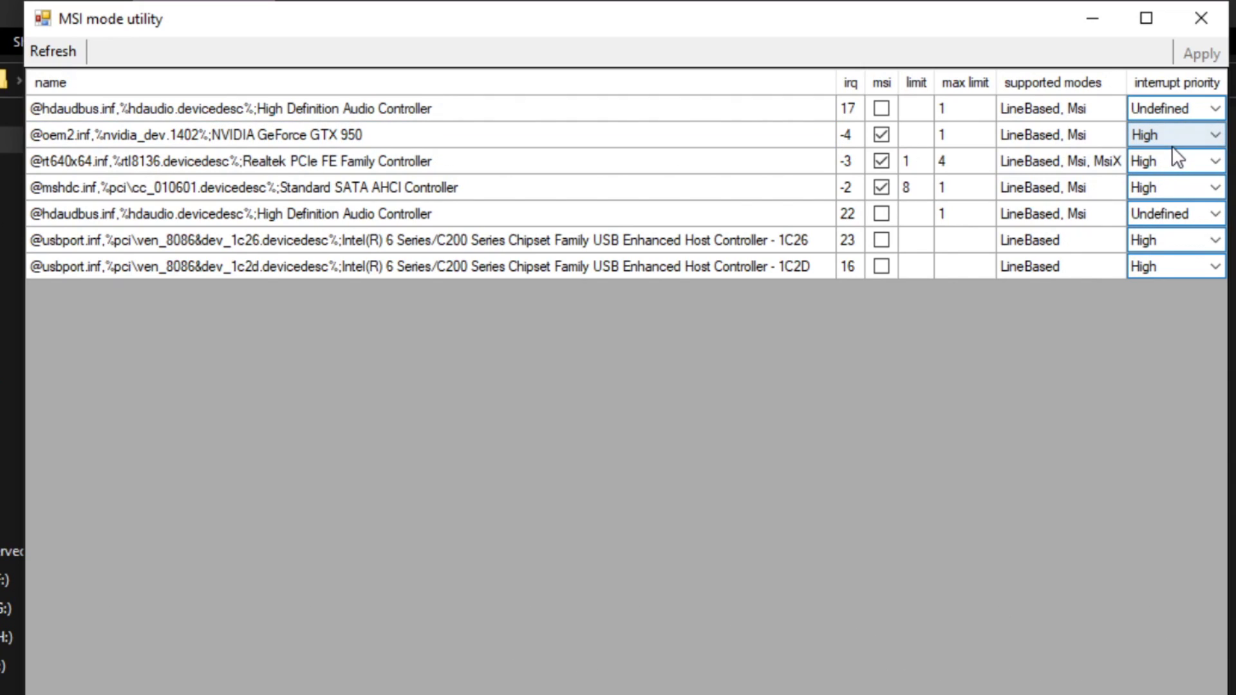
click(1171, 138)
click(1175, 203)
click(879, 137)
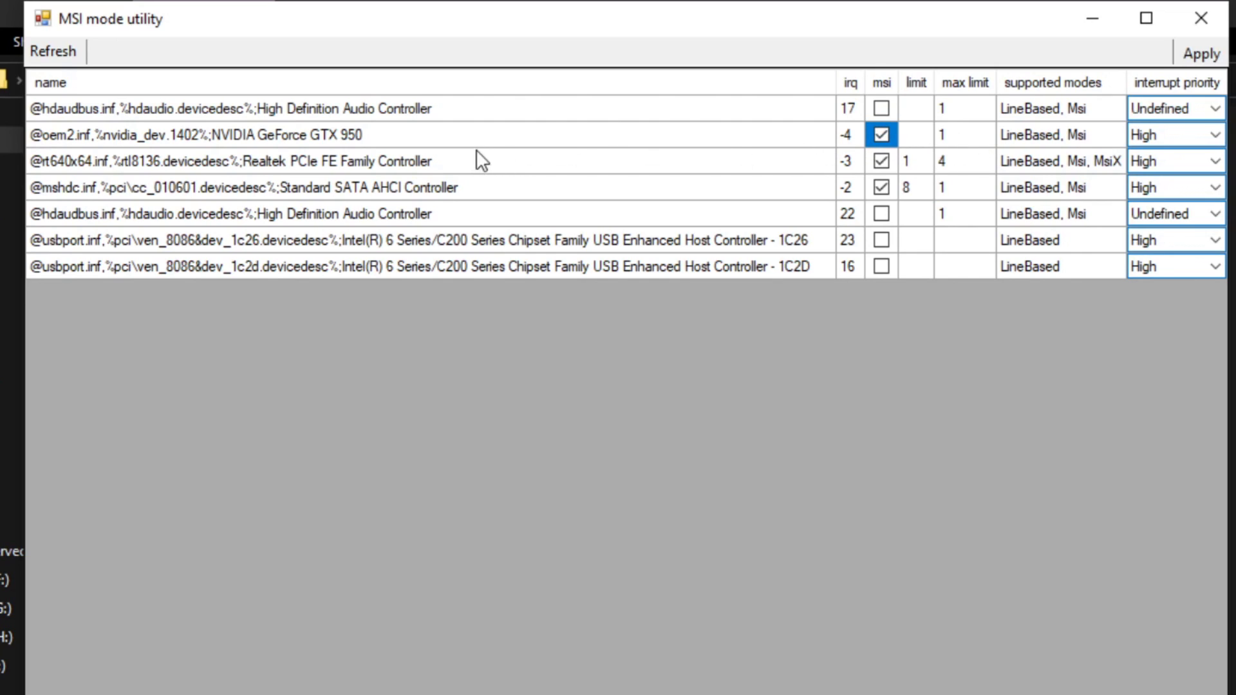
click(396, 169)
click(1204, 54)
click(1212, 29)
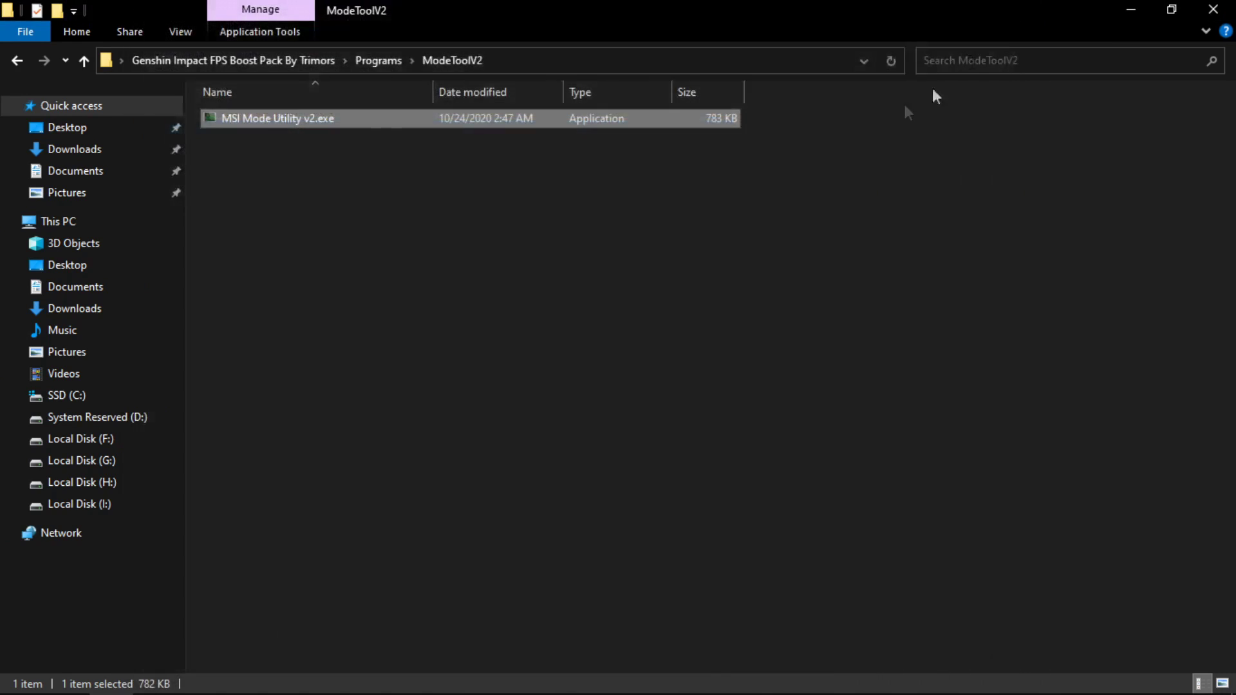
Return to the Programs folder and open the Park Control folder
click(17, 60)
double_click(289, 141)
drag(297, 199, 309, 126)
click(311, 157)
Install ParkControl with parkcontrolsetup64.exe and launch it from the finished setup
double_click(310, 141)
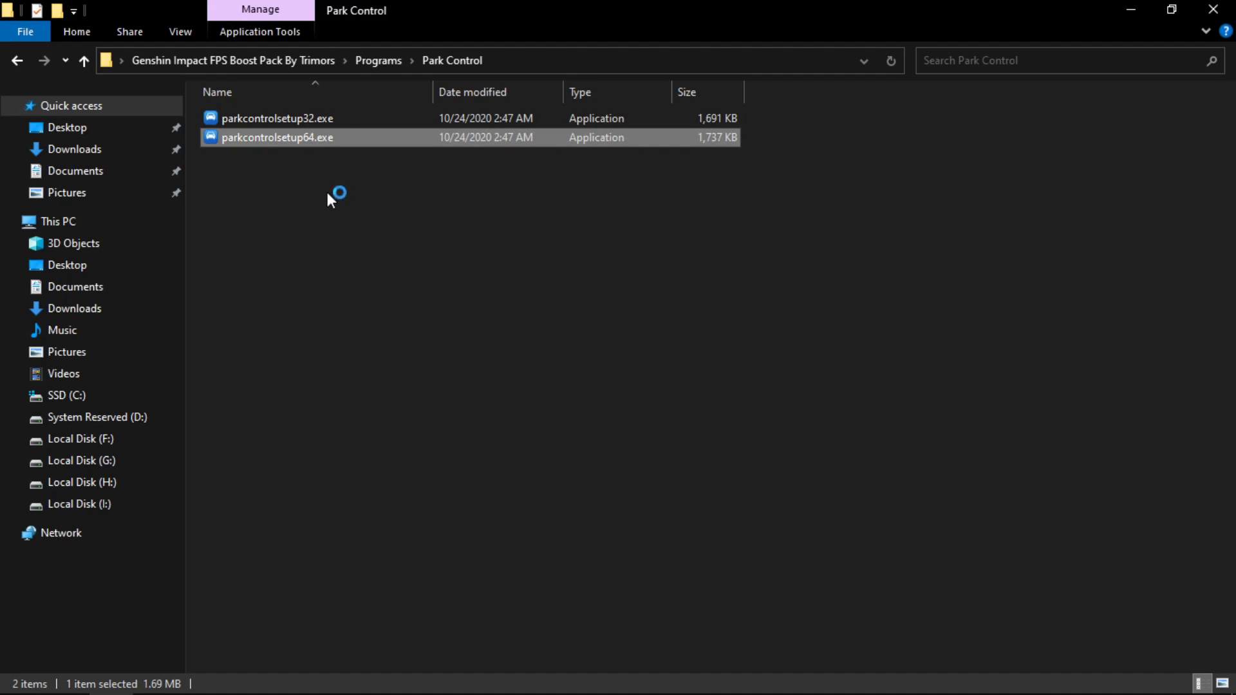
click(631, 404)
click(718, 502)
click(723, 503)
click(722, 502)
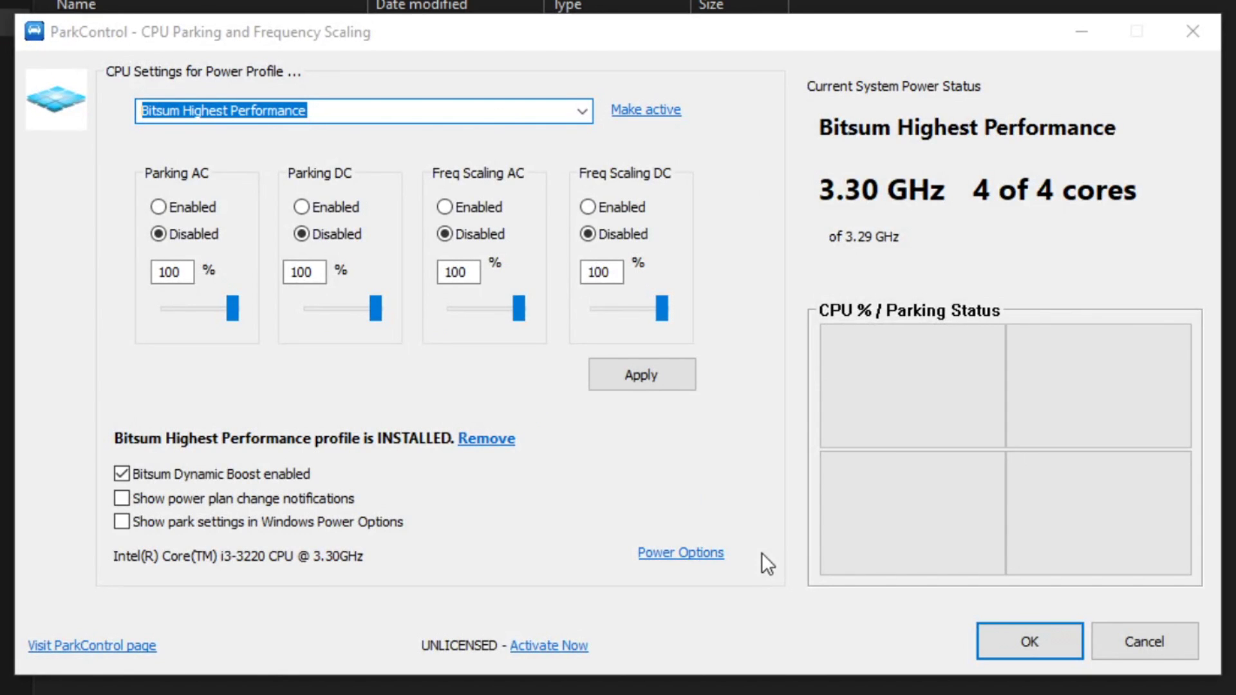
Choose the Ultimate Performance power profile and enable Parking AC, Parking DC, Freq Scaling AC and Freq Scaling DC
click(581, 112)
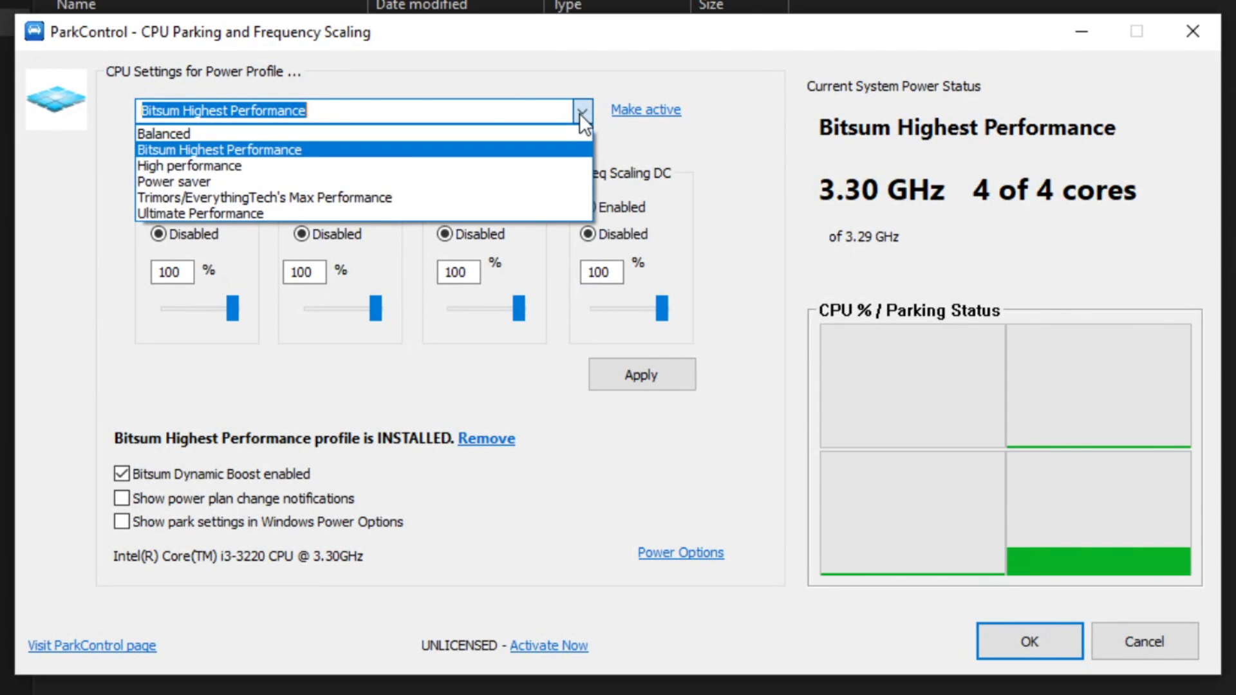
click(260, 214)
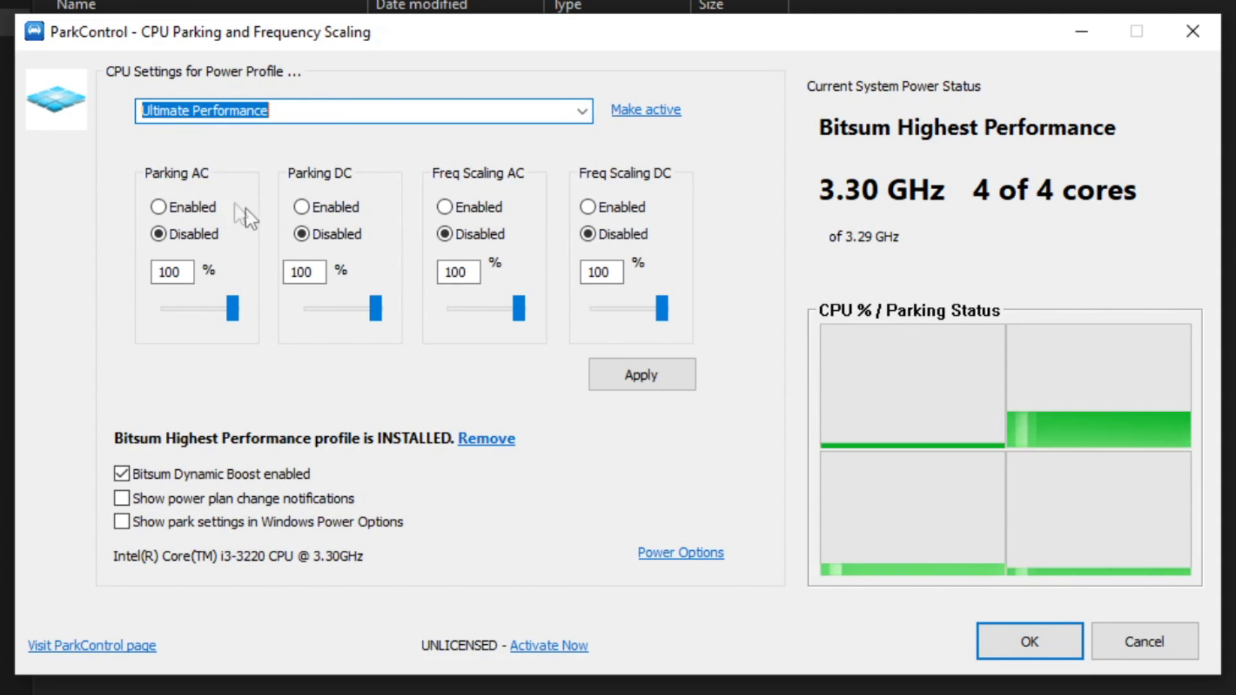
click(182, 207)
click(345, 212)
click(469, 207)
click(623, 208)
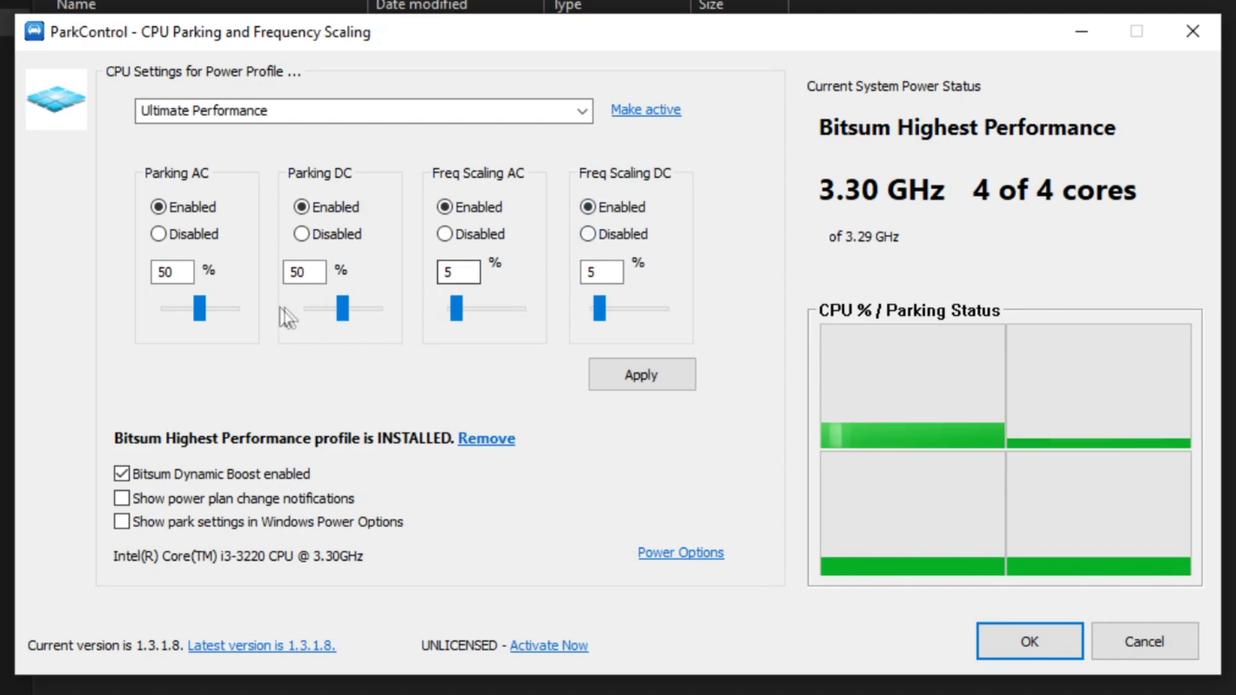
Set both parking and both frequency scaling values to 100%, apply them to the Ultimate Performance profile and close ParkControl
drag(200, 309, 233, 308)
drag(342, 308, 376, 308)
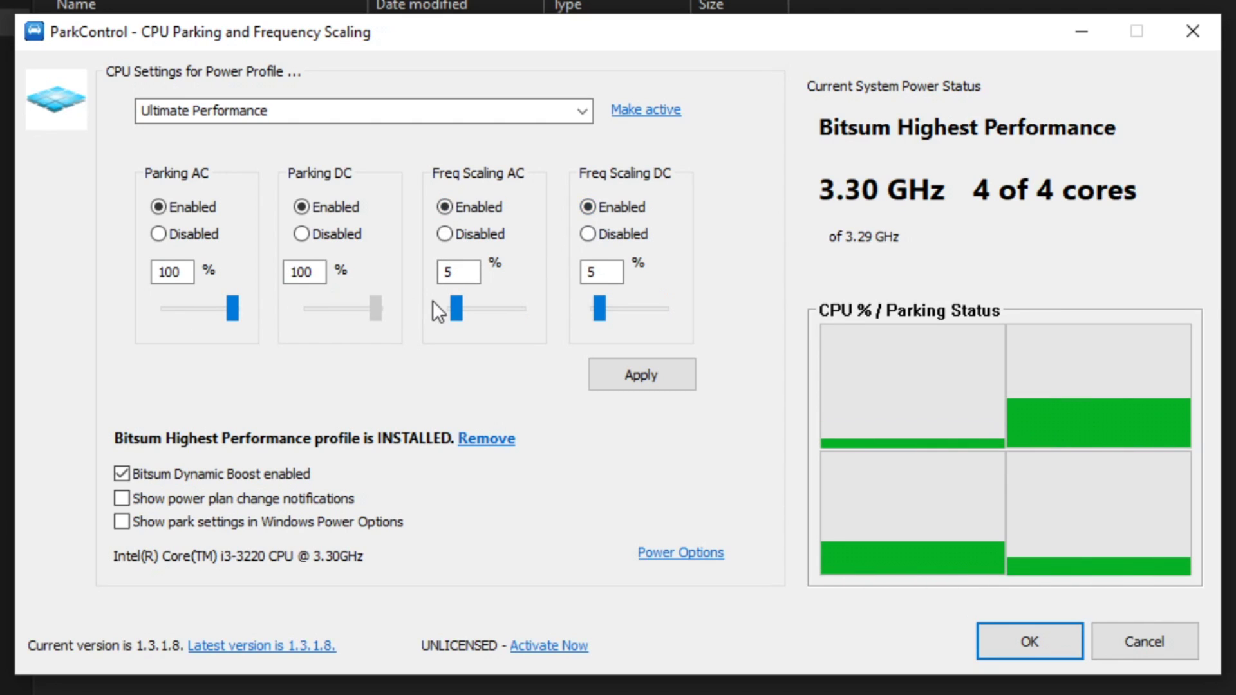
drag(456, 308, 518, 309)
drag(599, 308, 662, 308)
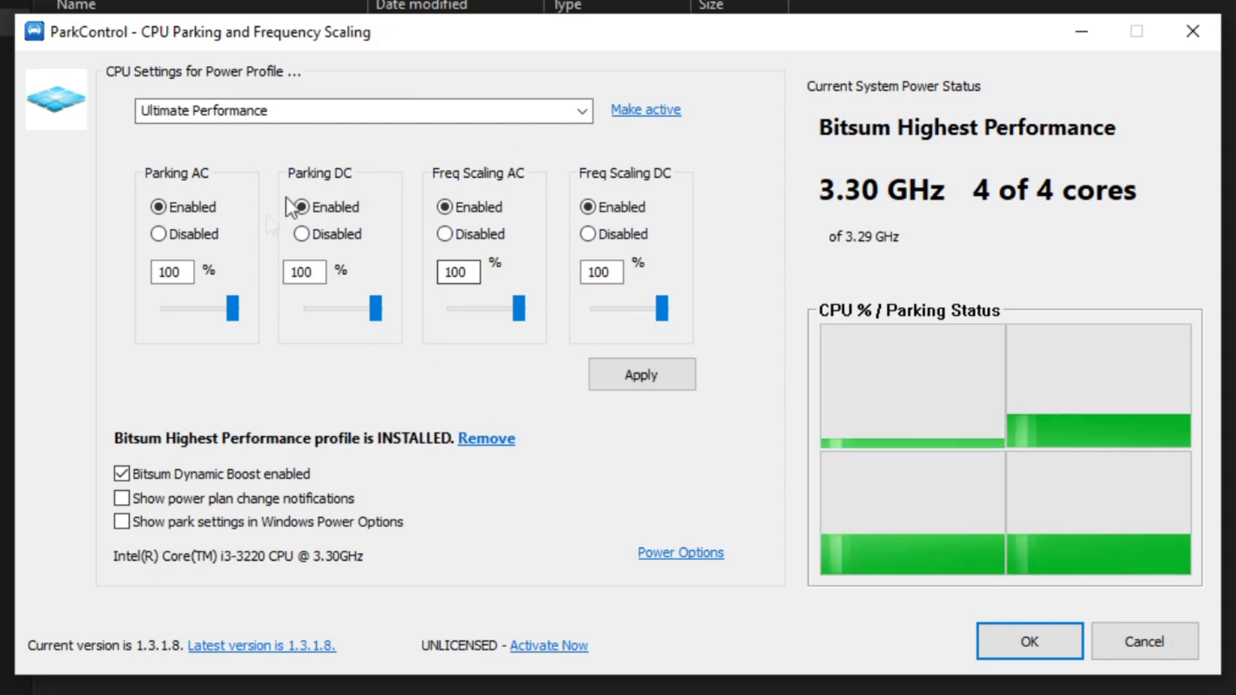
click(639, 374)
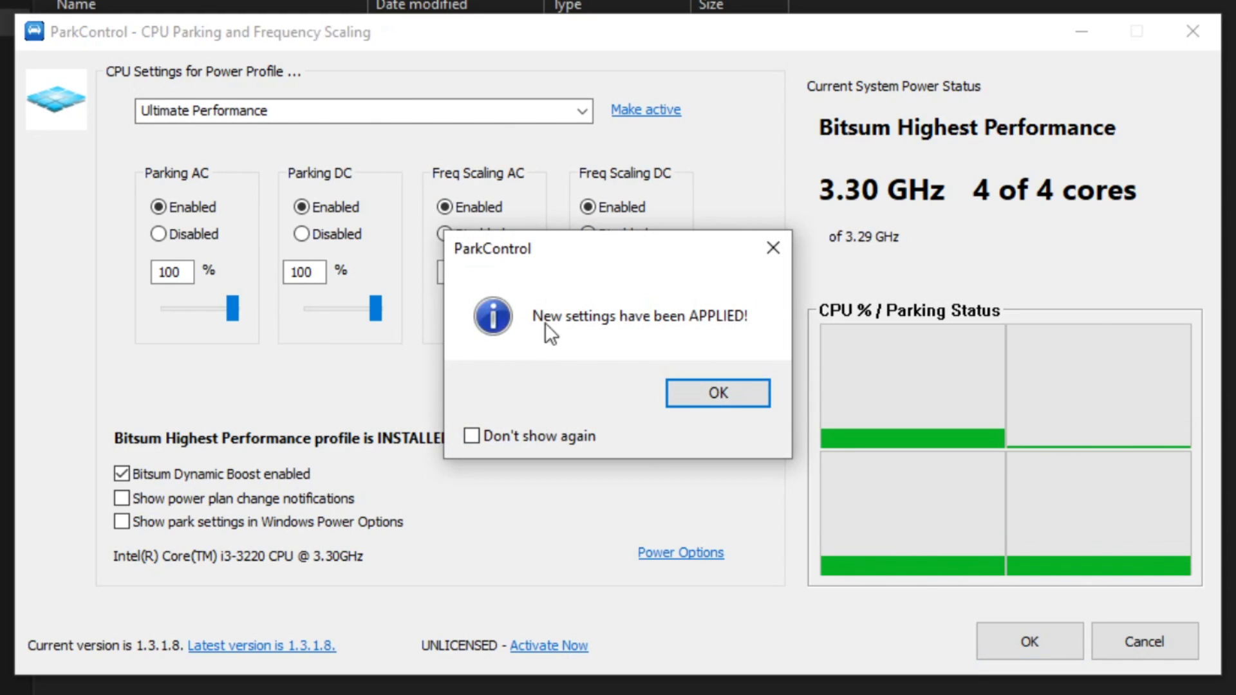
click(726, 393)
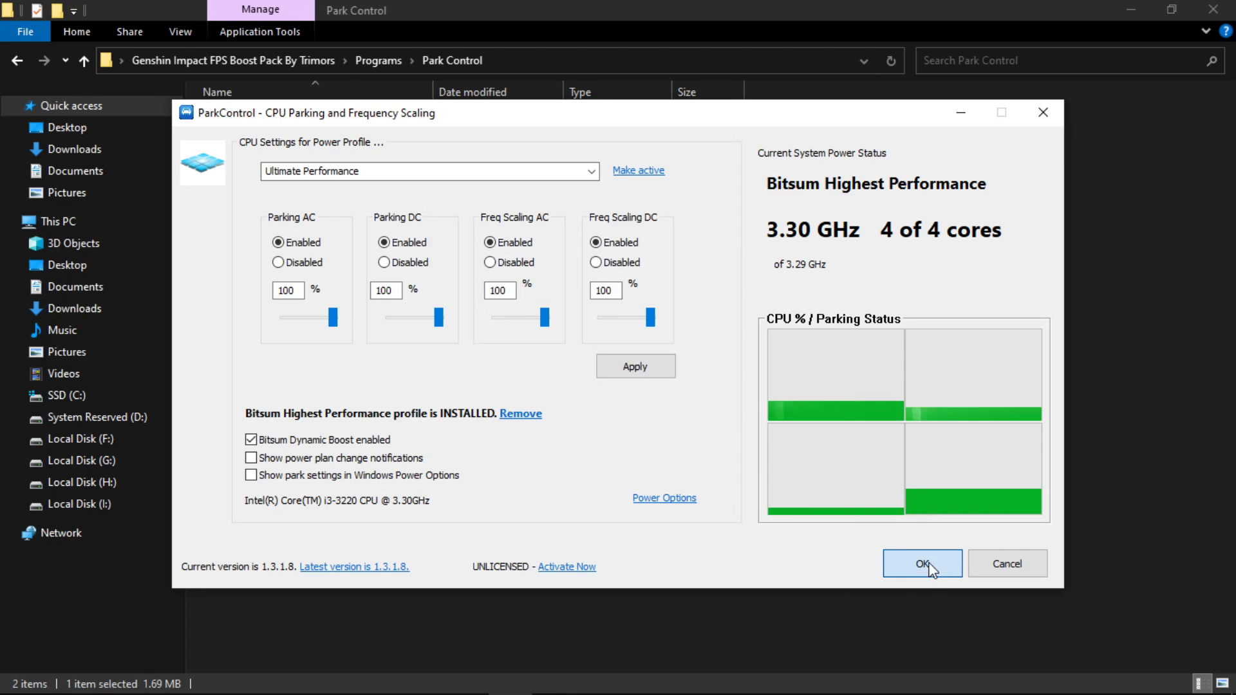
click(922, 565)
Return to the boost pack's Programs folder and open the Process Lasoo folder
click(509, 466)
click(15, 60)
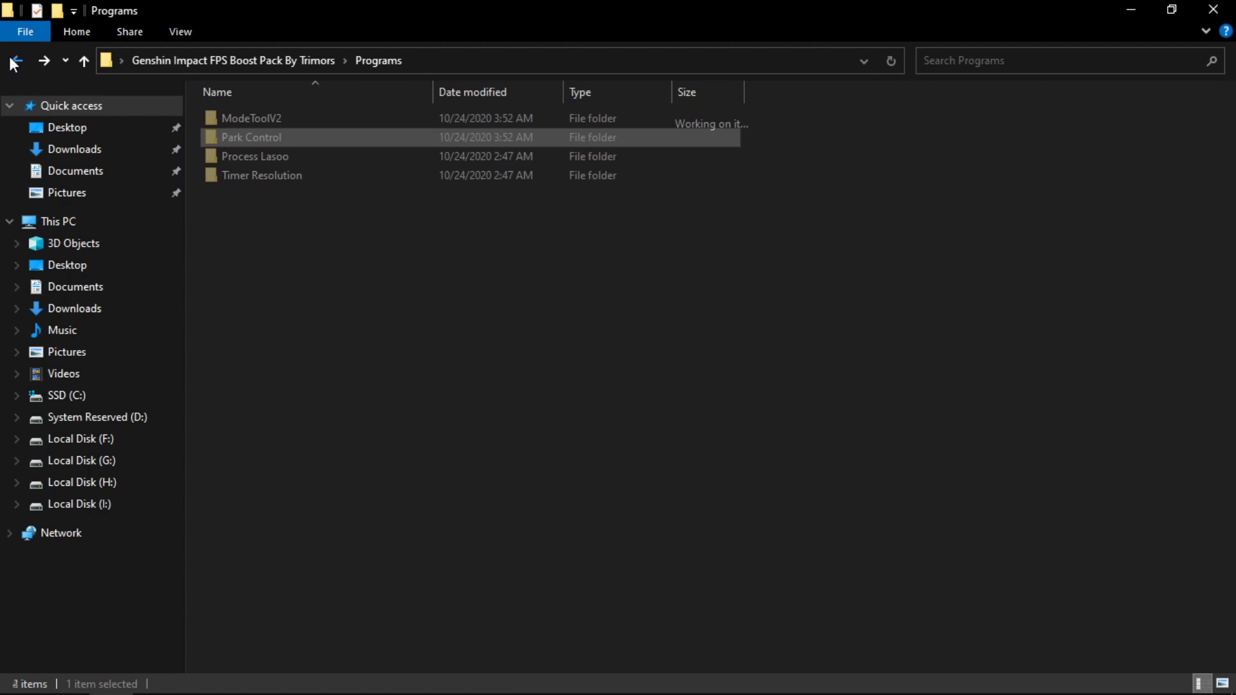
double_click(252, 155)
drag(302, 175, 301, 116)
Run processlassosetup64.exe in English and install Process Lasso with the preselected components
click(284, 144)
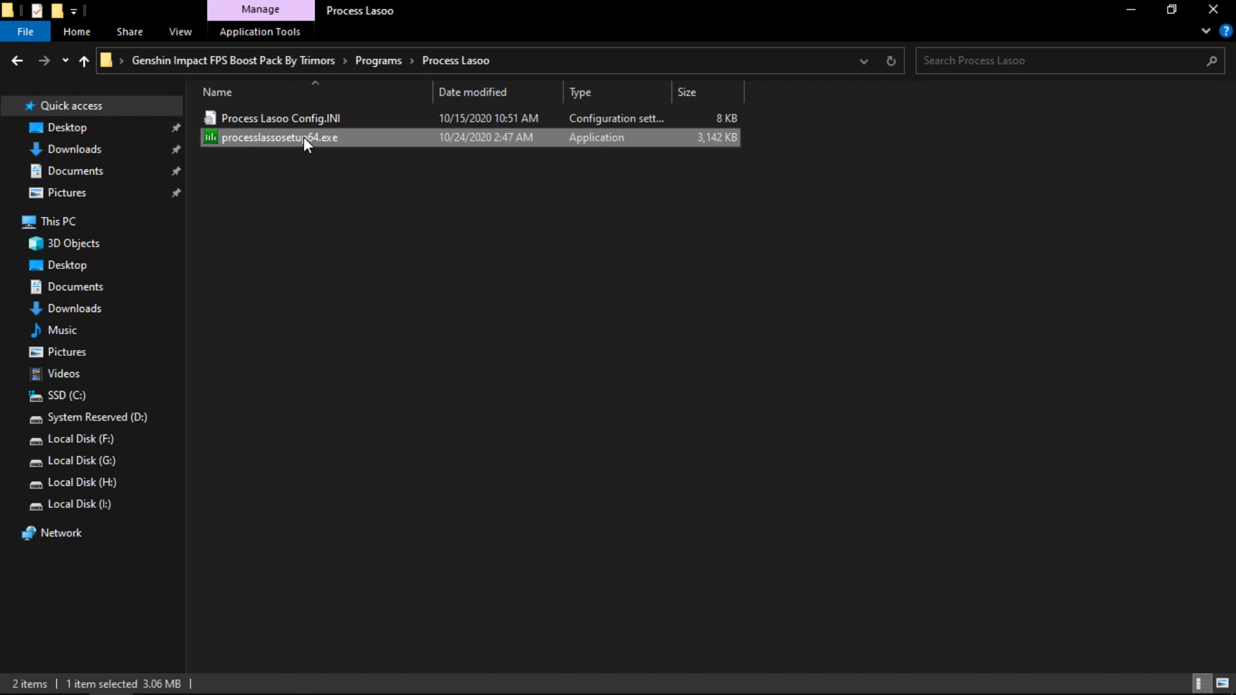
right_click(303, 136)
click(345, 153)
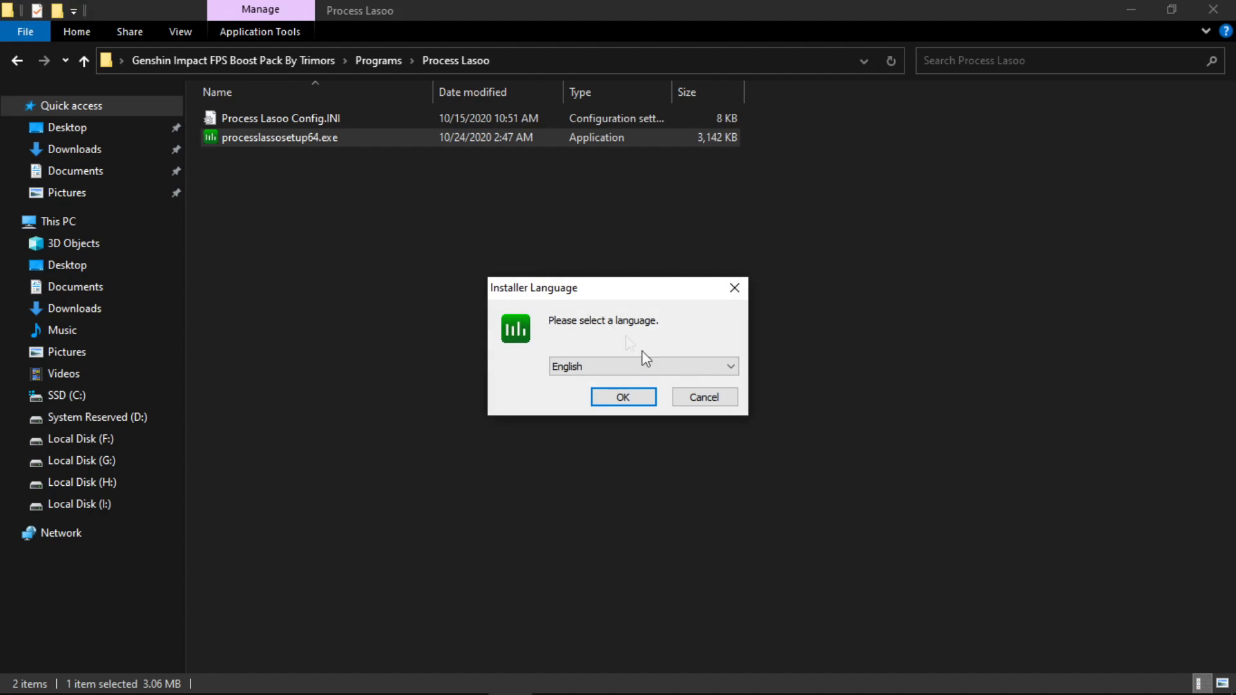
click(642, 397)
click(714, 502)
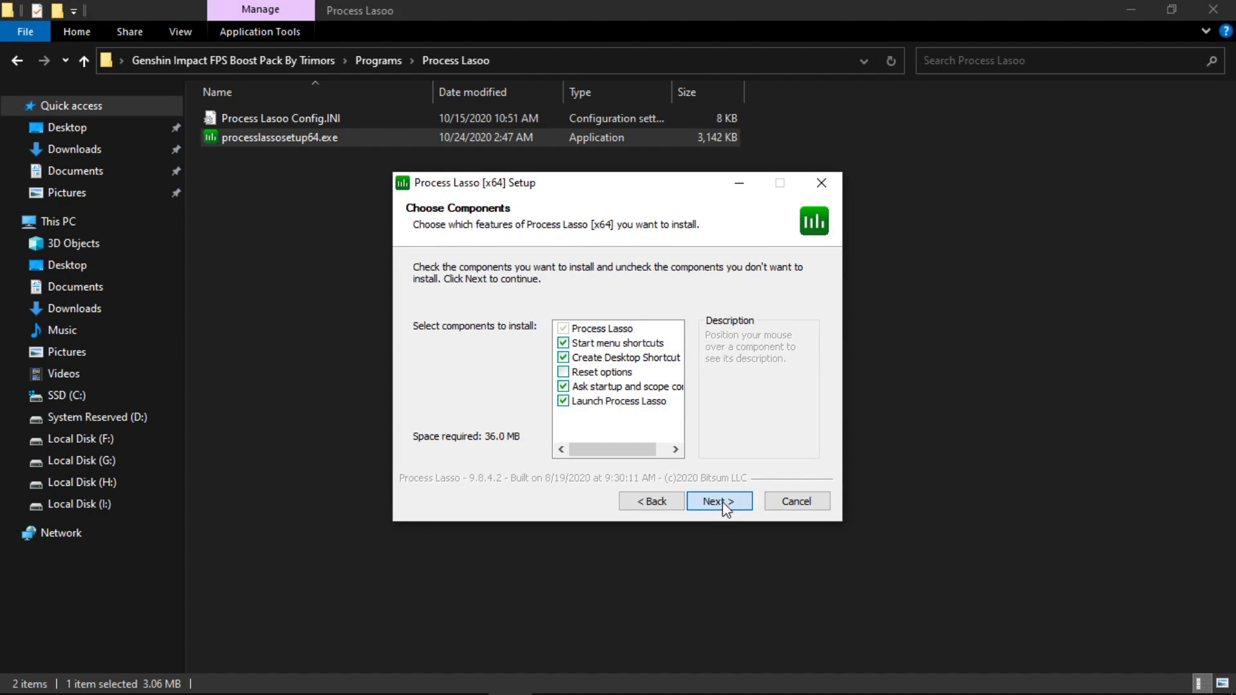
click(722, 502)
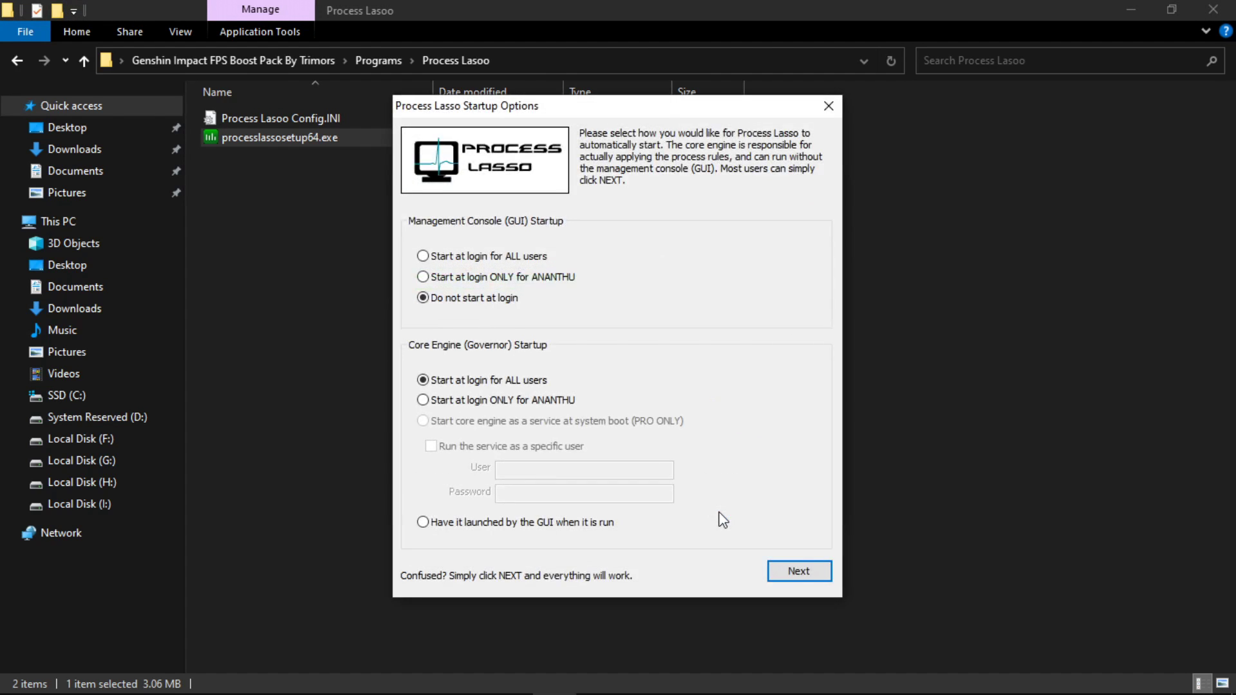
Finish the Process Lasso setup with the default startup, scope and folder options, and continue without purchasing a license
click(803, 574)
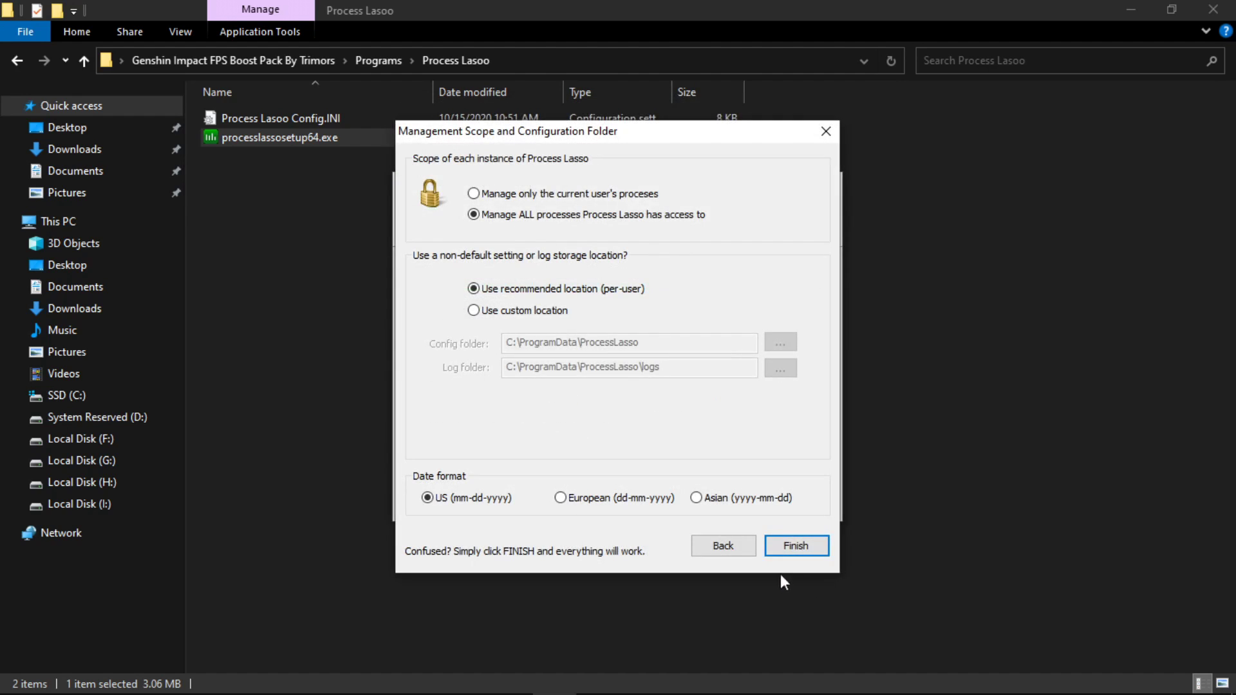
click(788, 553)
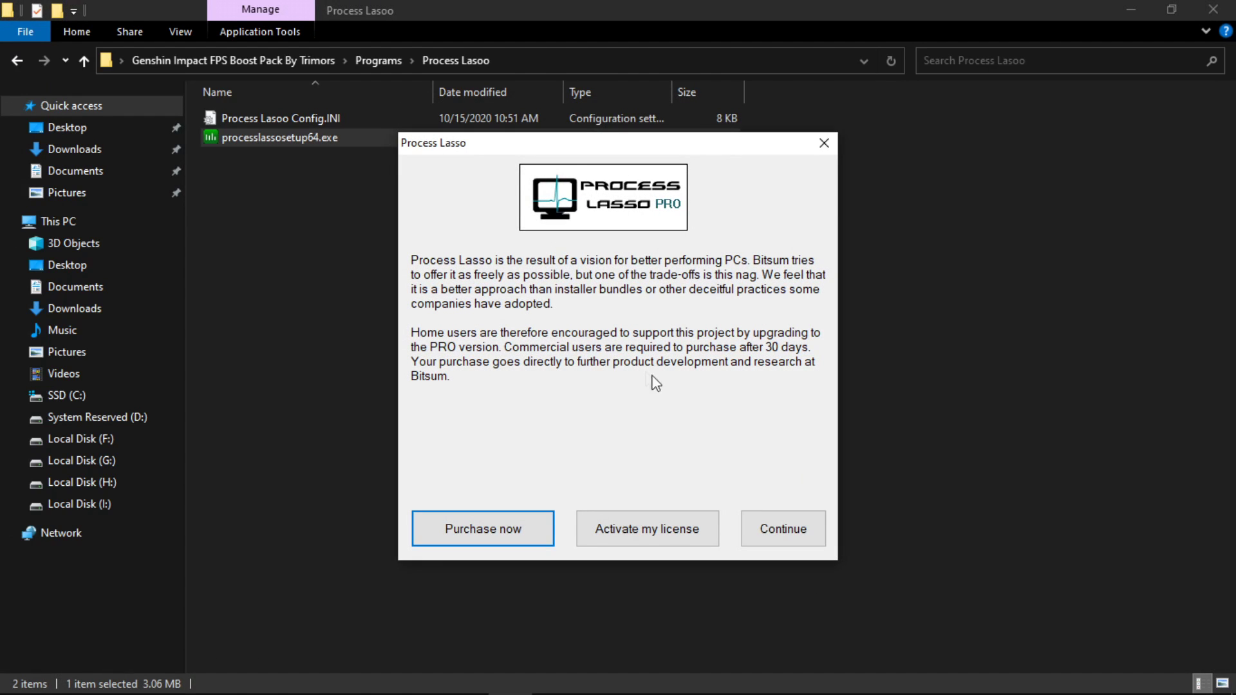
click(782, 528)
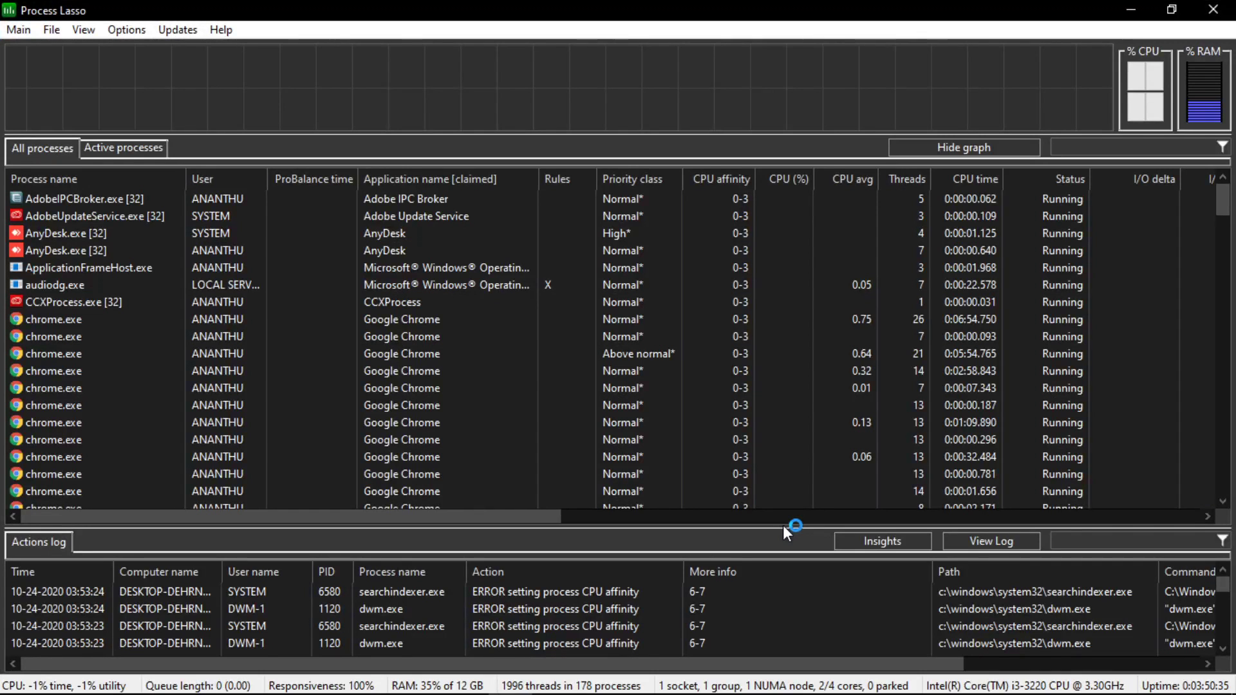
Import Process Lasoo Config.INI from the boost pack's Process Lasoo folder as the Process Lasso configuration, then close the program
click(138, 35)
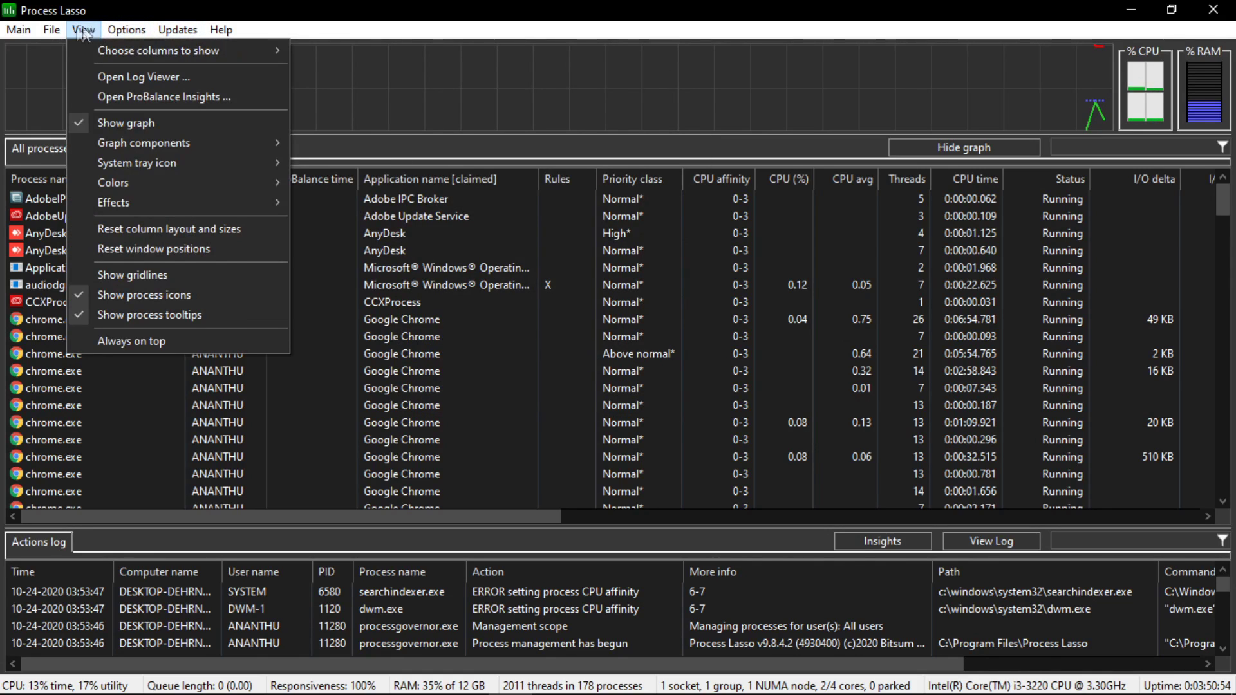
mouse_move(55, 45)
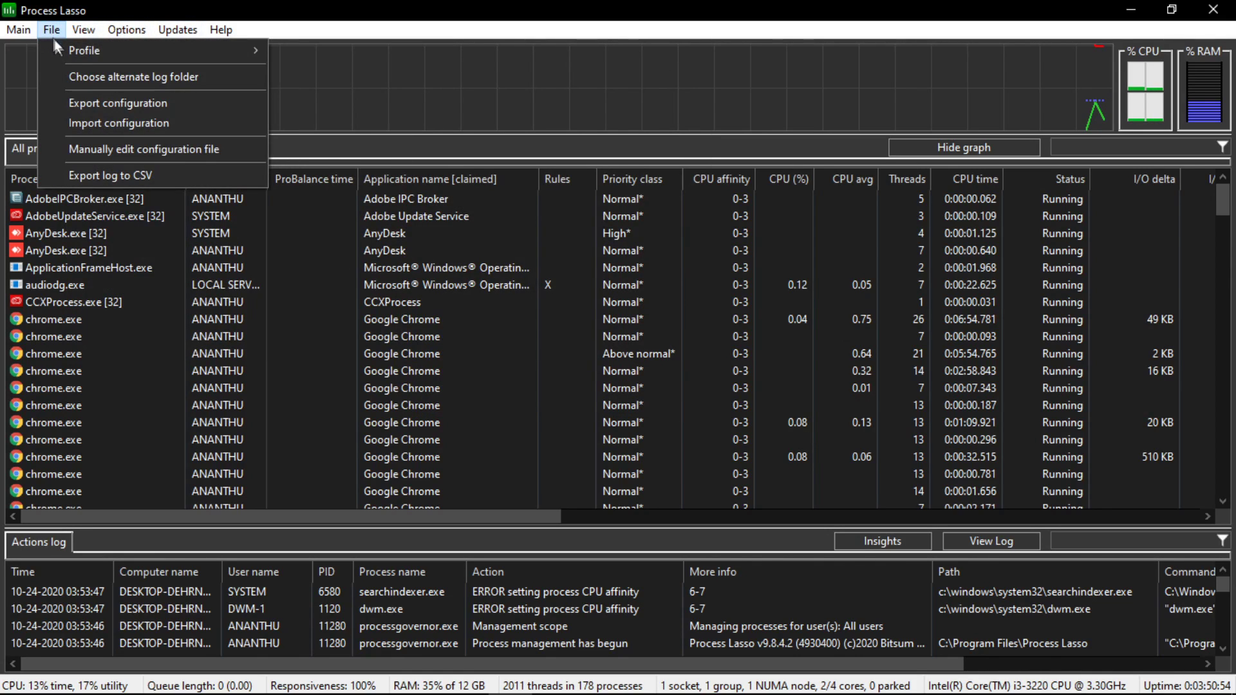
click(111, 122)
click(74, 180)
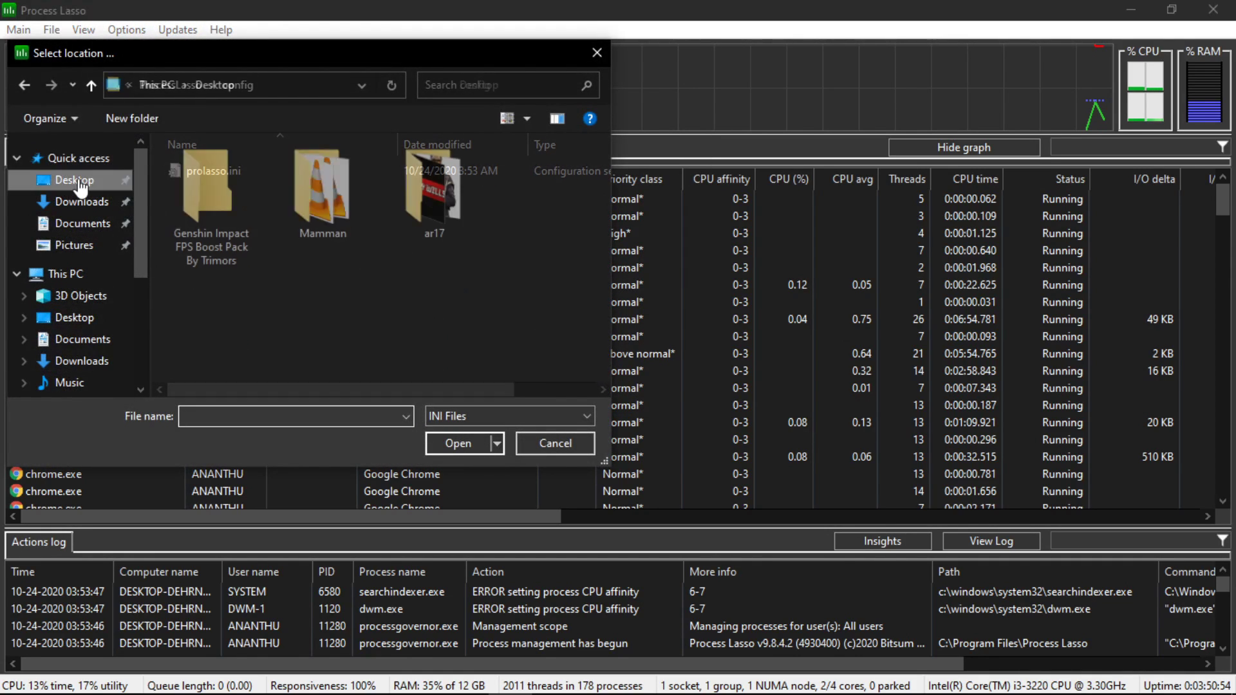
double_click(214, 197)
double_click(219, 188)
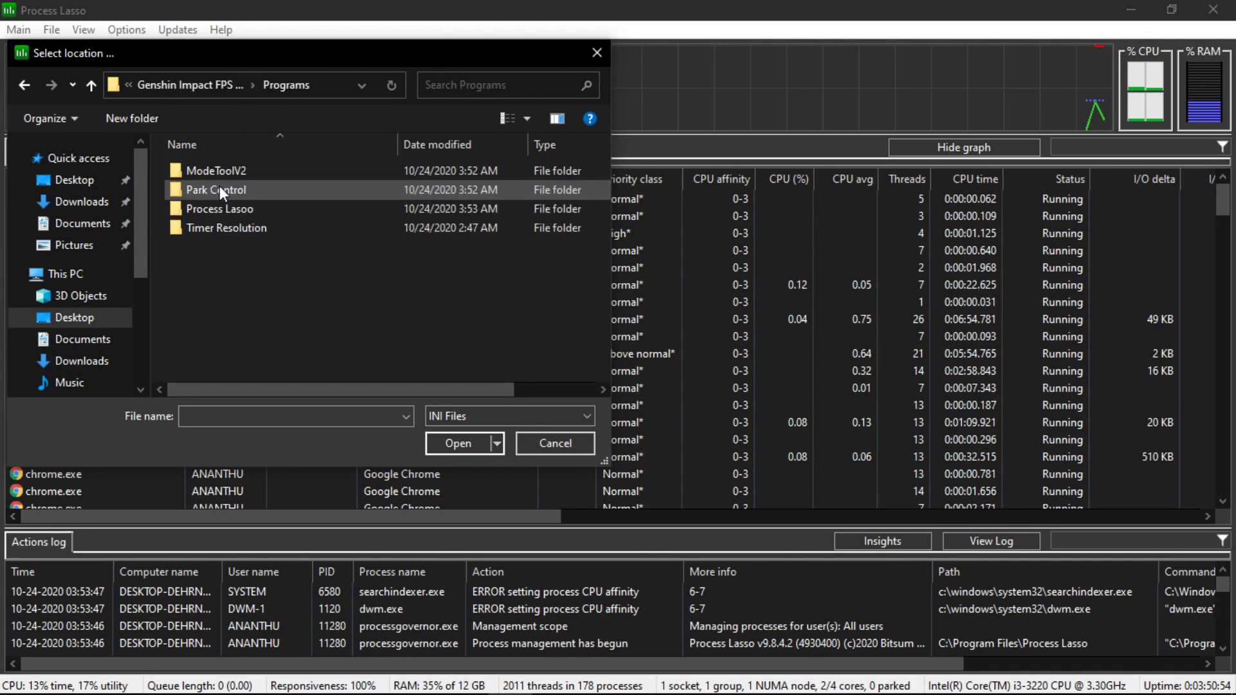
double_click(231, 205)
click(233, 173)
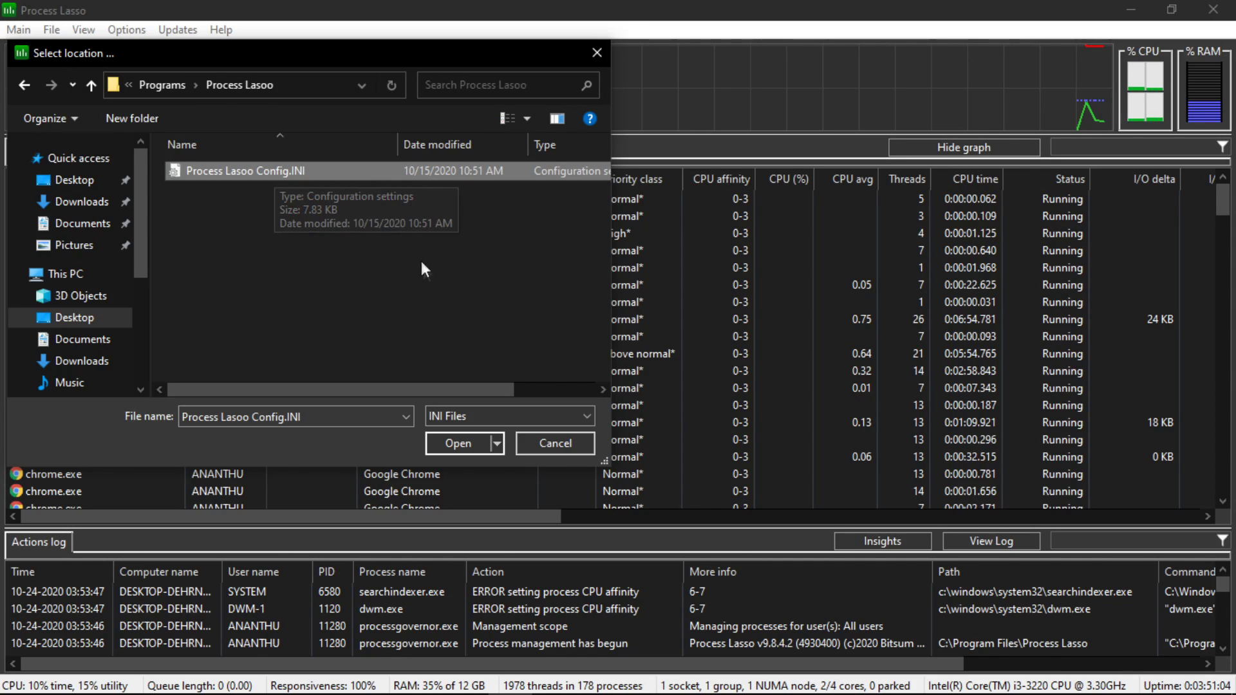
click(473, 442)
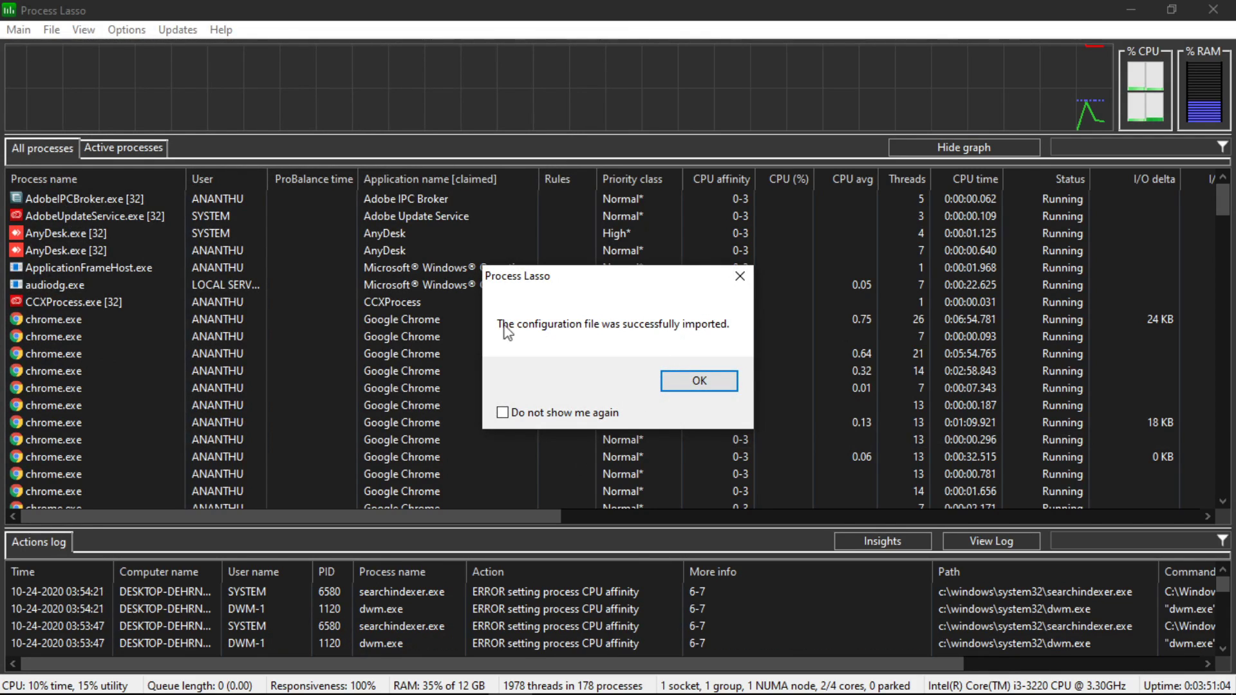
click(684, 383)
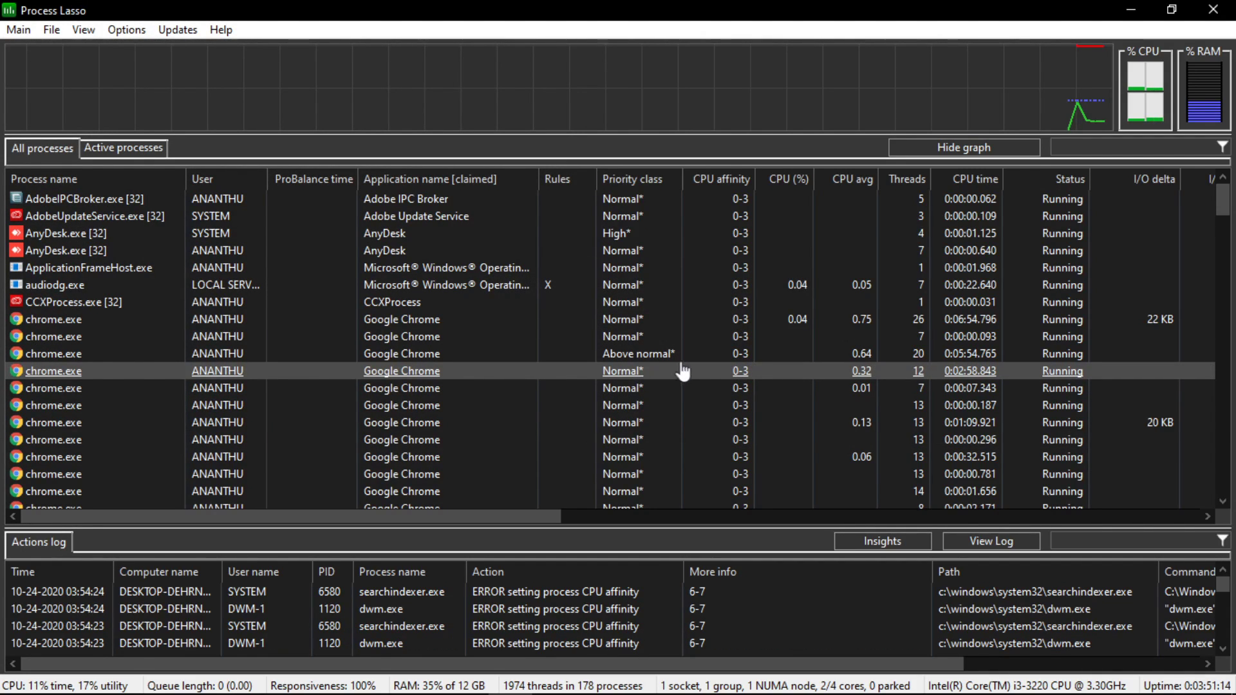
click(1213, 13)
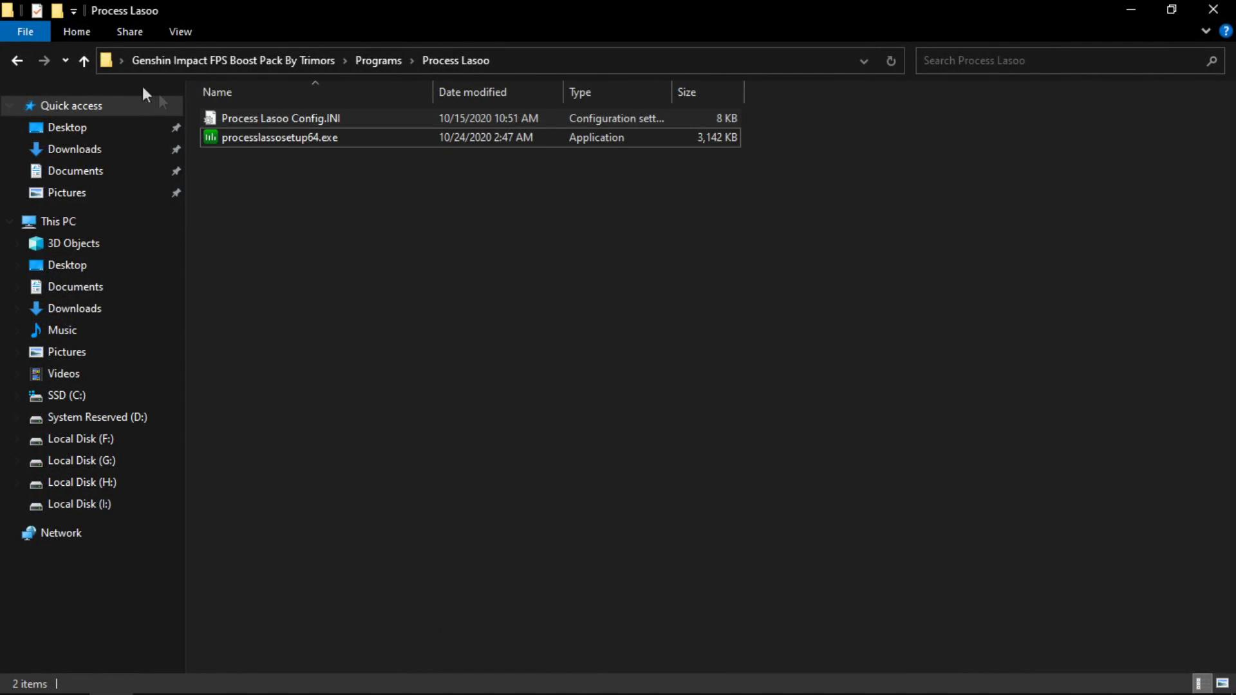
Return to the Programs folder, open the Timer Resolution folder and select TimerResolution.exe
click(18, 61)
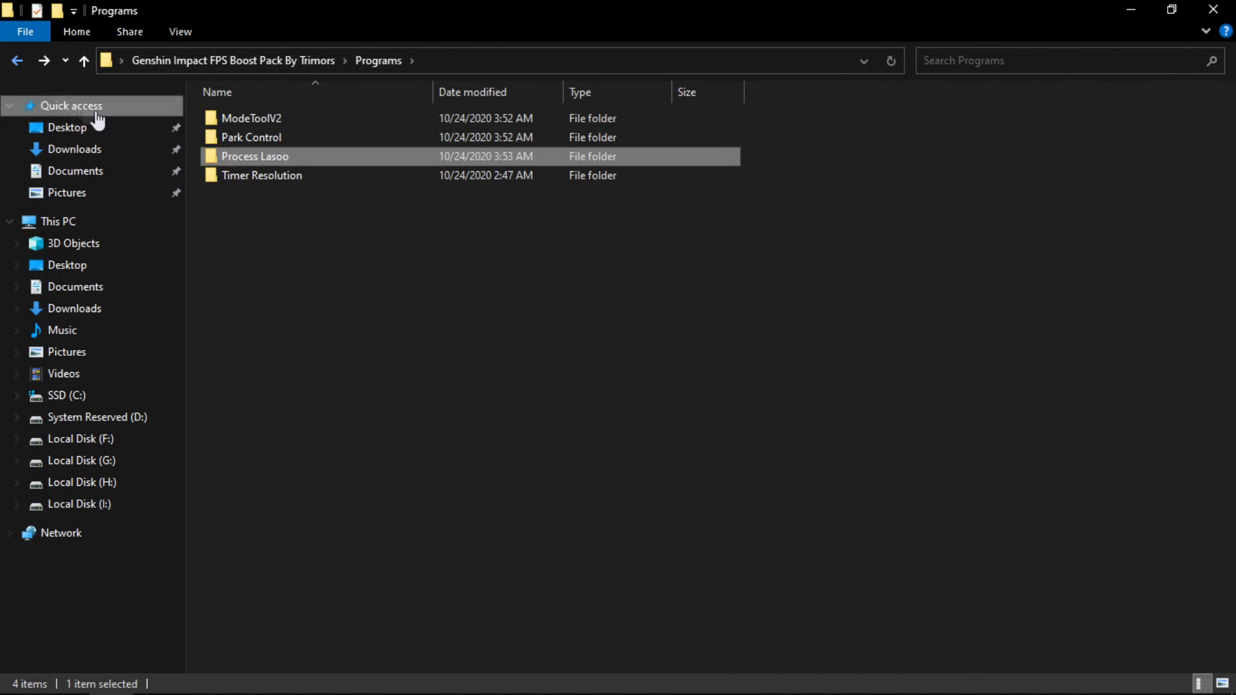
double_click(318, 179)
click(339, 122)
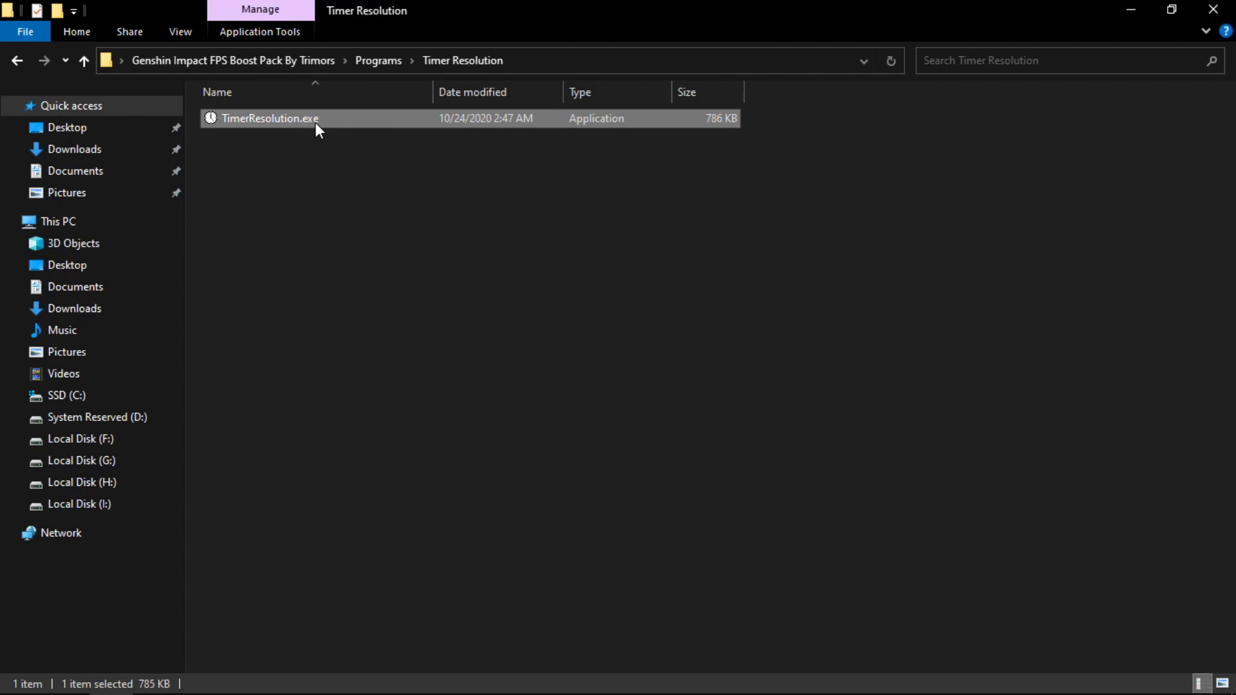
Copy TimerResolution.exe to the desktop and place it beside the boost pack folder
right_click(315, 122)
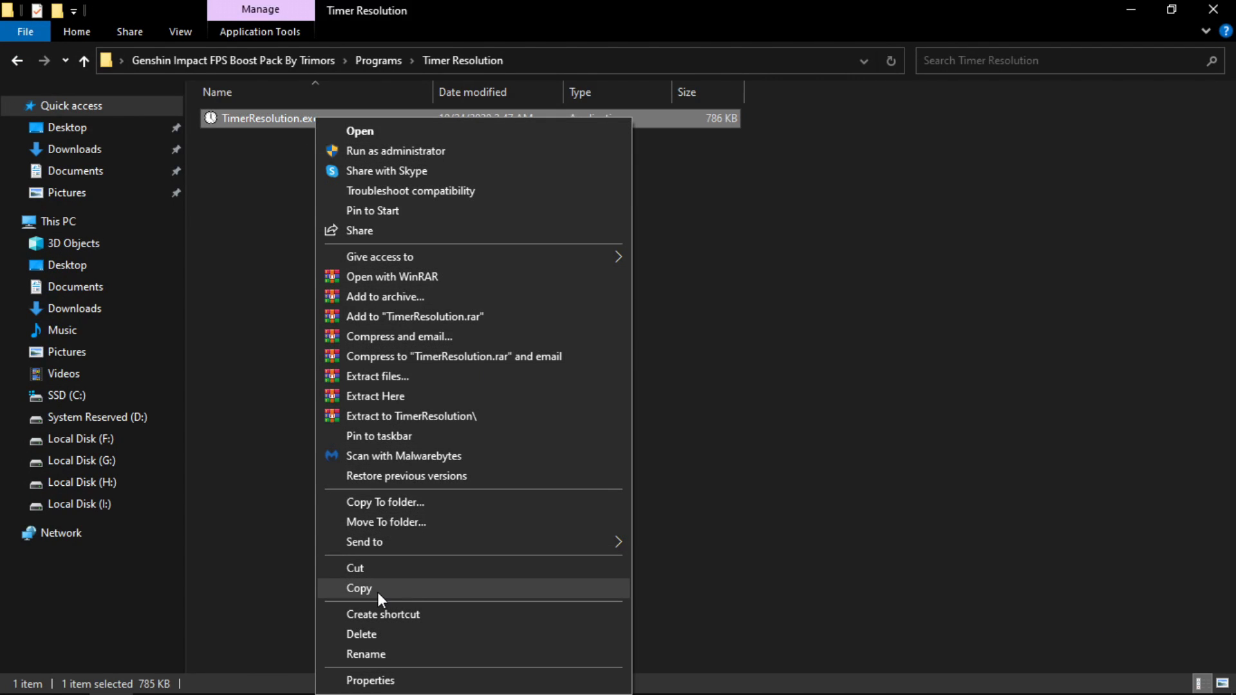
click(359, 588)
click(1131, 9)
right_click(454, 237)
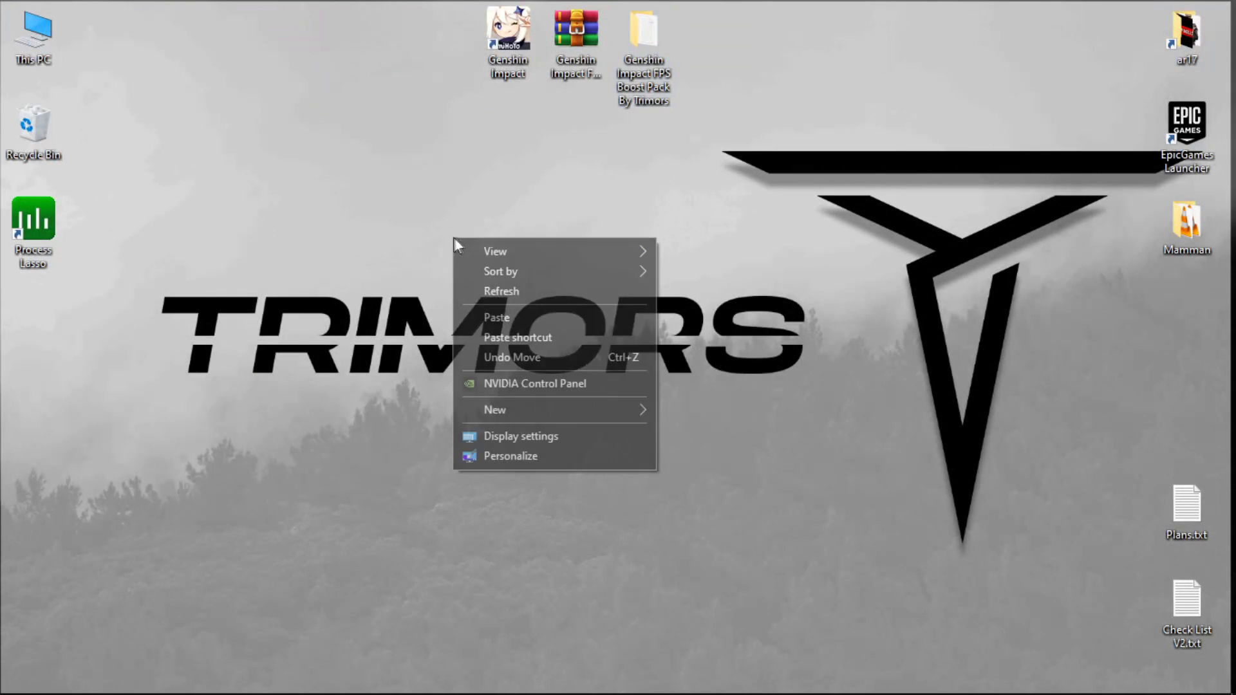
click(509, 320)
drag(454, 145, 476, 141)
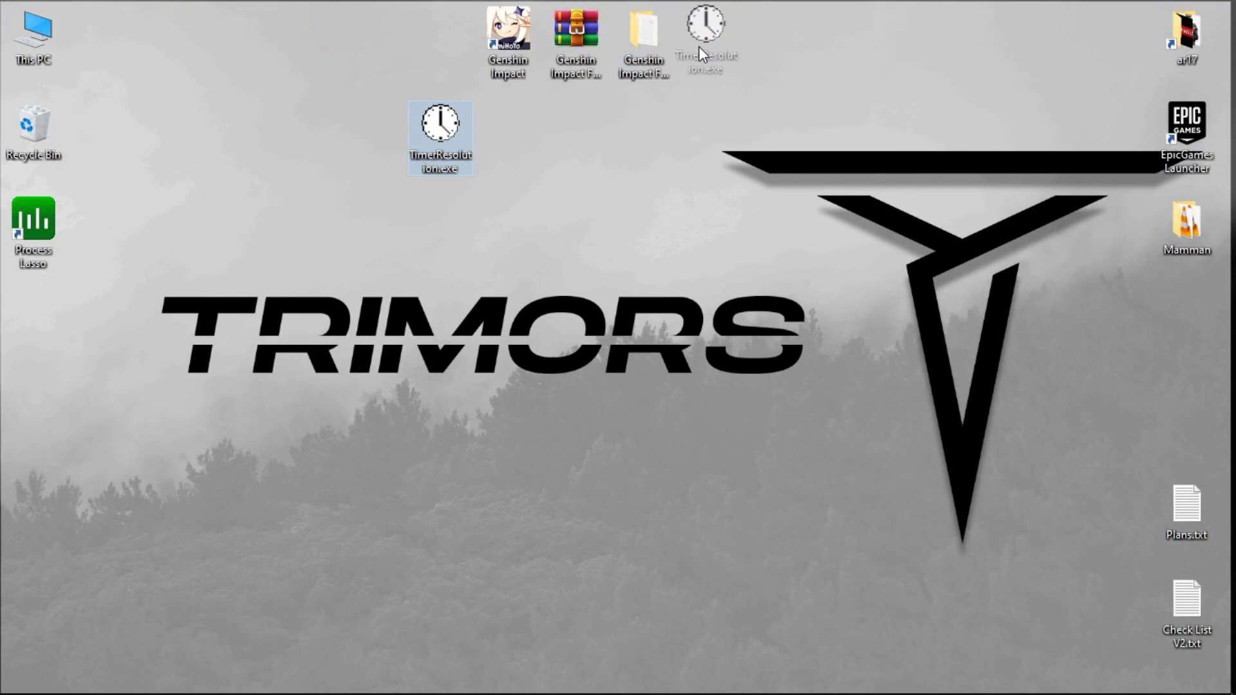
Launch TimerResolution.exe from the desktop, set the timer to its maximum resolution and close the window
double_click(712, 56)
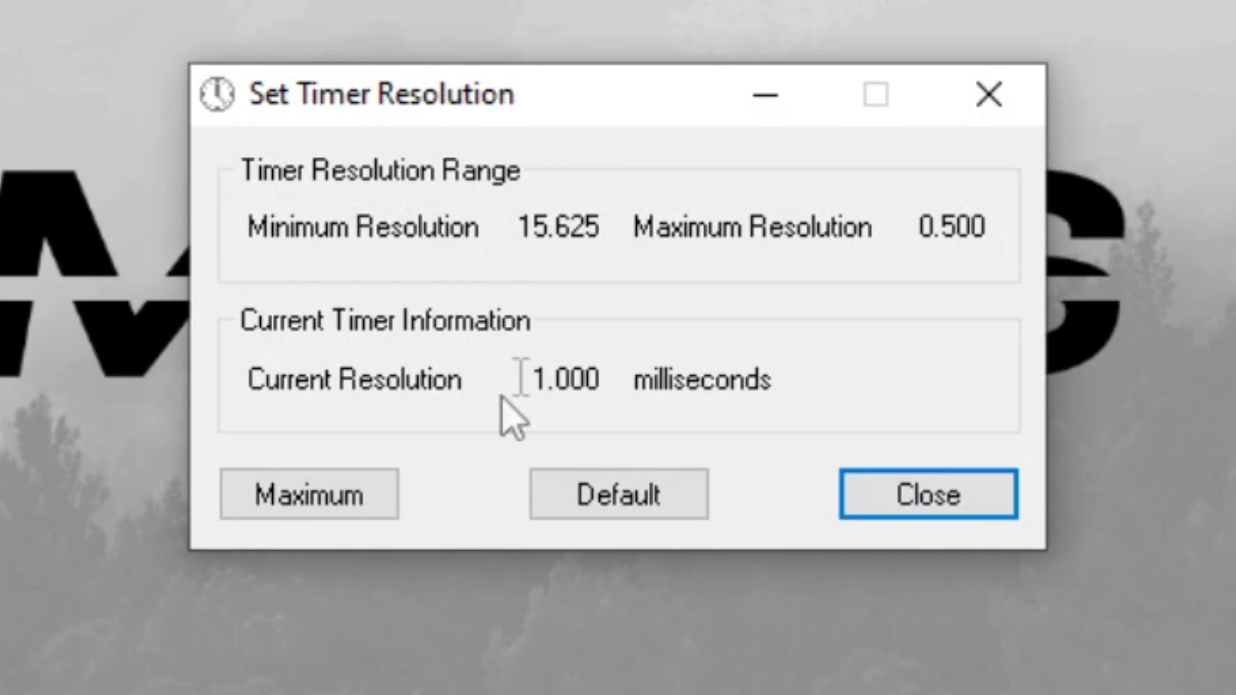
click(332, 513)
double_click(605, 372)
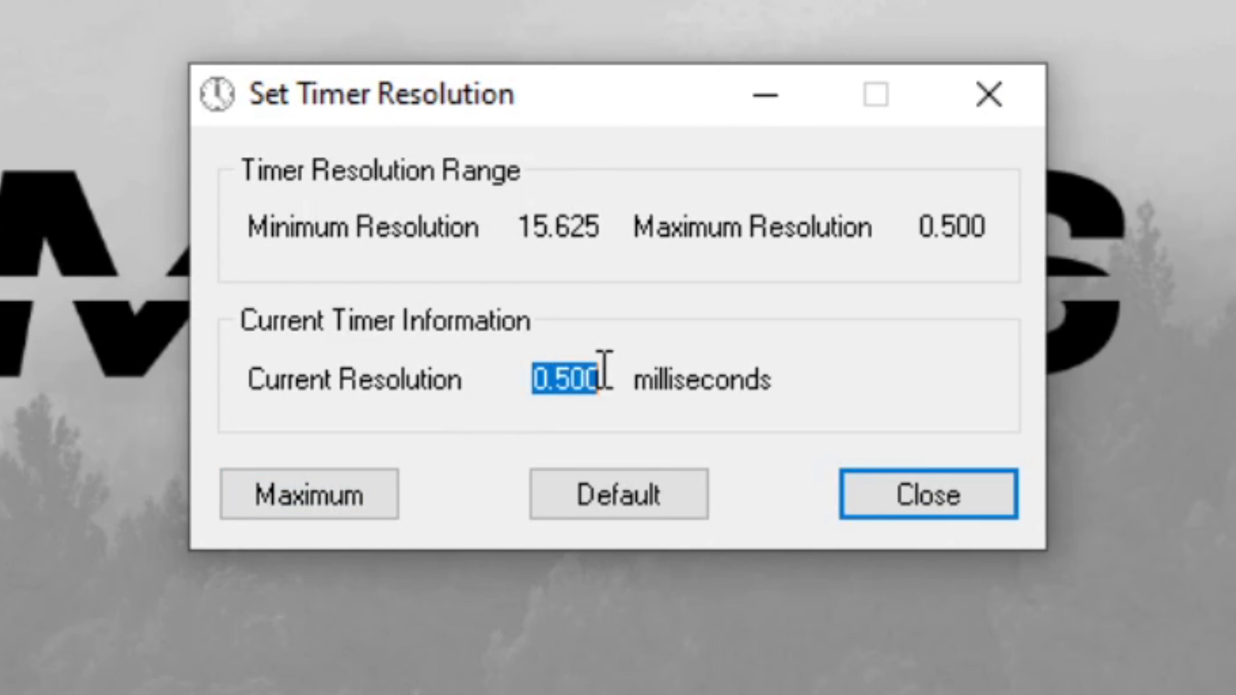
click(340, 495)
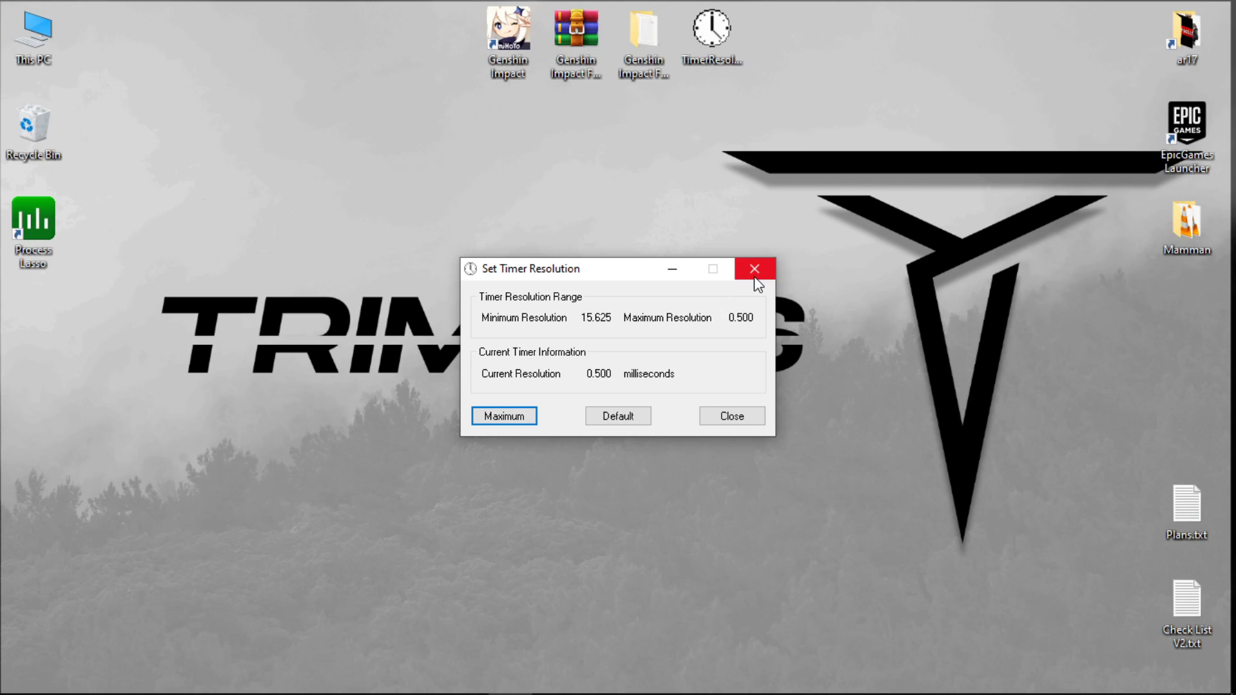
click(754, 268)
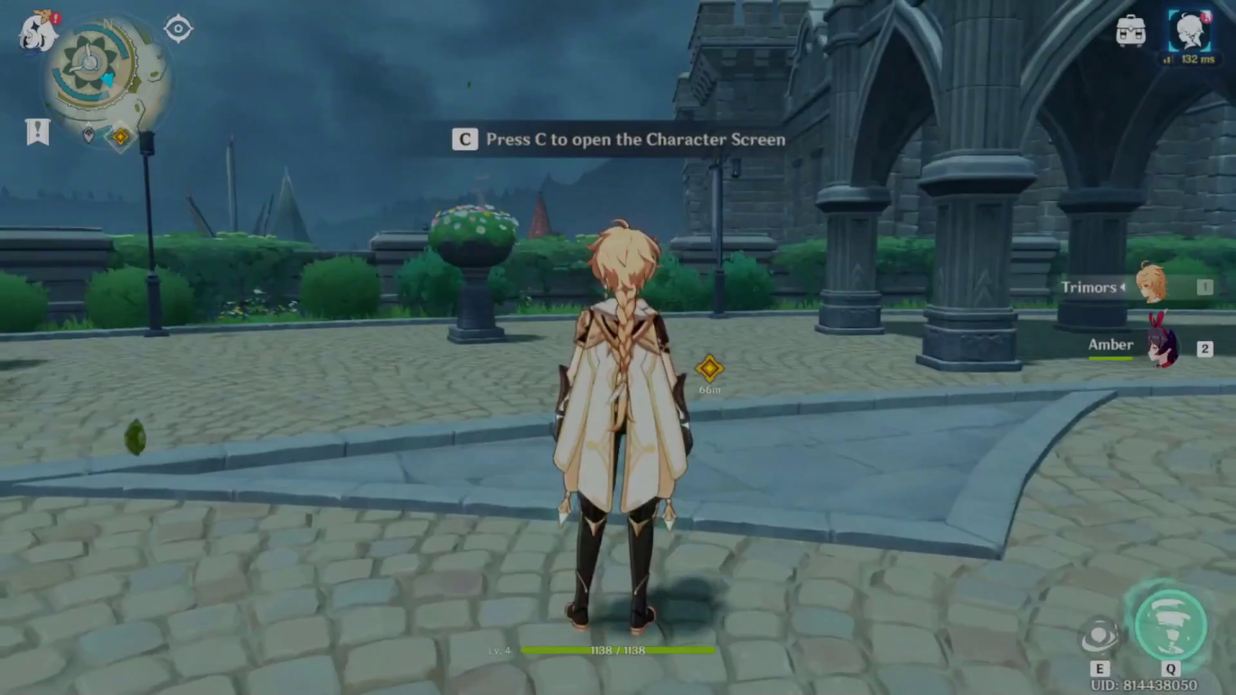
Open Genshin Impact's graphics settings and choose Low (Default) as the Graphics Quality
key(2)
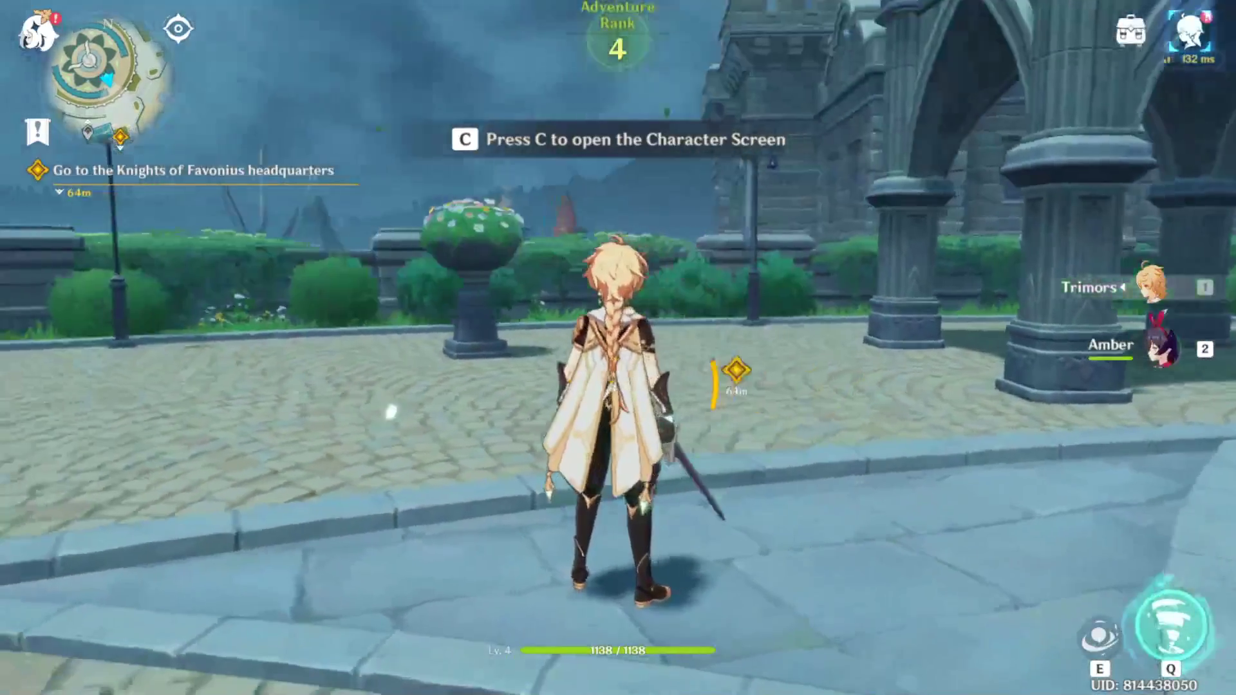
key(Escape)
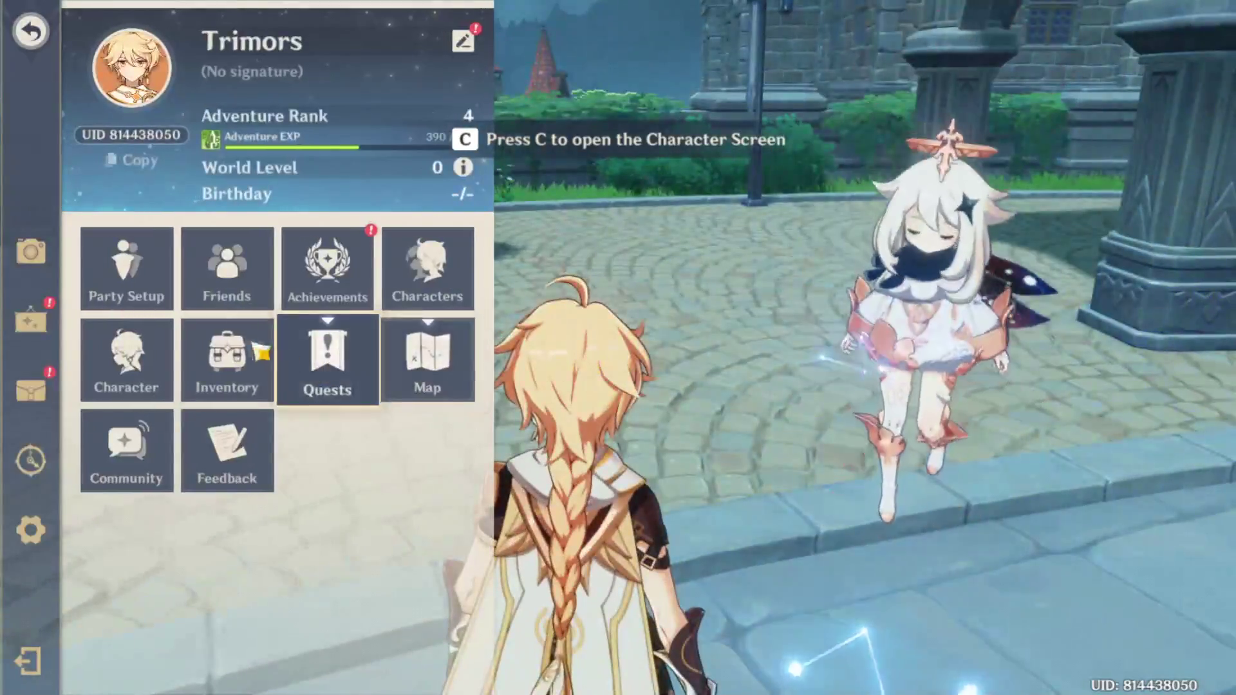
click(36, 536)
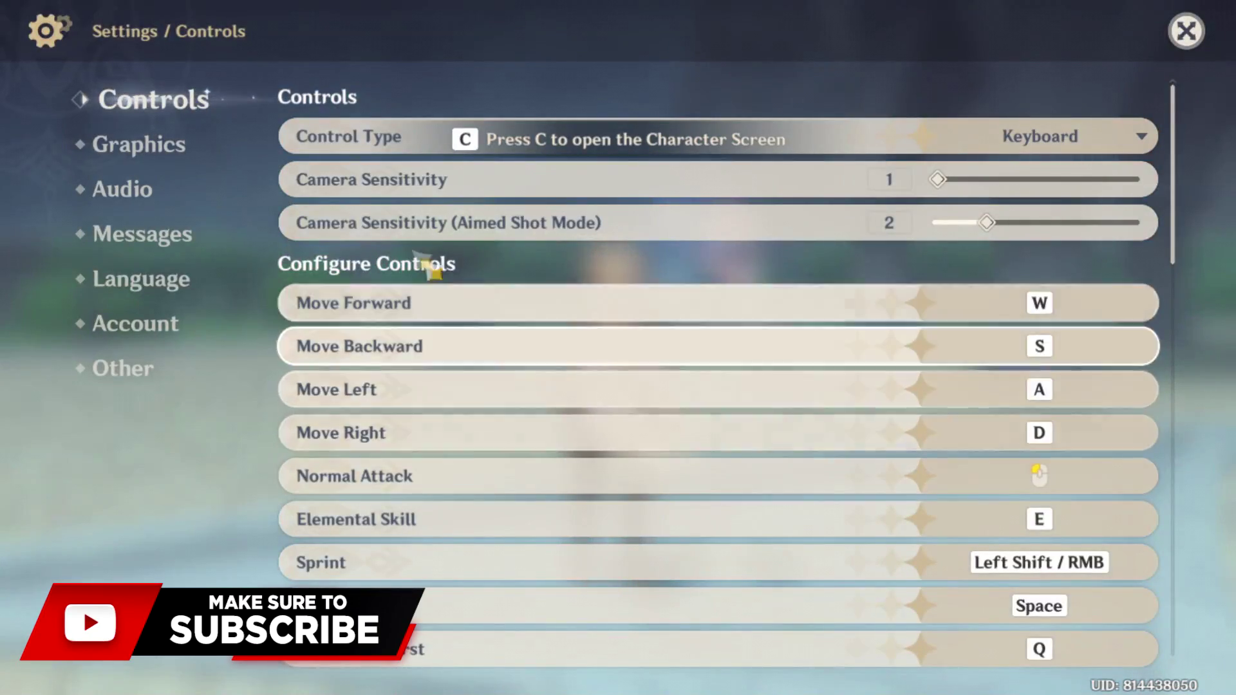
click(149, 161)
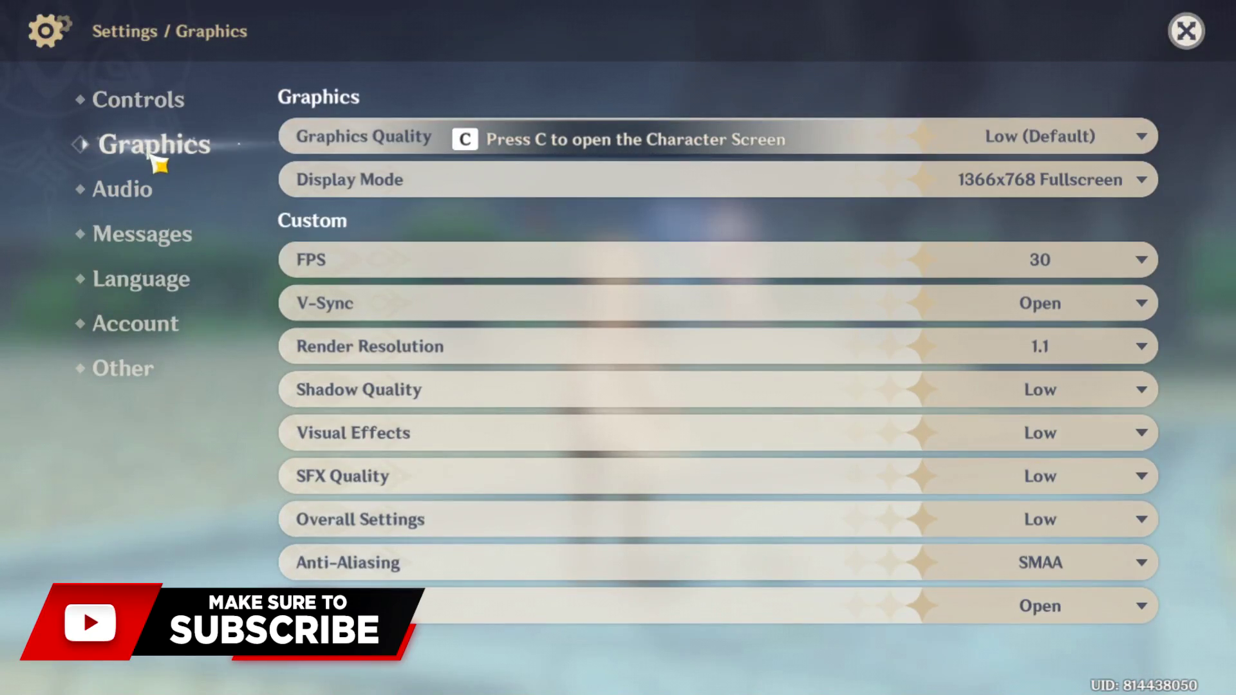
click(1110, 139)
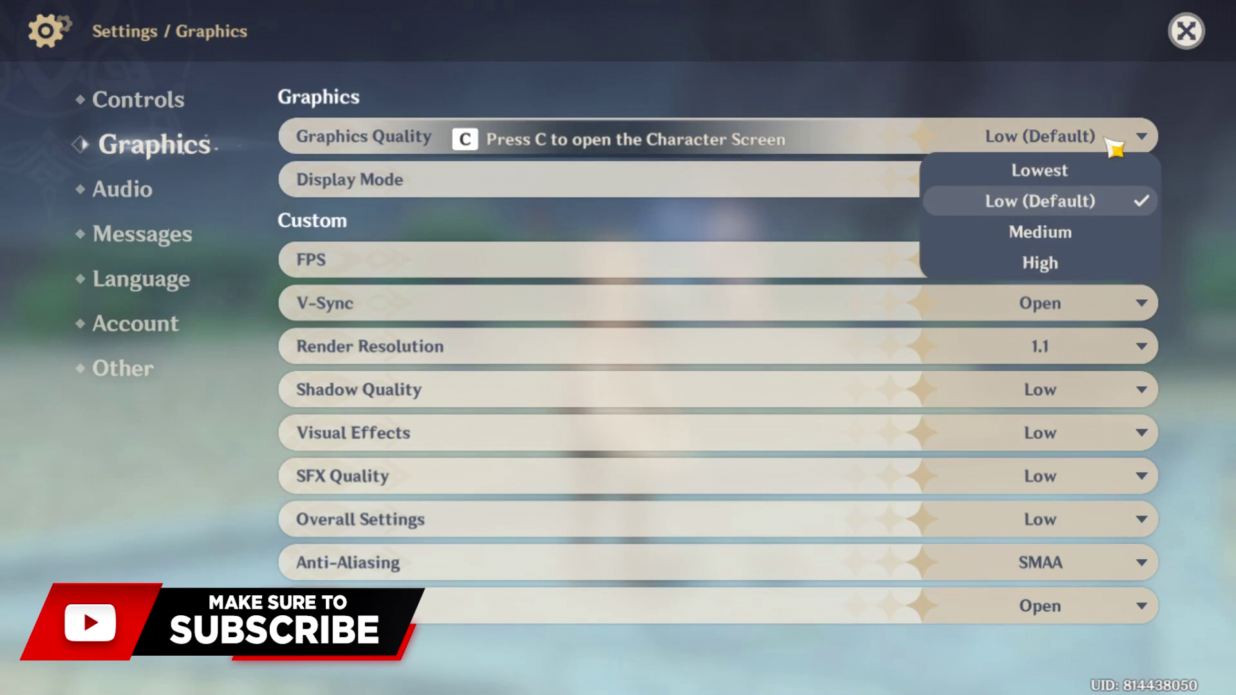
click(1078, 205)
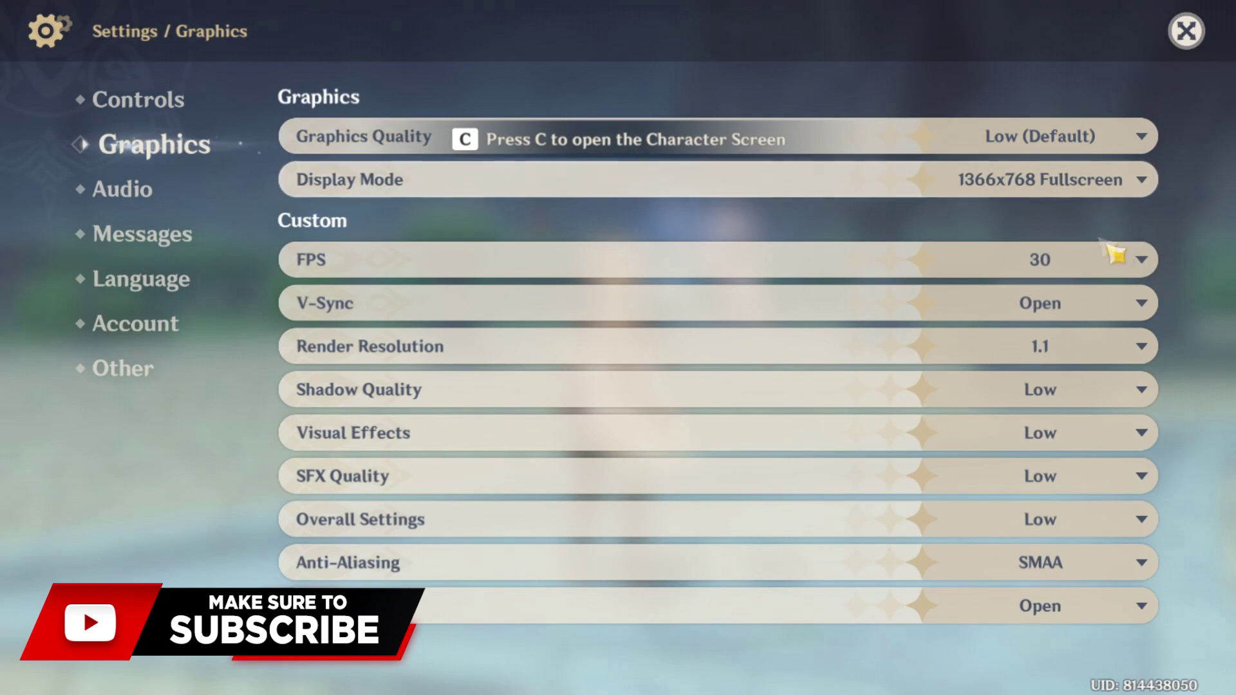
Set the game's FPS limit to 60 and V-Sync to Close
click(1097, 267)
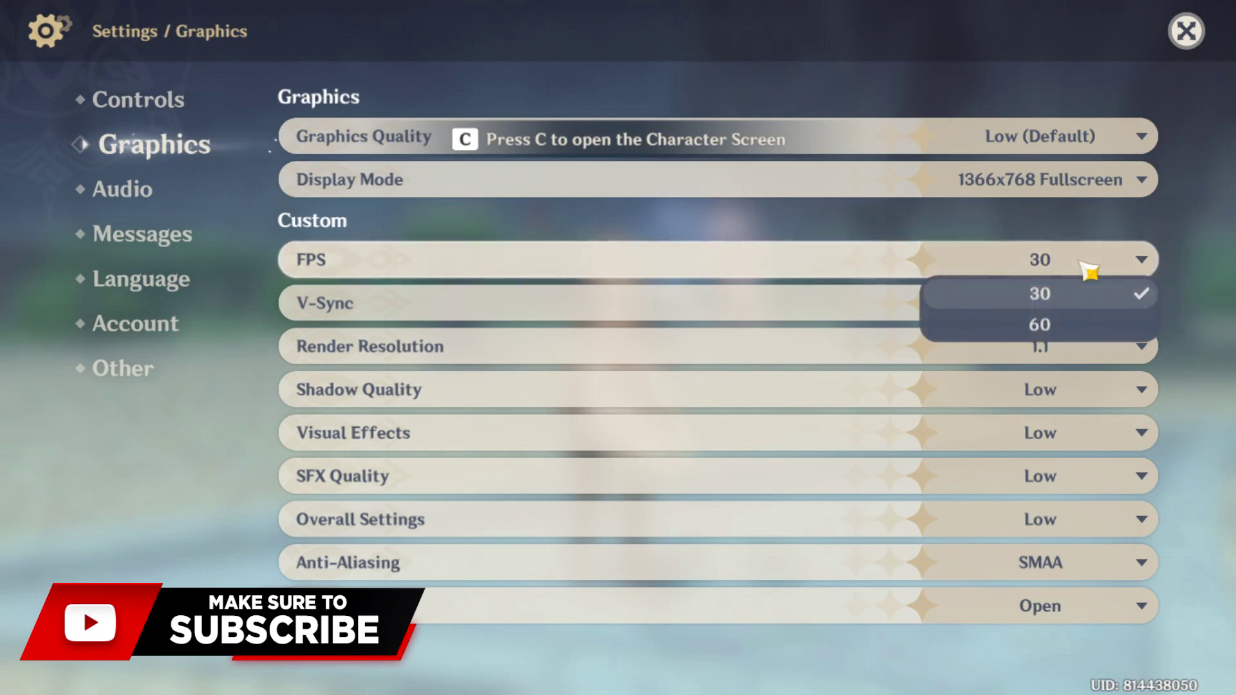
click(1058, 329)
click(1058, 313)
click(1065, 338)
click(1061, 319)
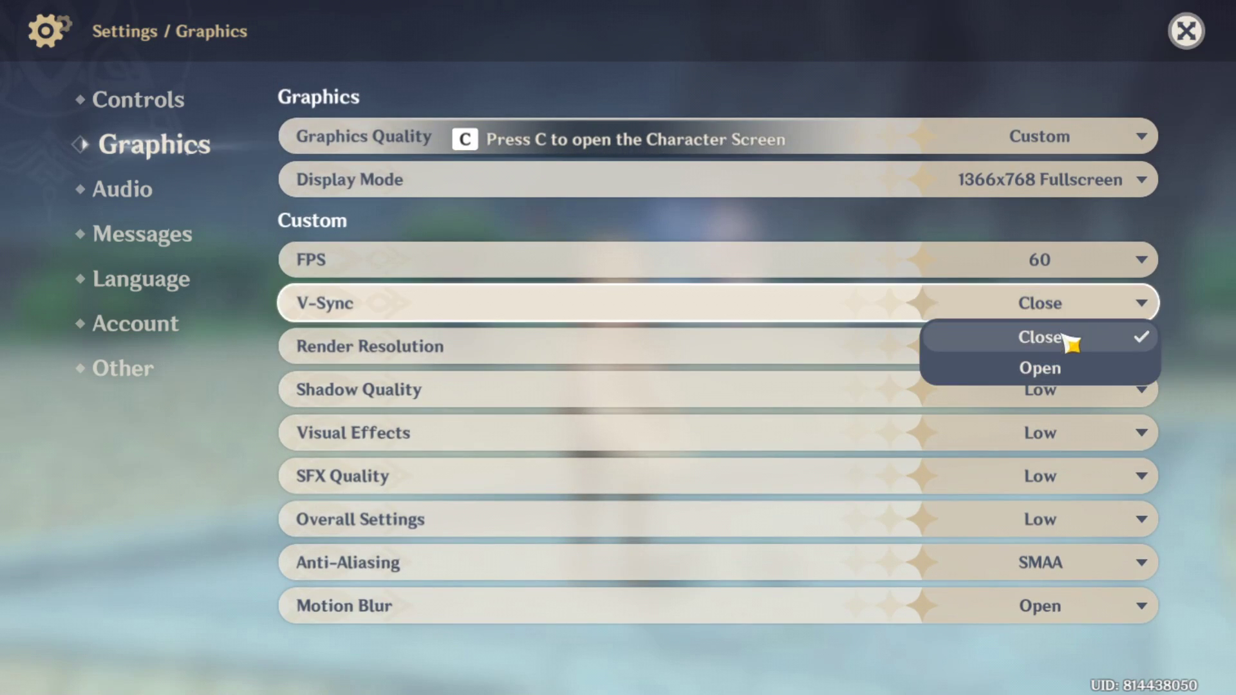
Set Render Resolution to 0.8 and choose Low for Shadow Quality
click(1120, 345)
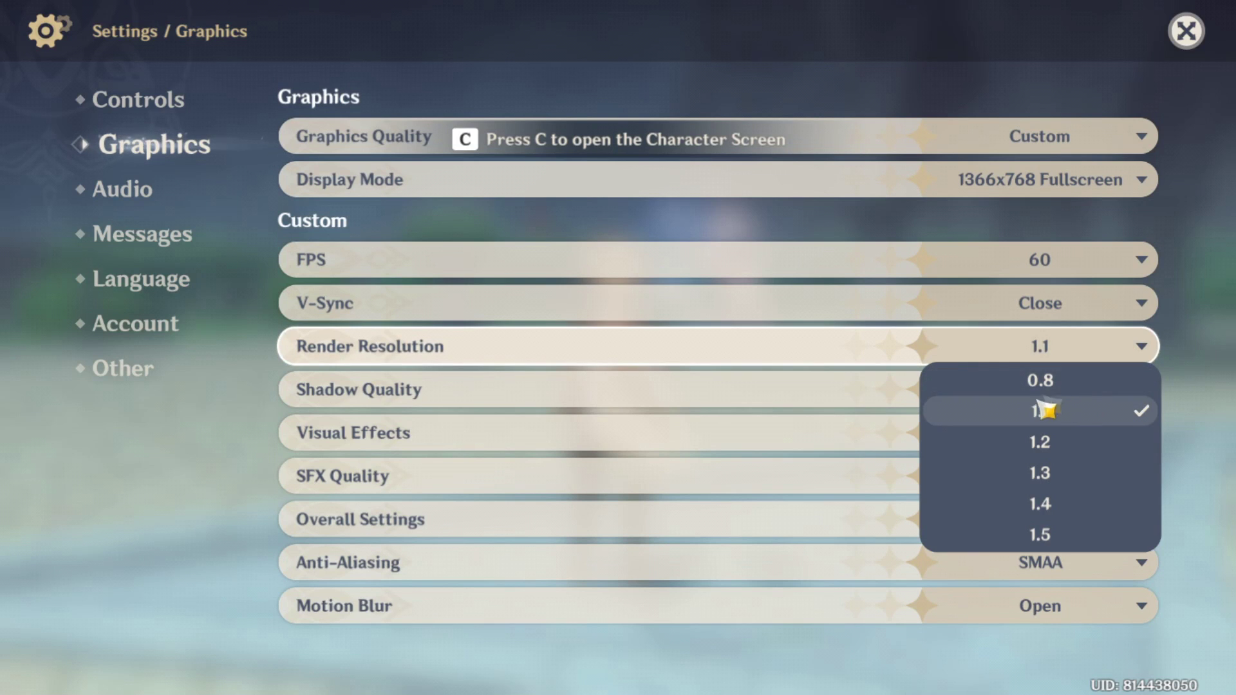
click(1070, 385)
click(1070, 391)
click(1060, 426)
Choose Low for both Visual Effects and SFX Quality
click(1061, 439)
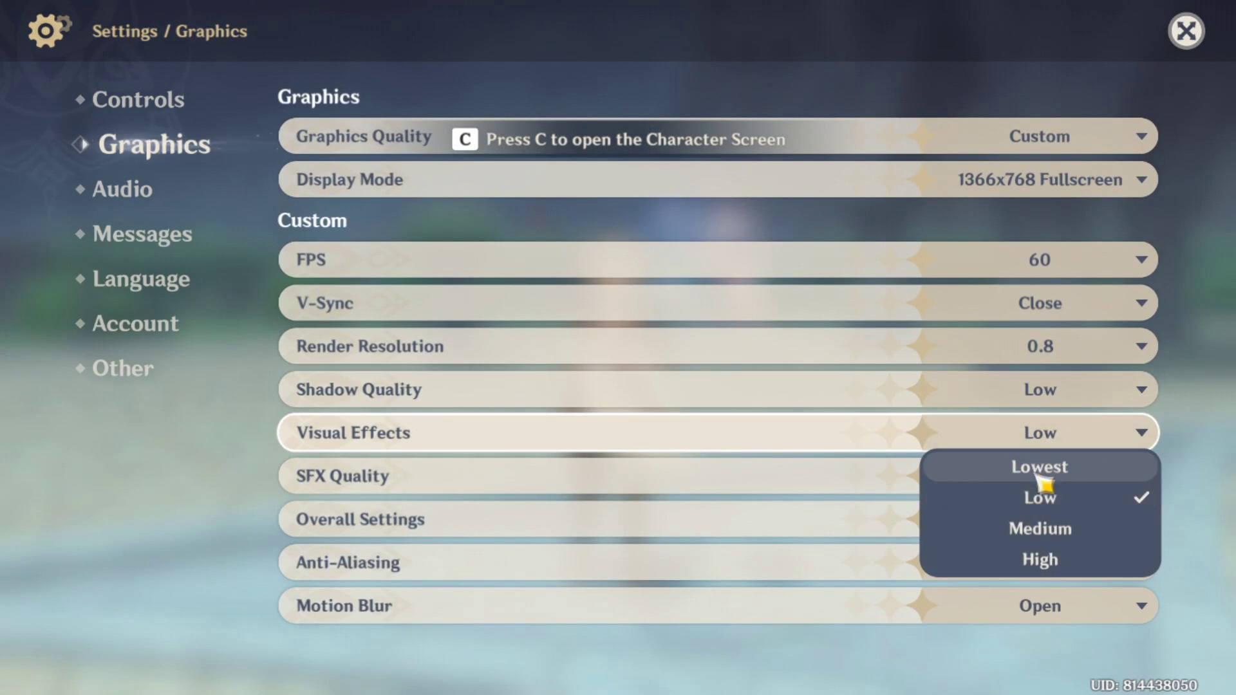
click(1046, 500)
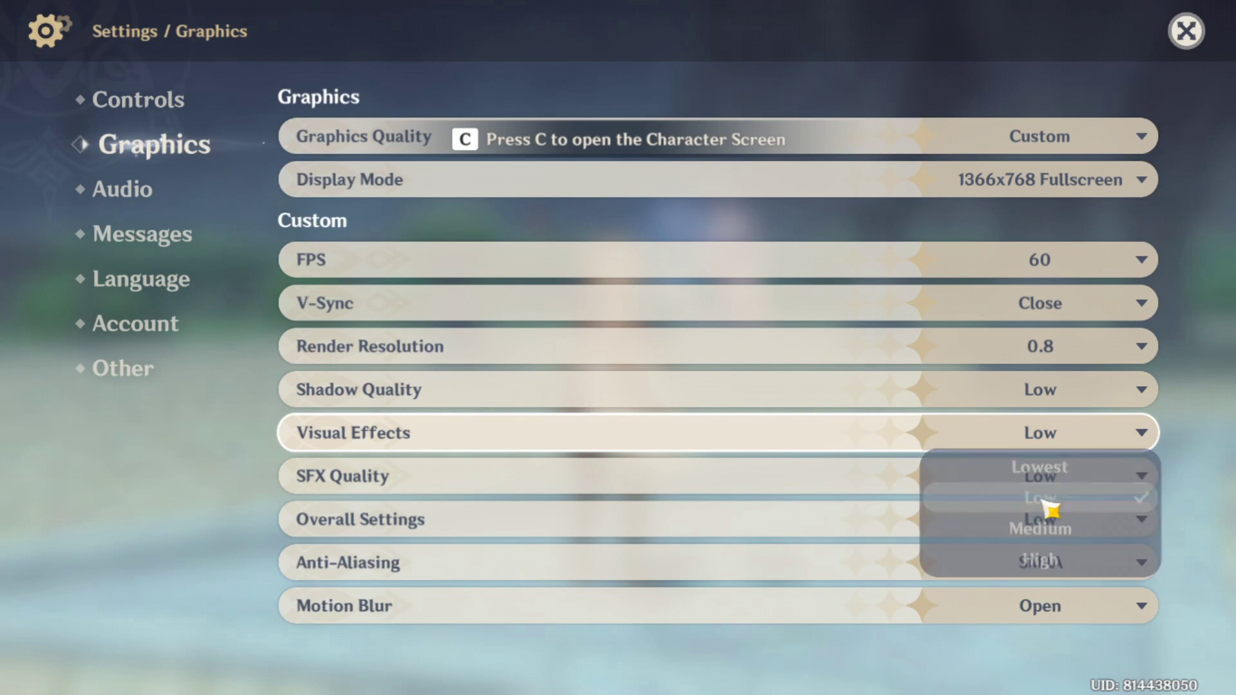
click(1087, 481)
click(1054, 512)
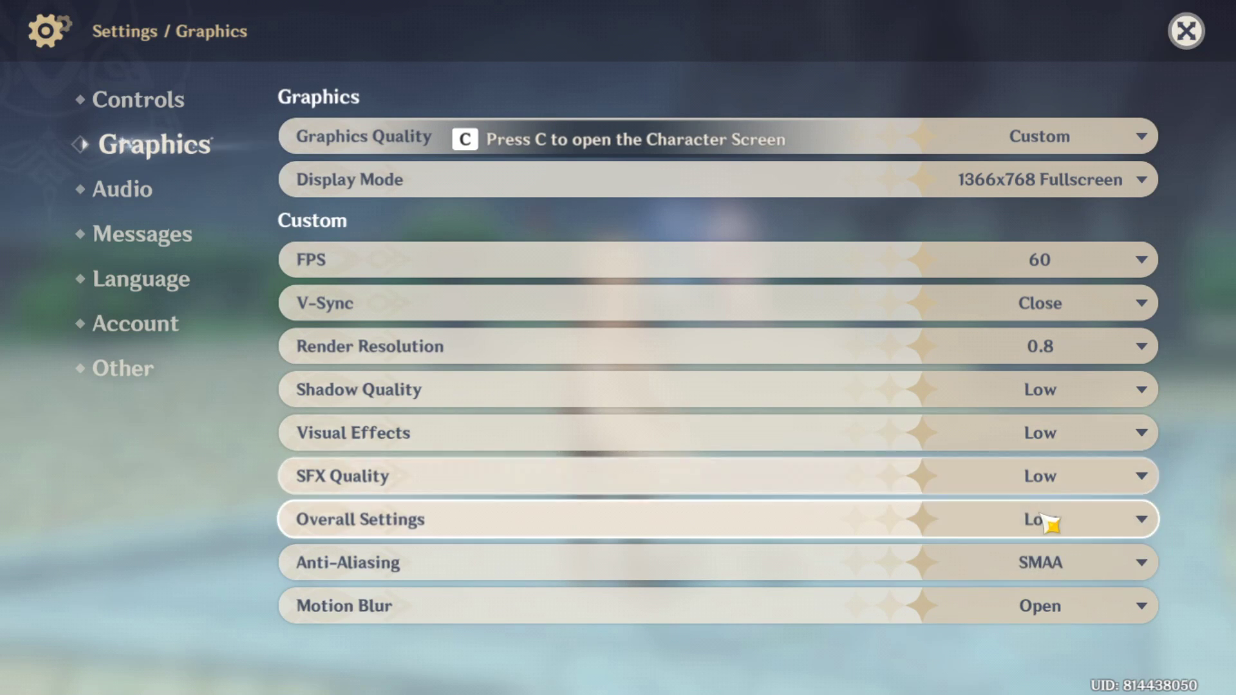
Set Overall Settings to Lowest and Anti-Aliasing to None
click(1062, 522)
click(1068, 553)
click(1146, 565)
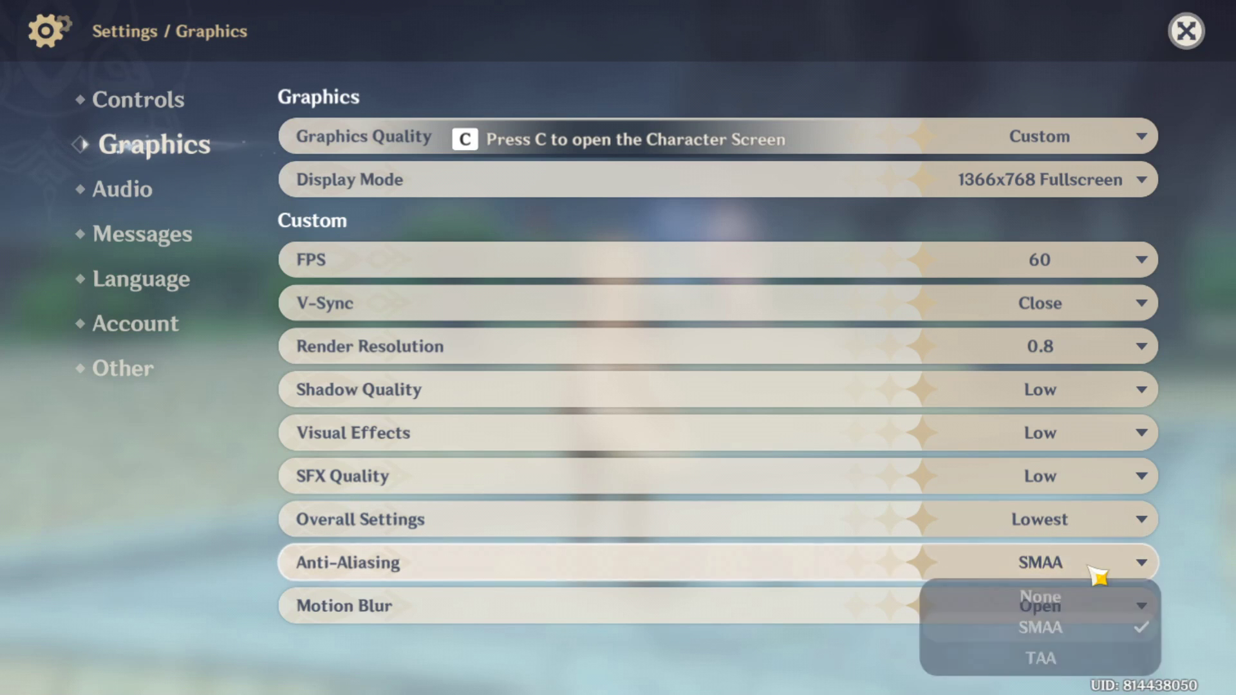
click(1050, 605)
Set Motion Blur to Close and leave the game's settings
click(1076, 611)
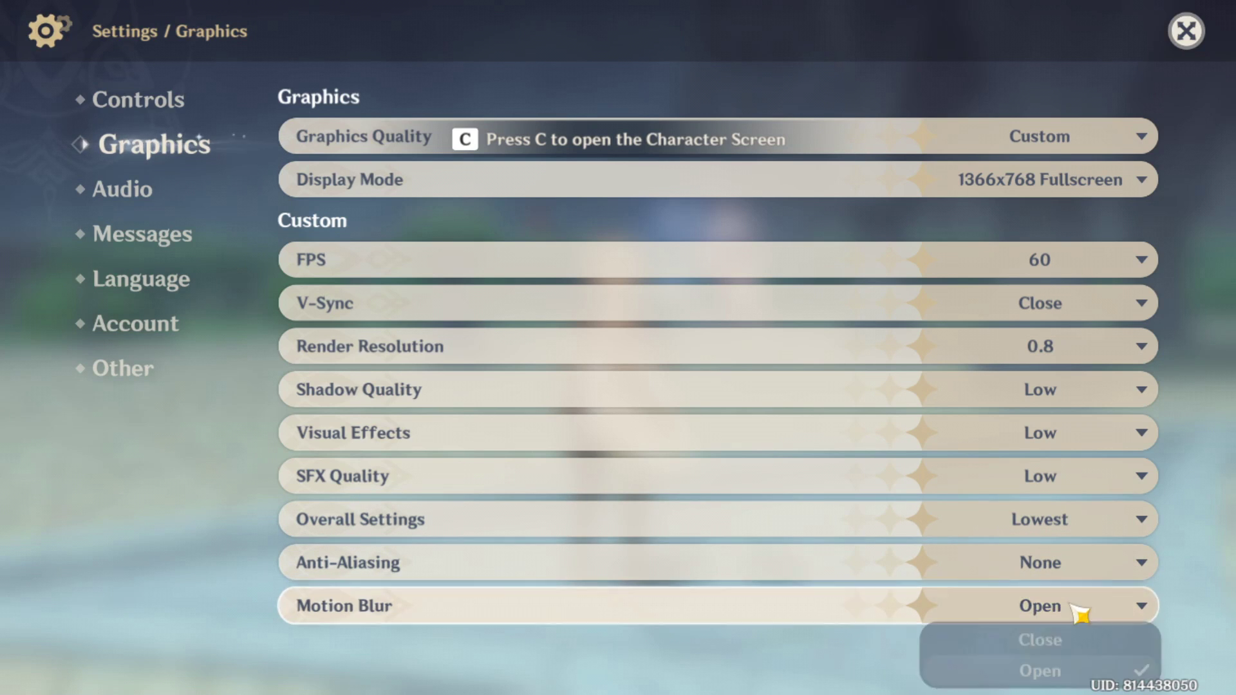
click(1040, 637)
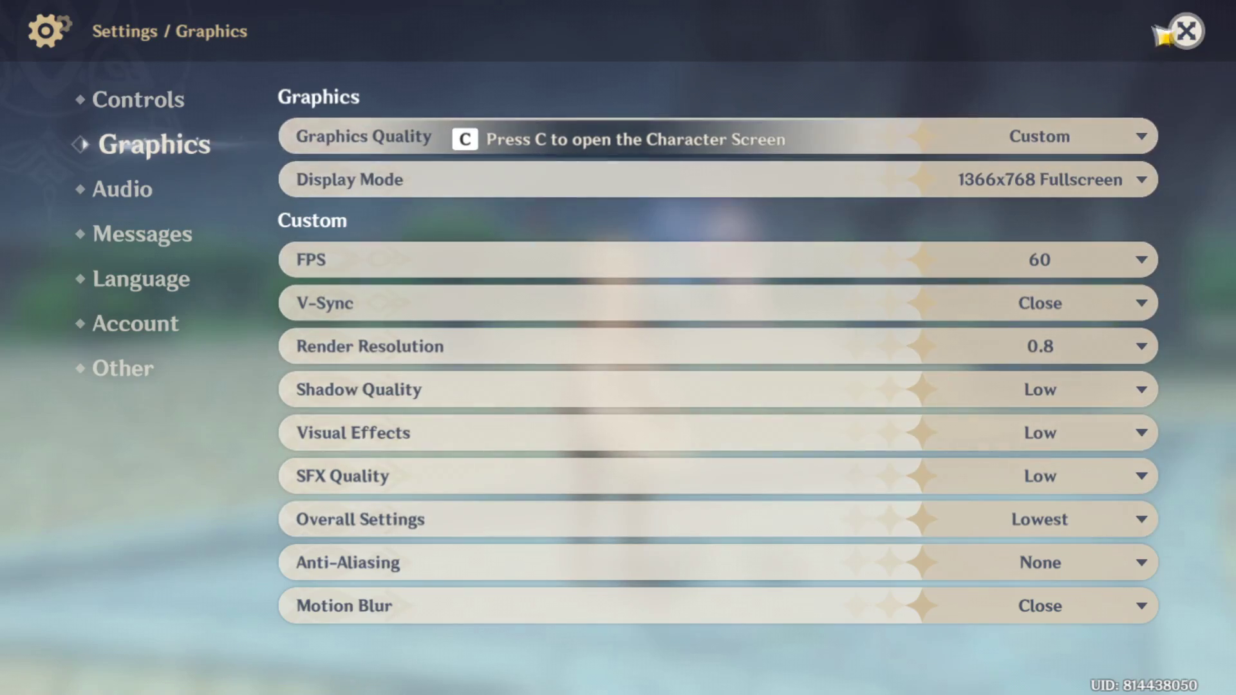
click(1186, 31)
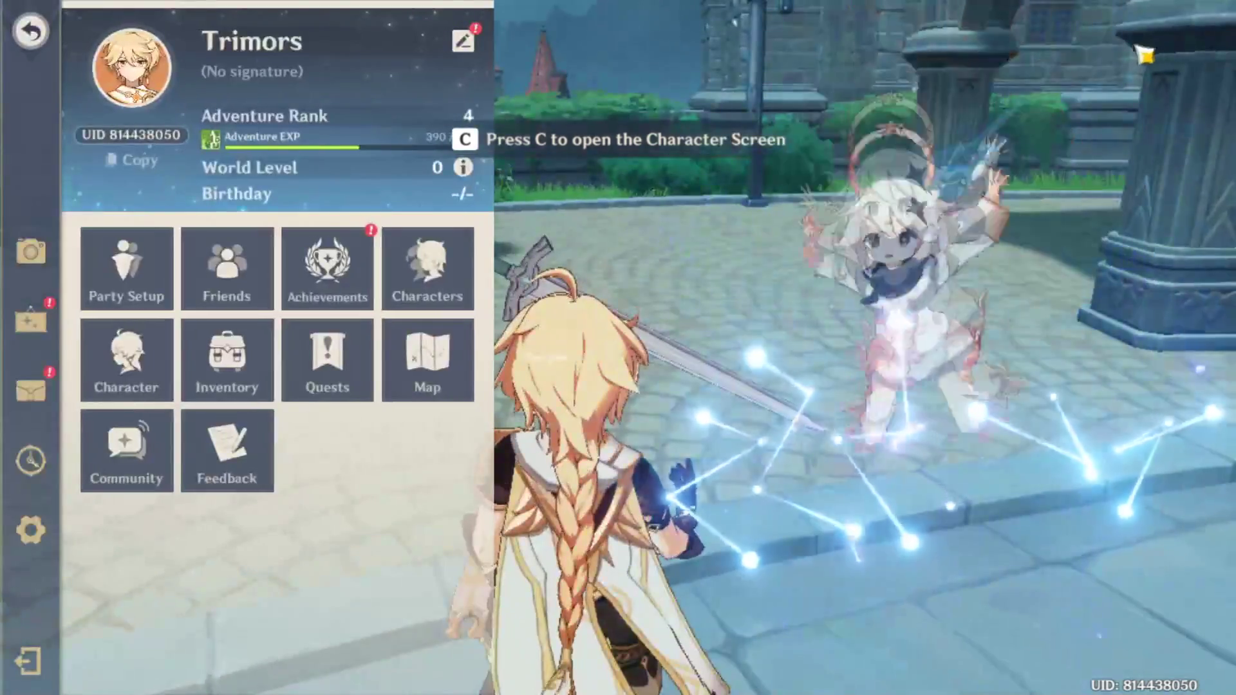
click(1135, 59)
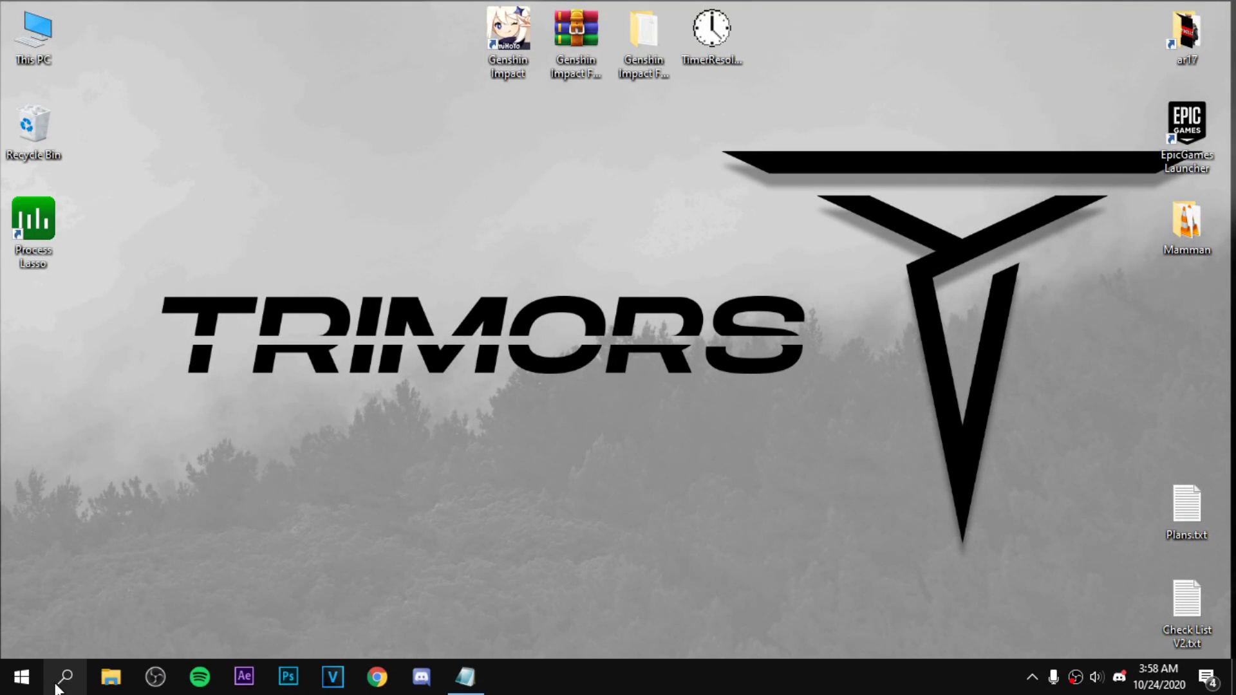
Search Windows for "game bar", open the Enable Xbox Game Bar setting and leave Xbox Game Bar switched off
click(59, 679)
text(game bar)
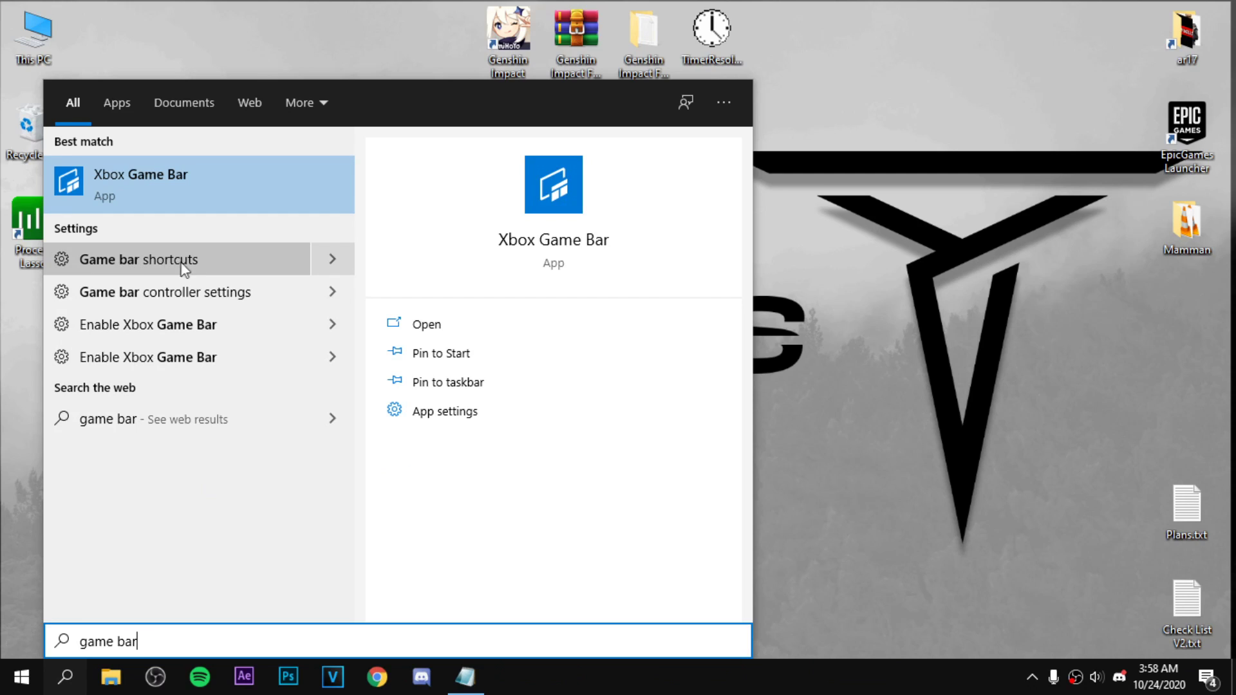
click(139, 323)
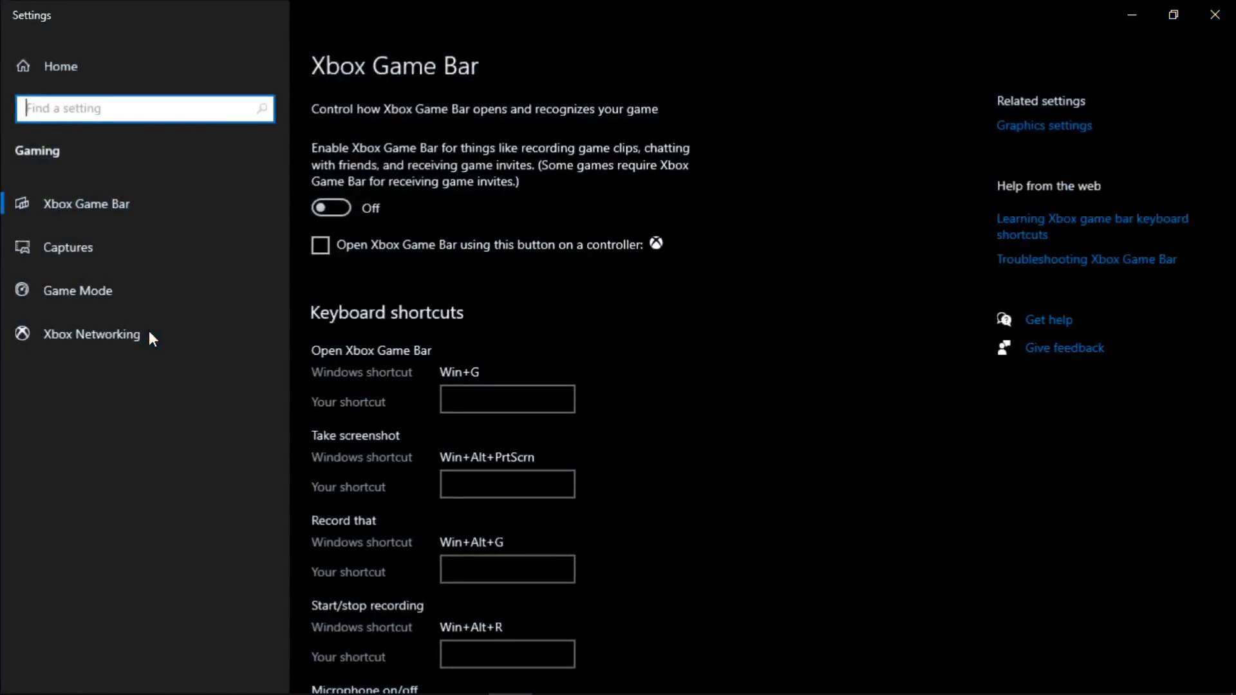
click(329, 205)
click(341, 206)
click(328, 209)
click(333, 209)
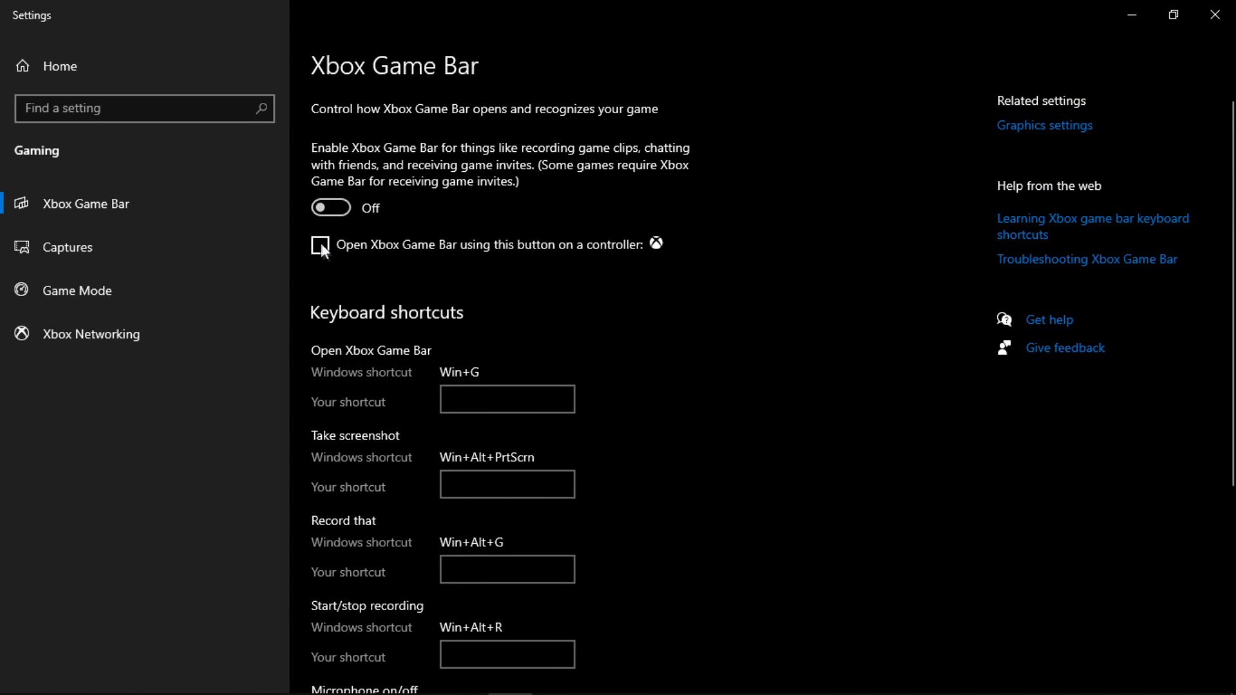
Make sure Game Mode is switched on in the Windows gaming settings, then close Settings
click(91, 292)
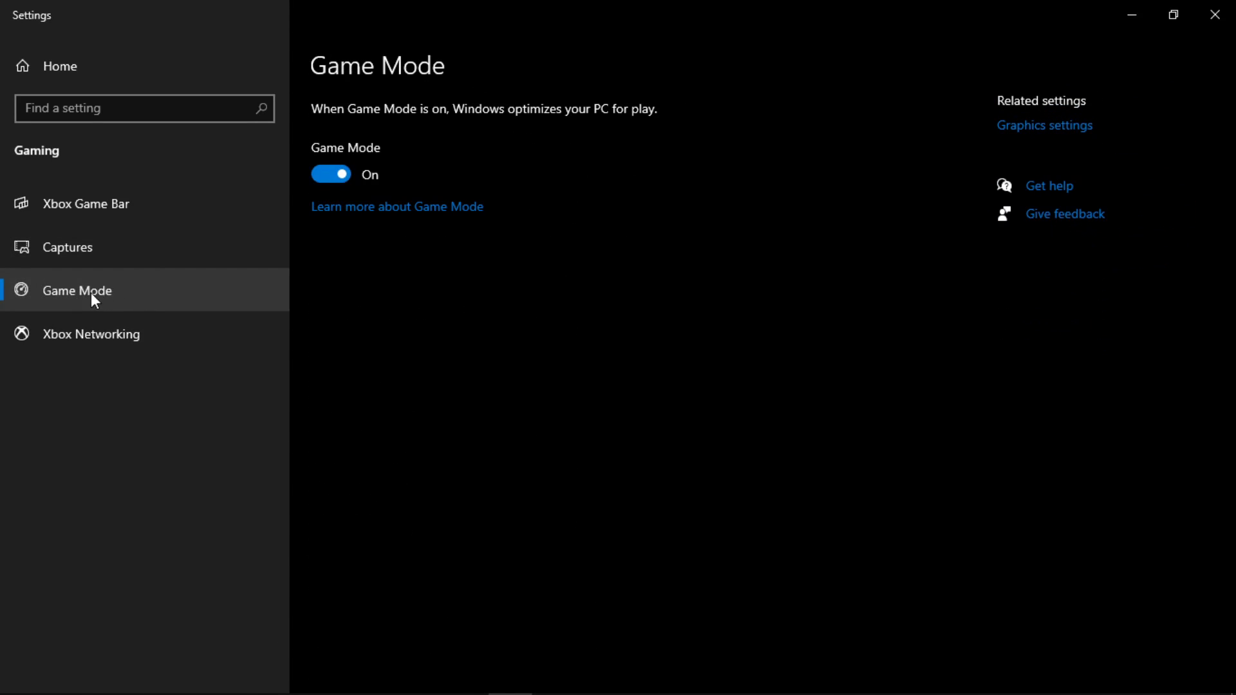
click(330, 169)
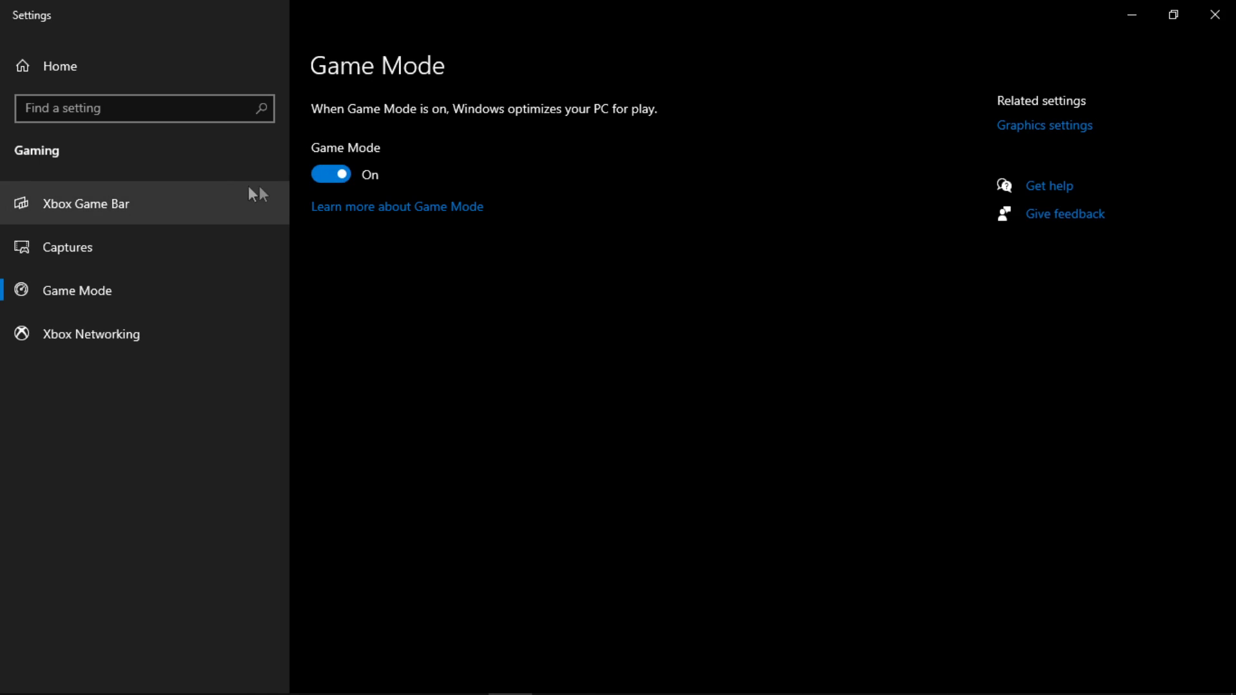
click(1215, 14)
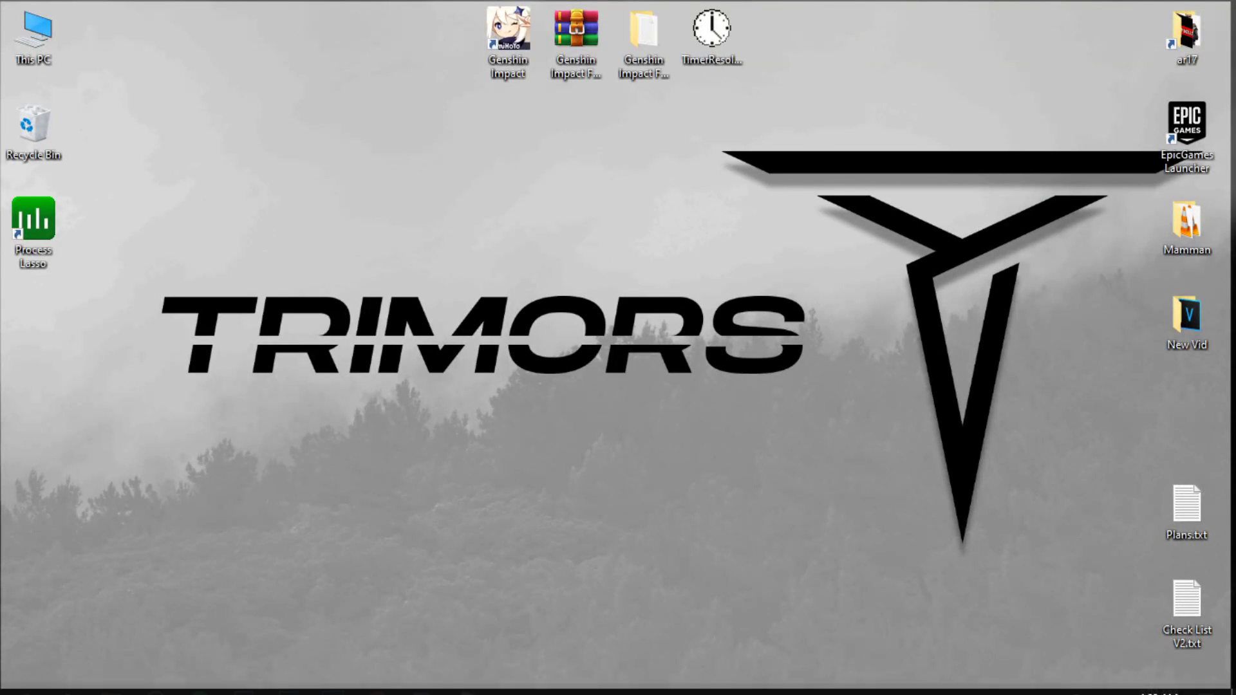
Search Windows for the Run app and use it to open the temp folder
click(64, 677)
text(run)
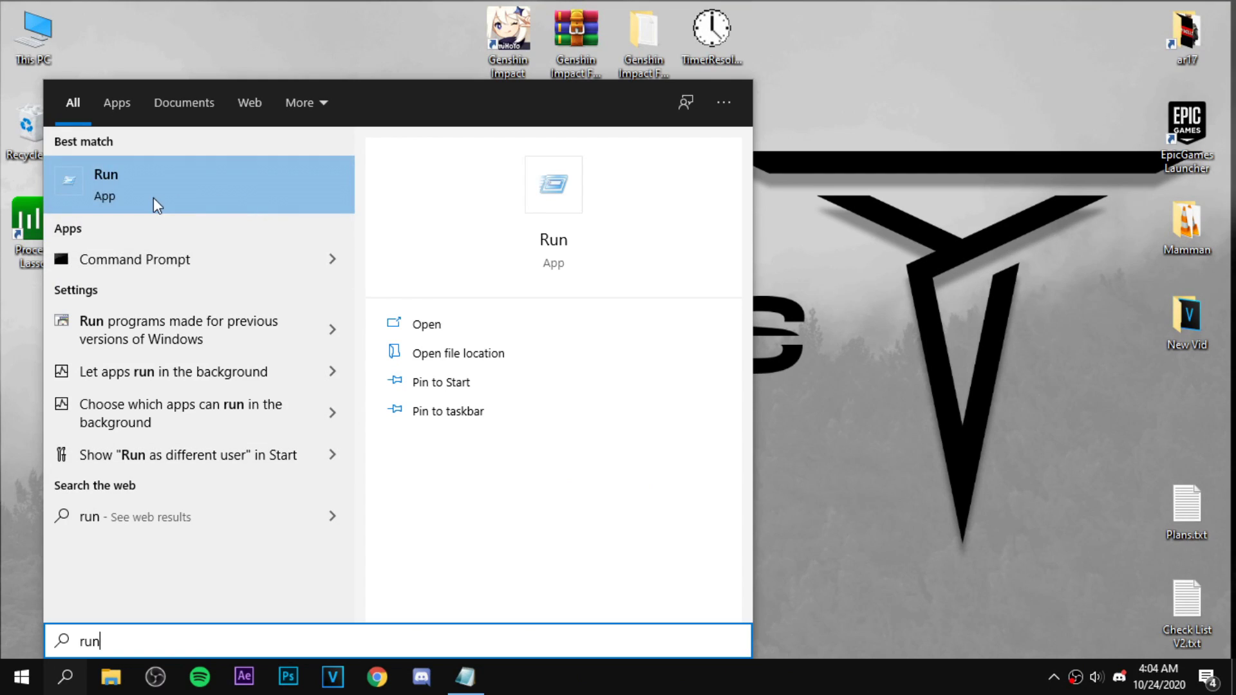
click(153, 199)
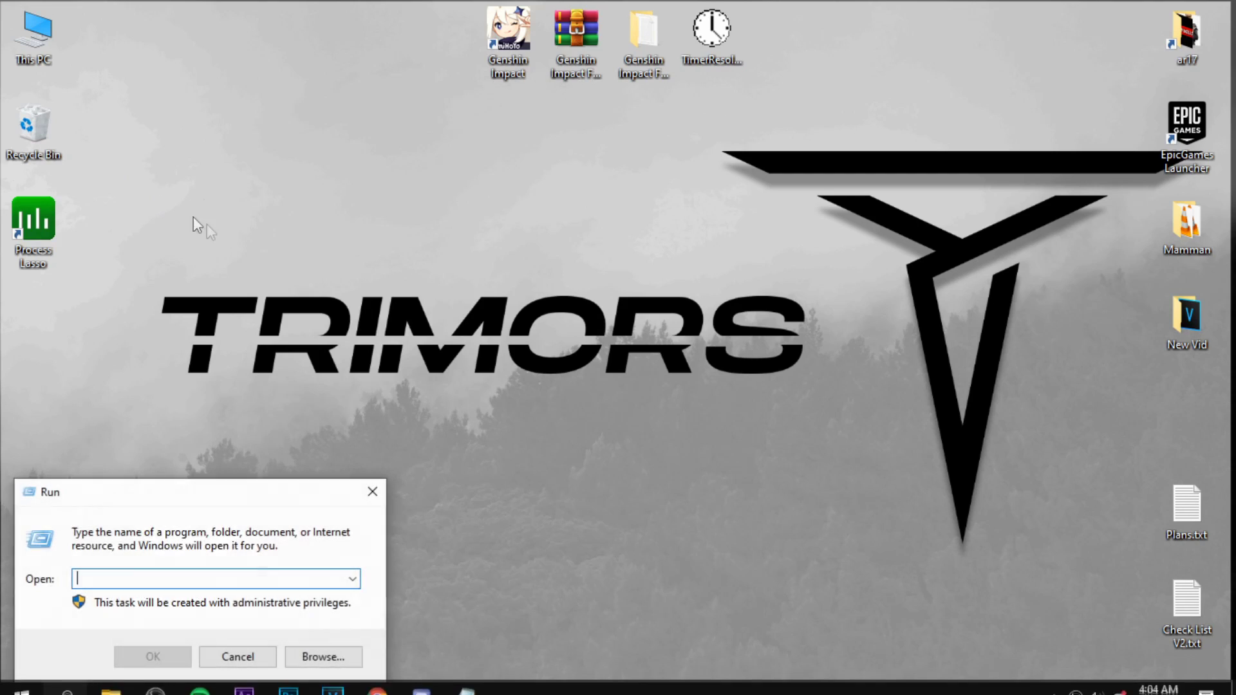
text(temp)
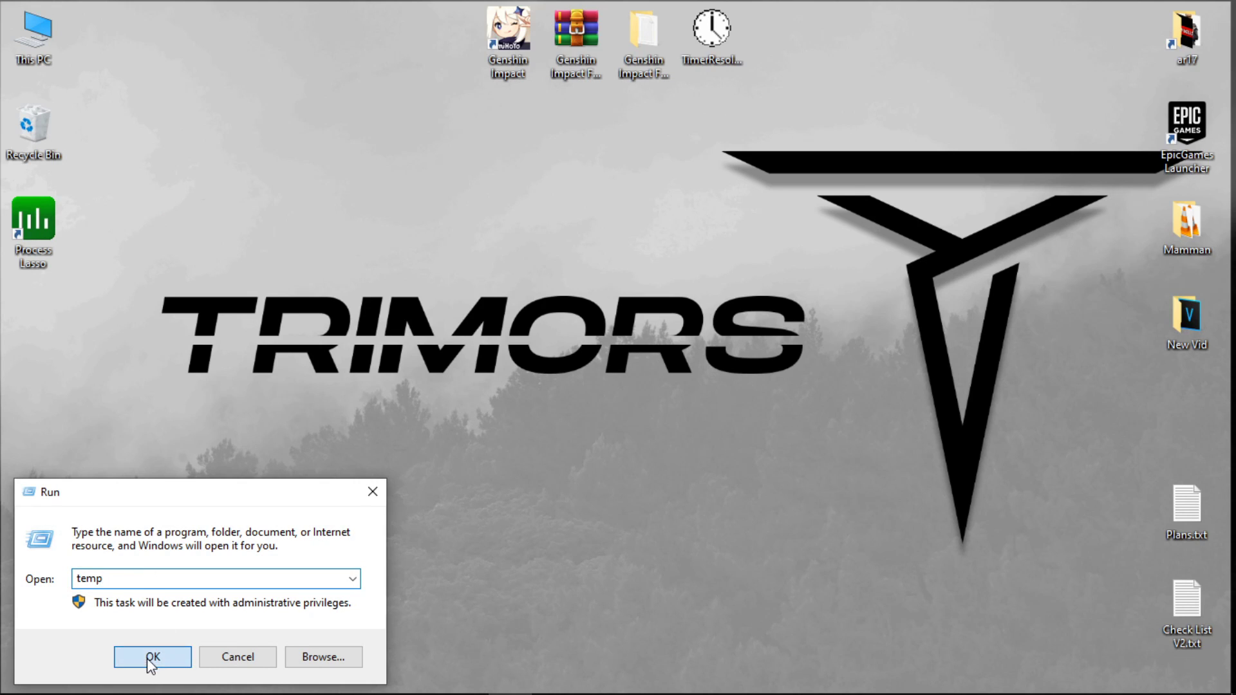
click(152, 657)
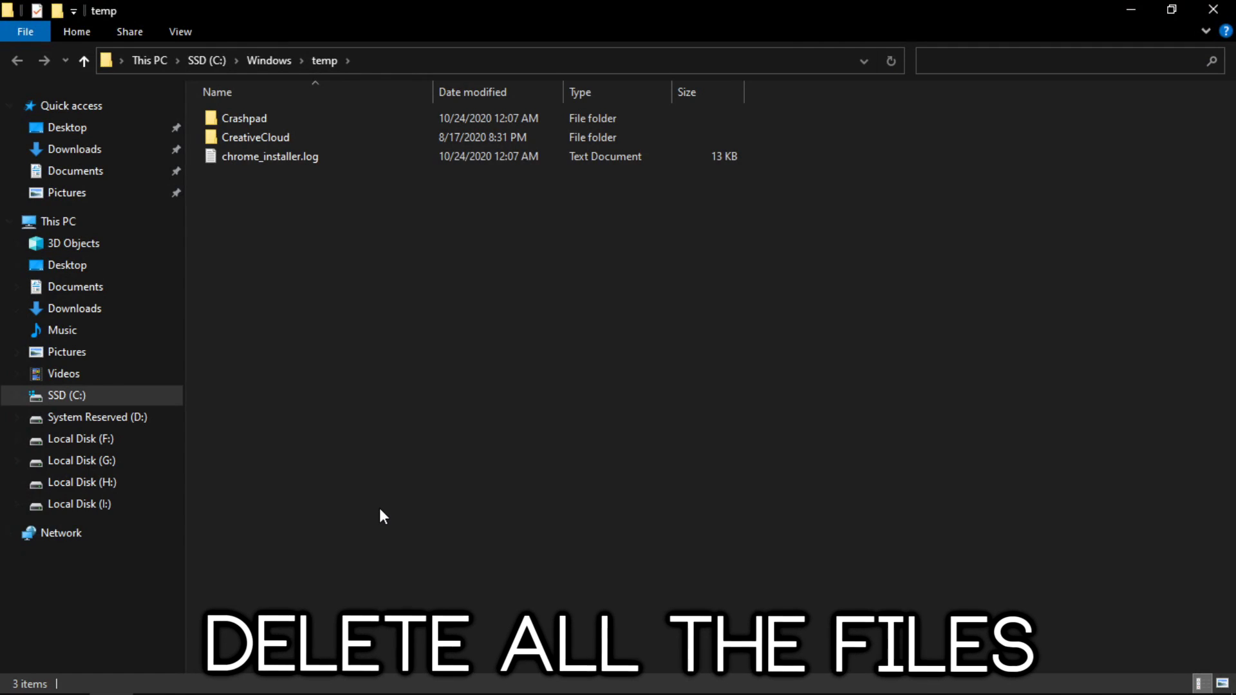
Permanently delete everything in the Windows temp folder, skipping the file in use, and close the folder
key(ctrl+a)
key(shift+Delete)
key(Return)
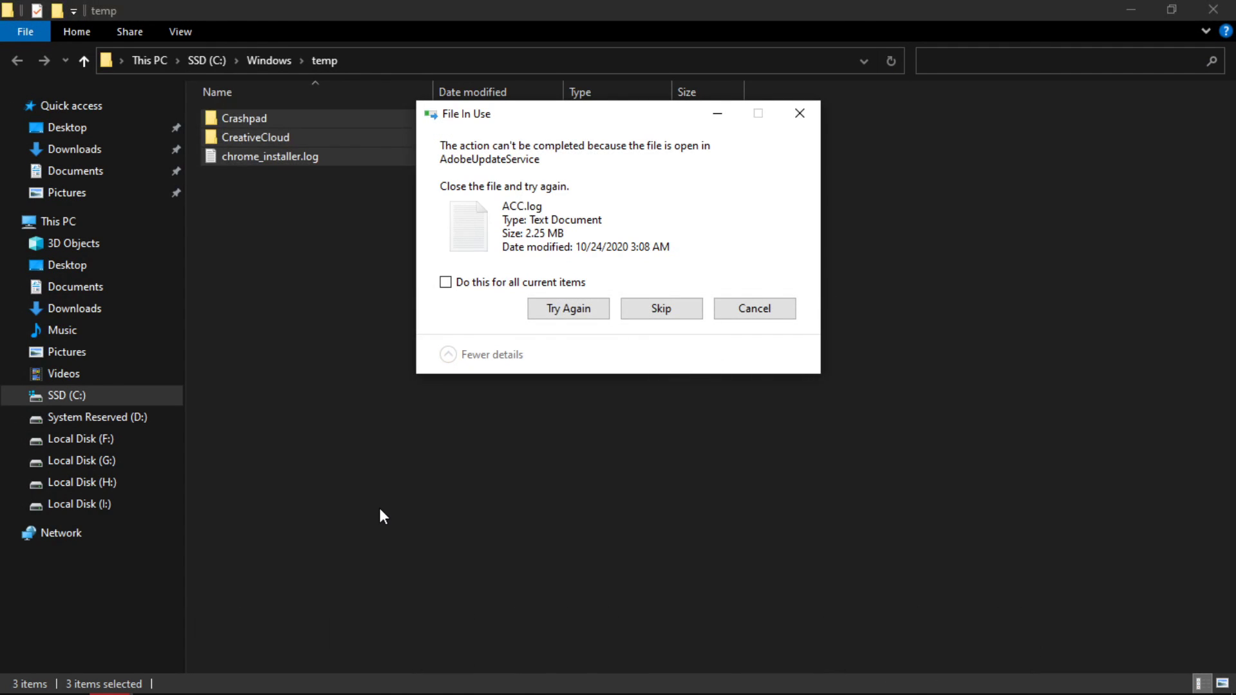
click(663, 310)
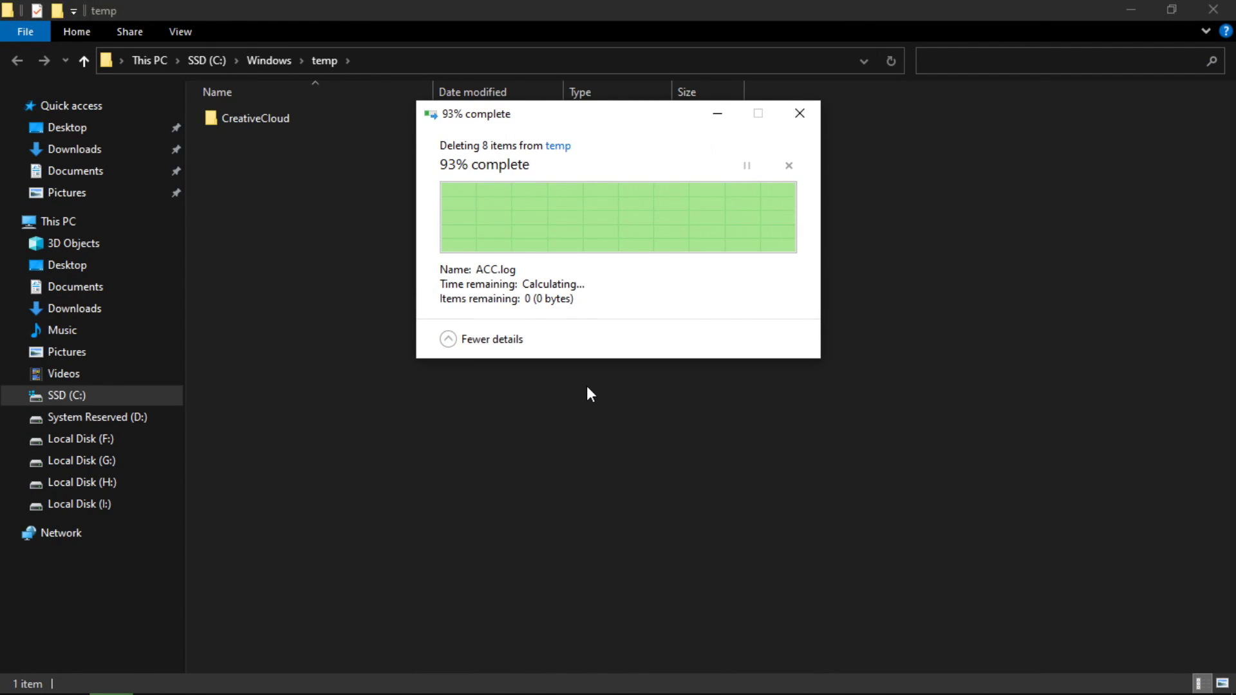
click(1213, 9)
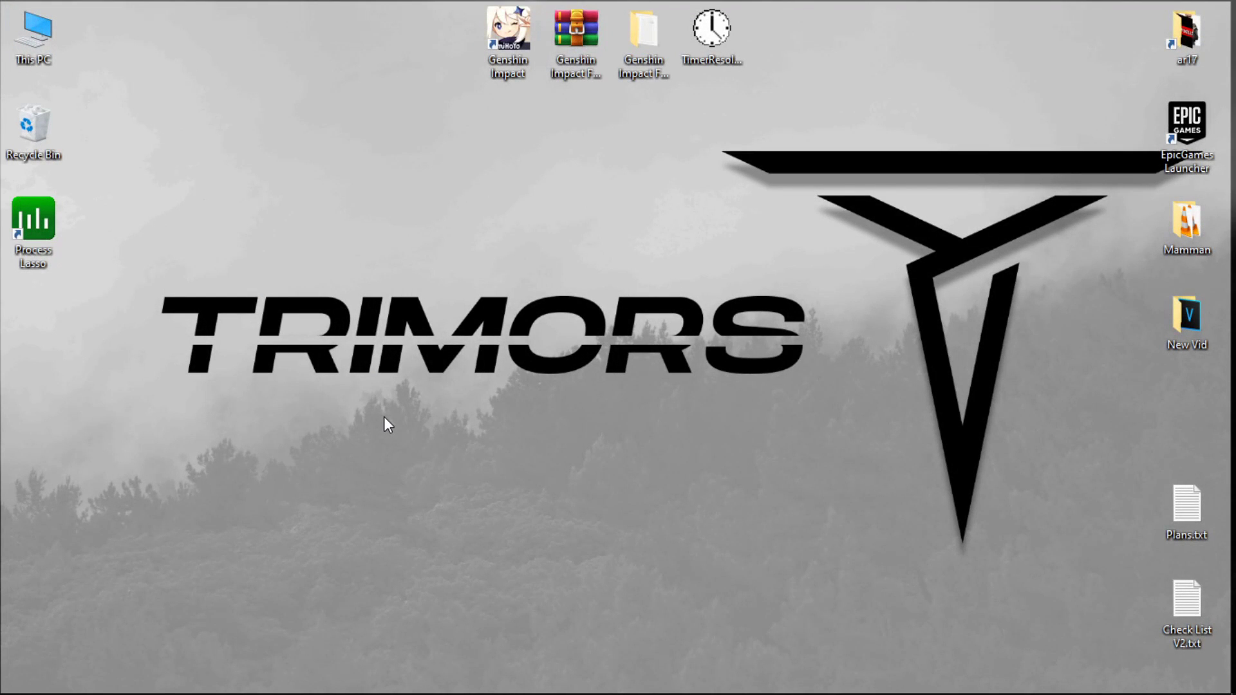
Open the user's temporary files folder by running %temp%
key(super+r)
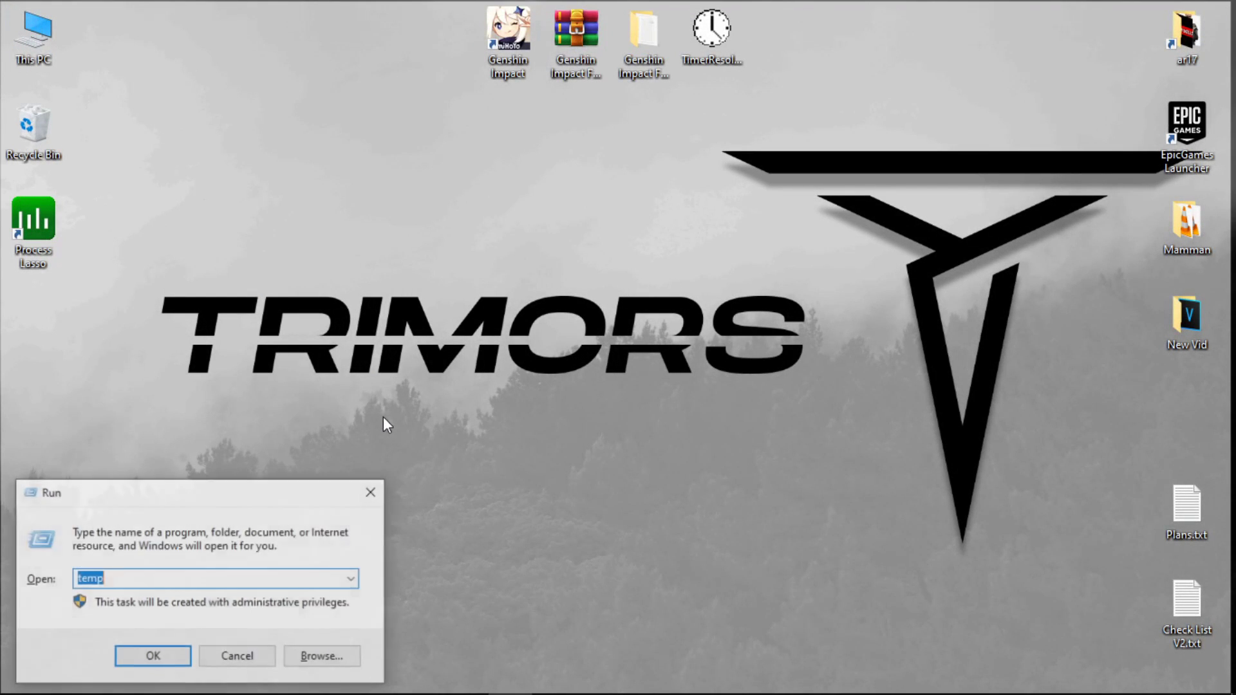
text(%temp)
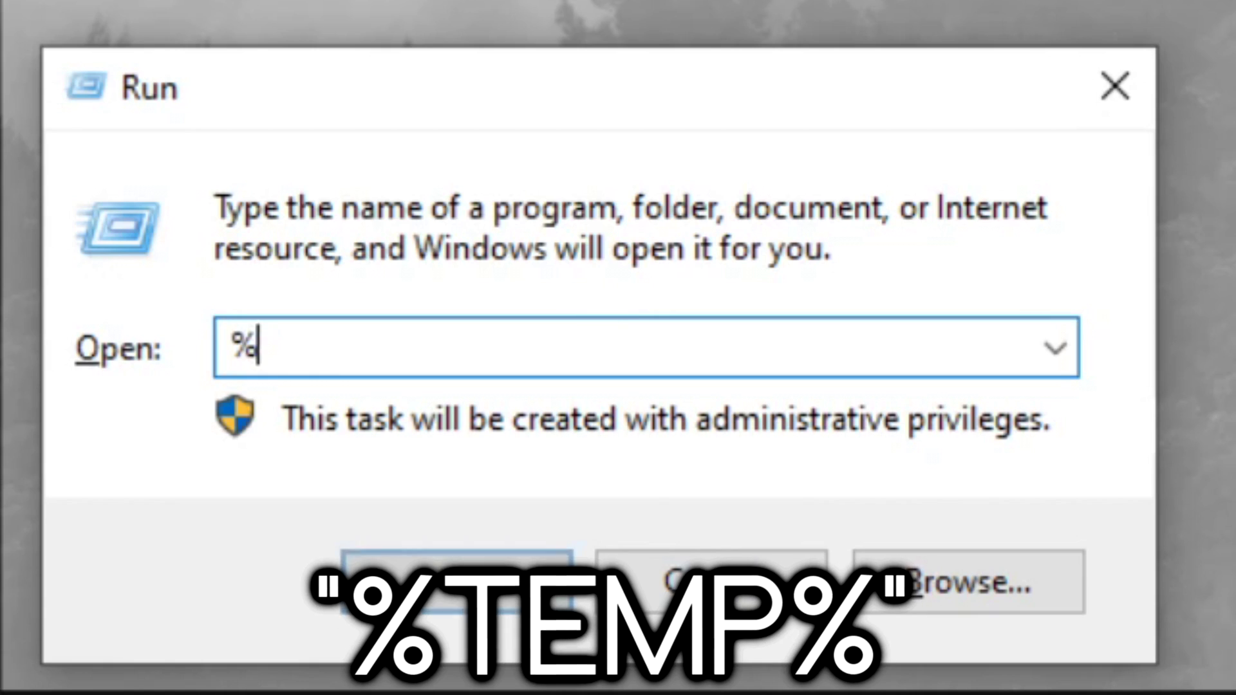
text(%)
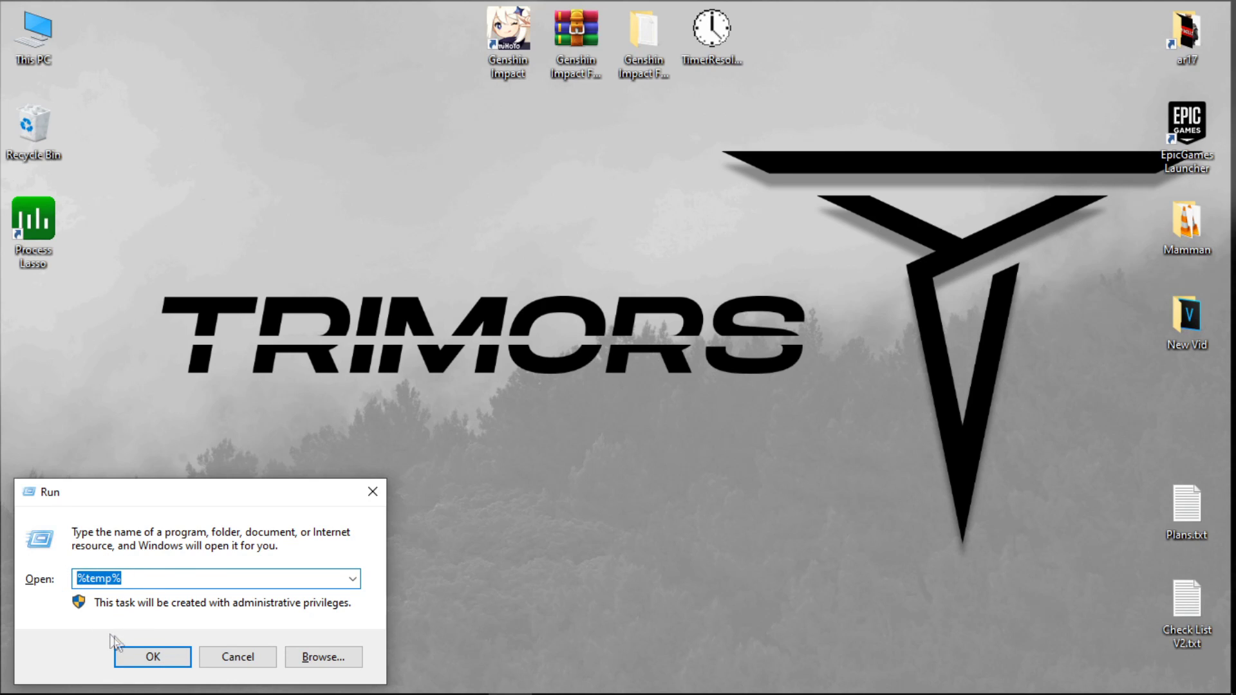
click(137, 653)
Permanently delete everything in the user's Temp folder, skipping all files in use, and close the folder
scroll(431, 536, down, 4)
scroll(411, 515, up, 4)
key(ctrl+a)
key(shift+Delete)
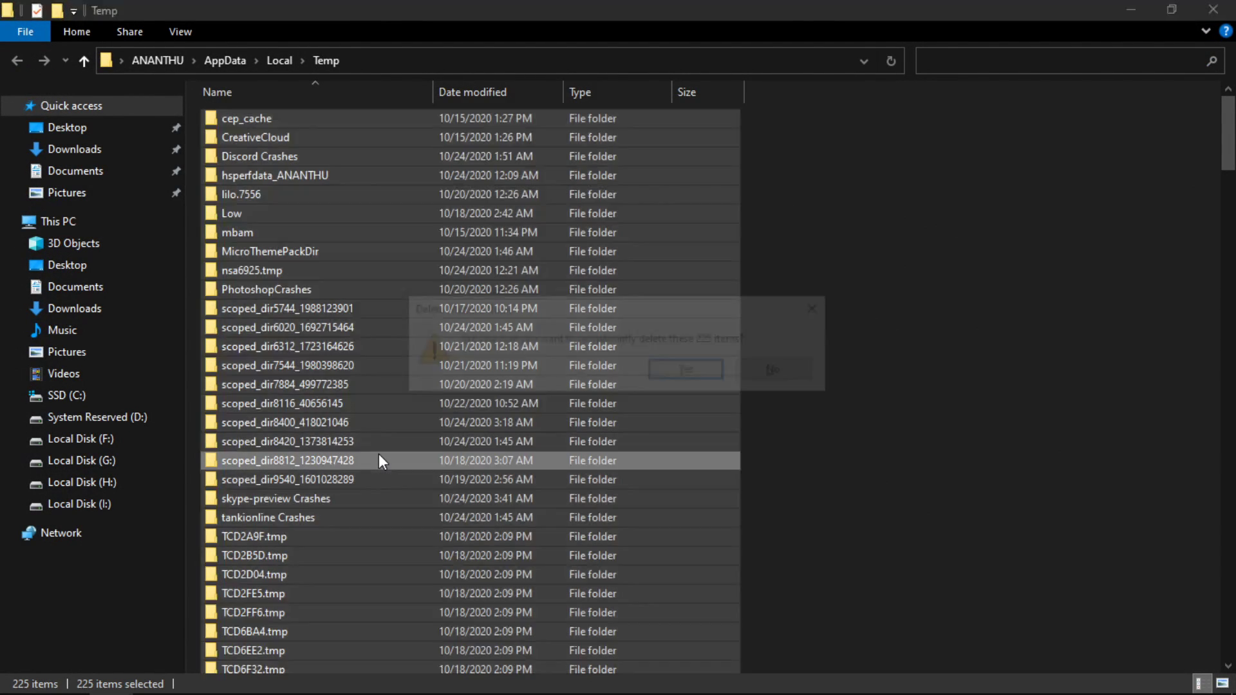
key(Return)
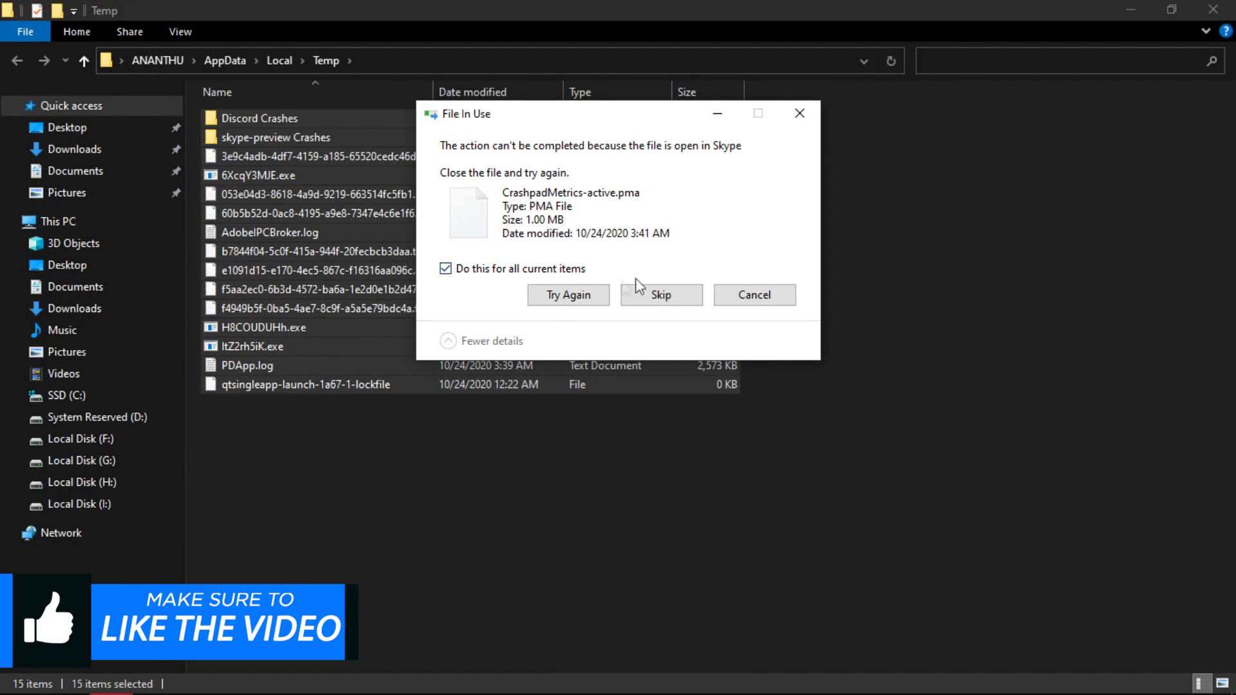
click(659, 289)
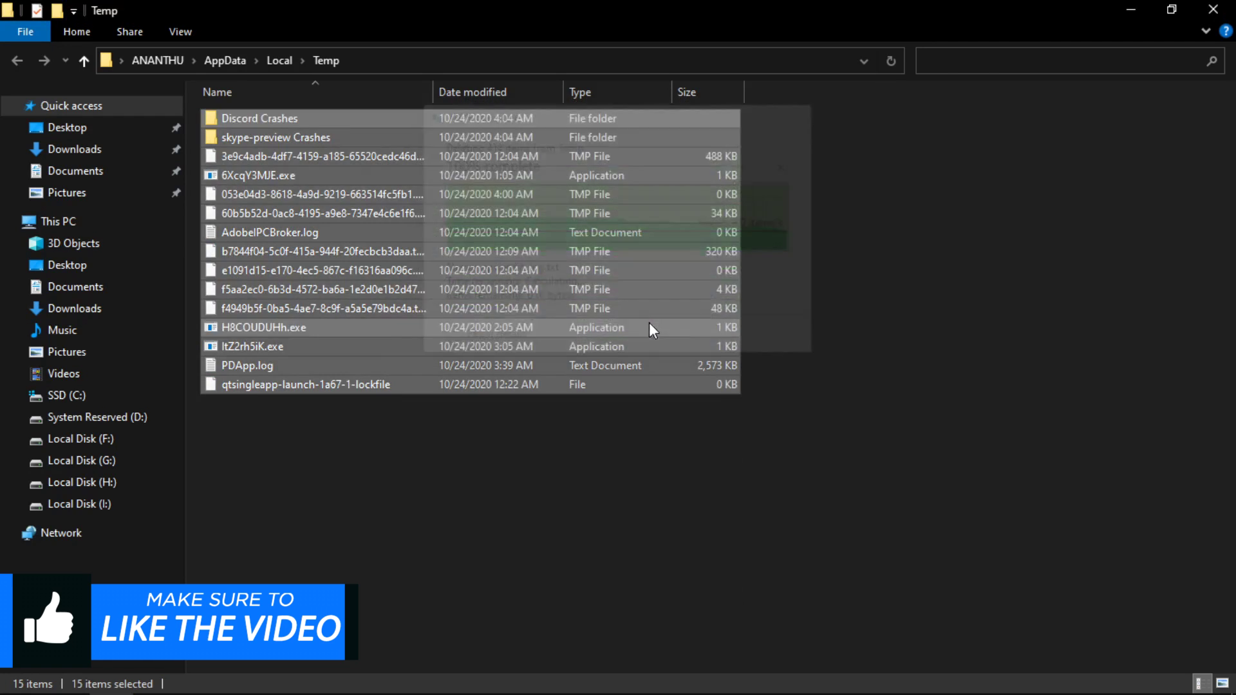
click(470, 469)
click(1212, 9)
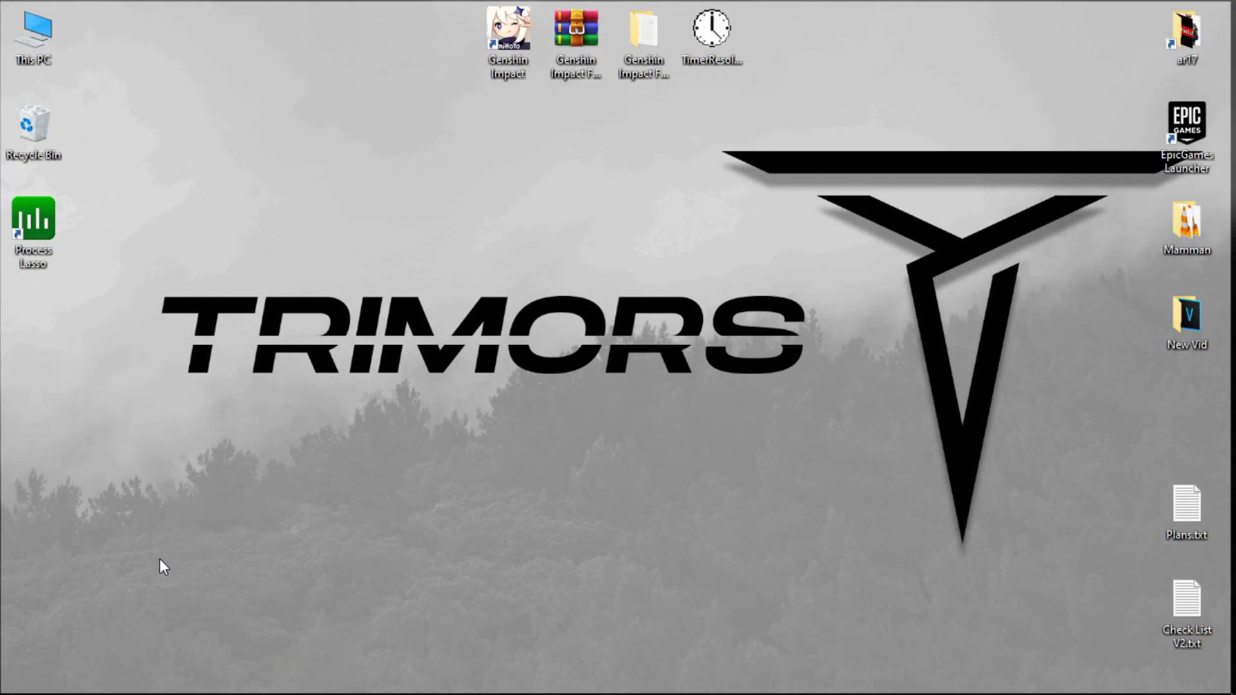
Search Windows for the Run app and use it to open the prefetch folder
click(57, 686)
text(run)
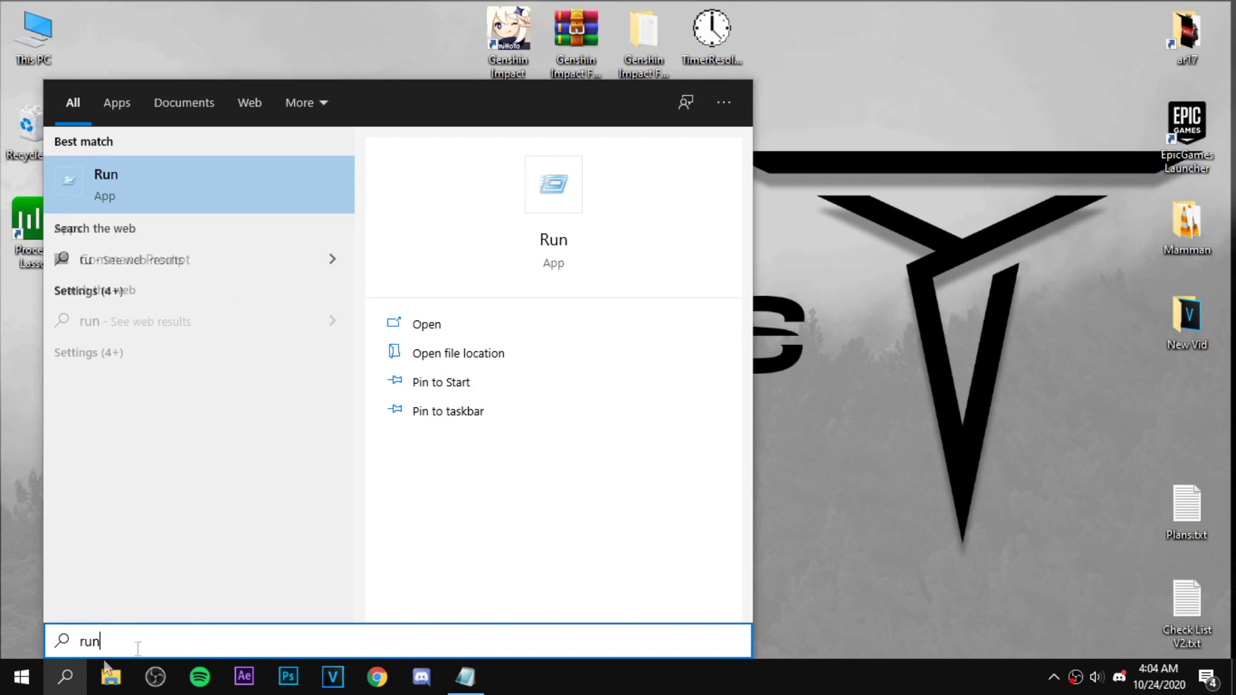
click(231, 176)
text(prefetc)
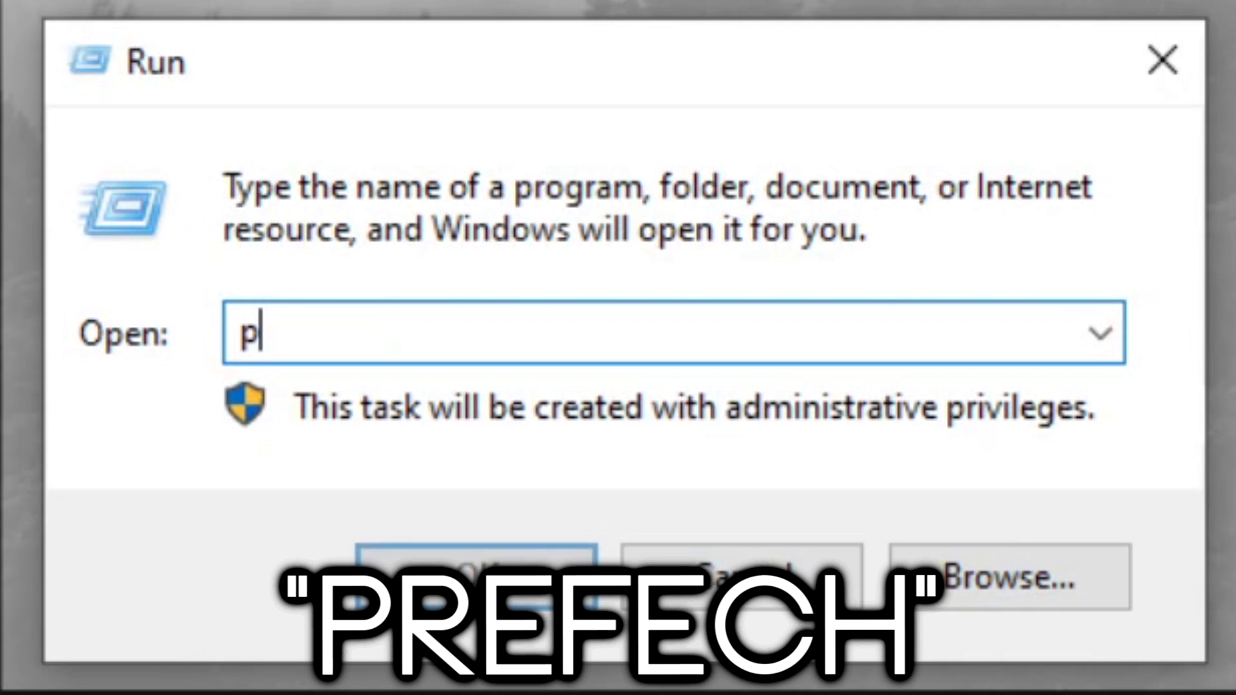
text(h)
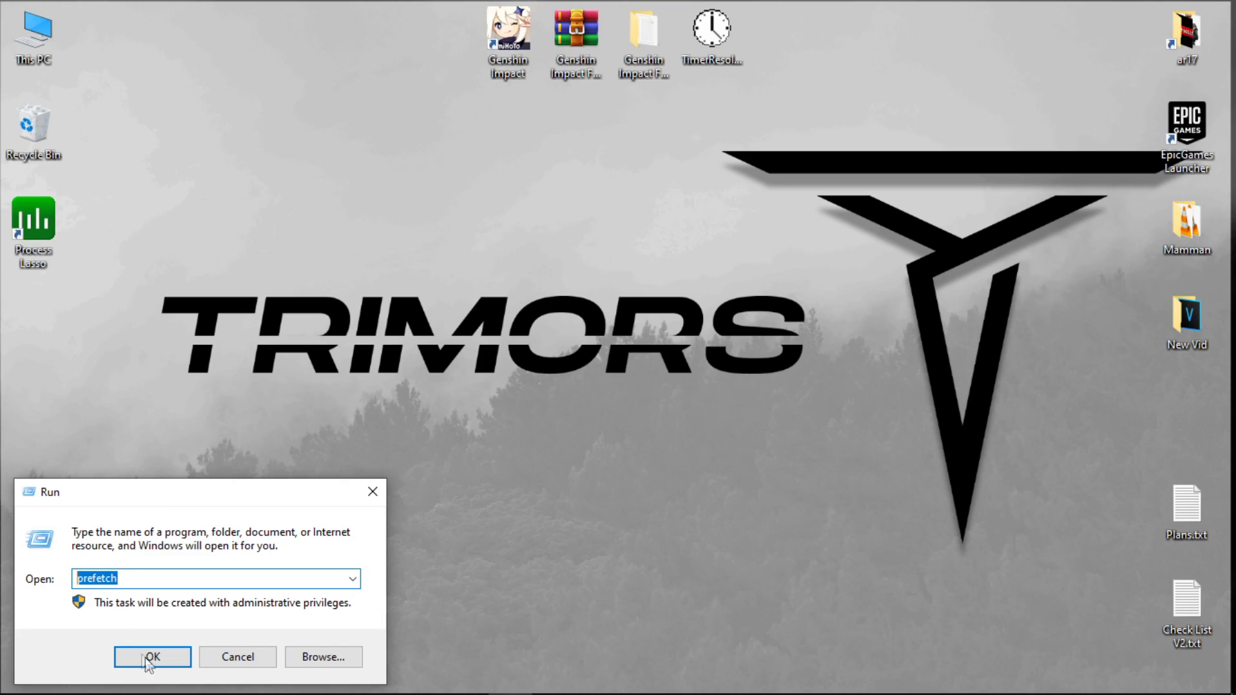
click(150, 658)
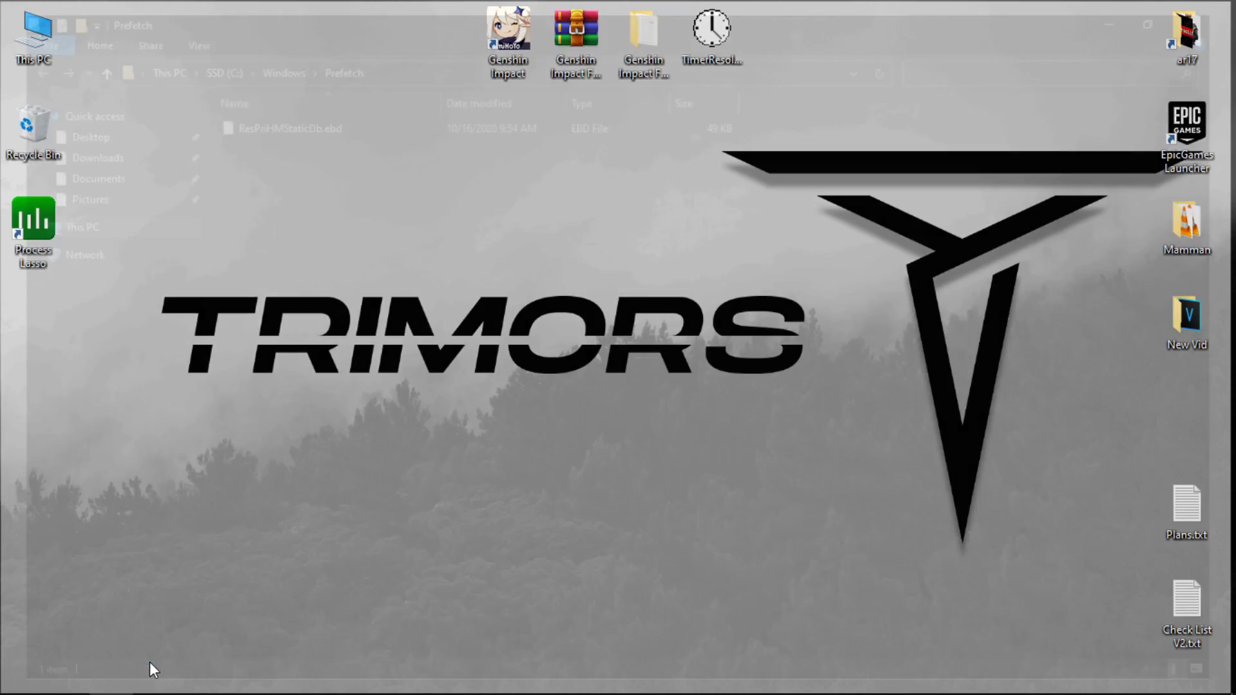
Delete everything in the Windows Prefetch folder and close the folder
key(ctrl+a)
key(Delete)
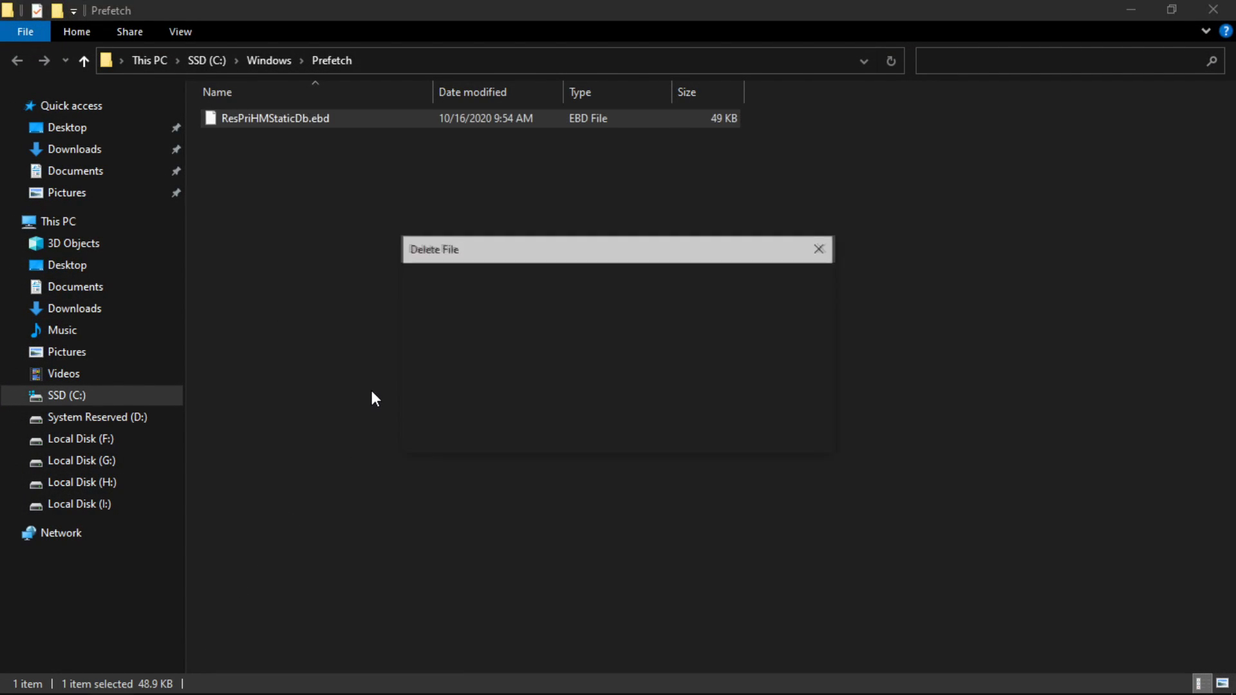
key(Return)
right_click(477, 350)
click(728, 295)
key(alt+F4)
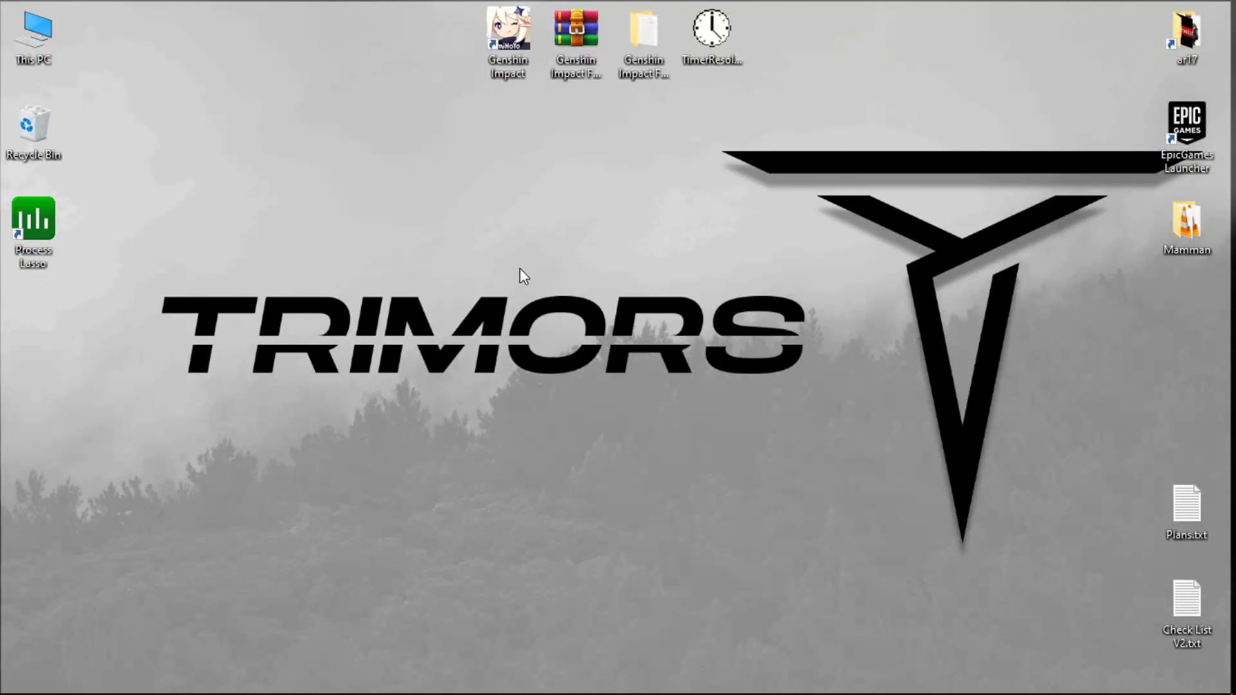
Open the NVIDIA Control Panel from the desktop and choose launcher (launcher.exe) as the program to customize in the 3D program settings
right_click(531, 249)
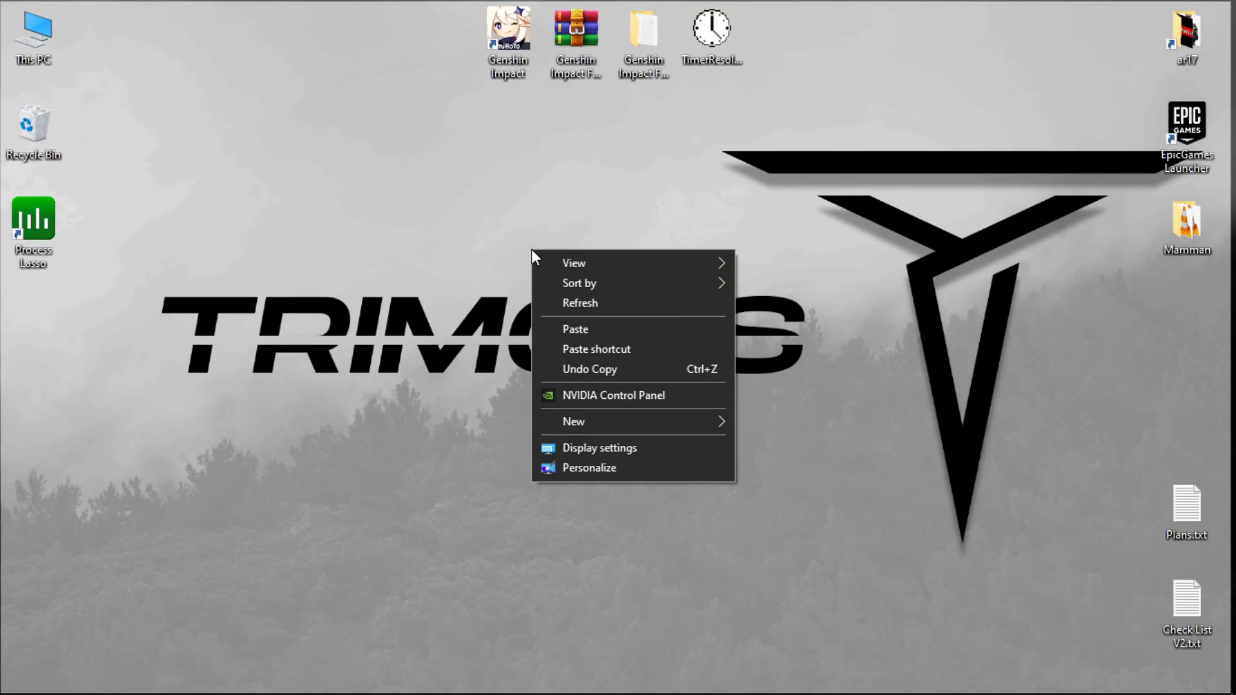
click(612, 395)
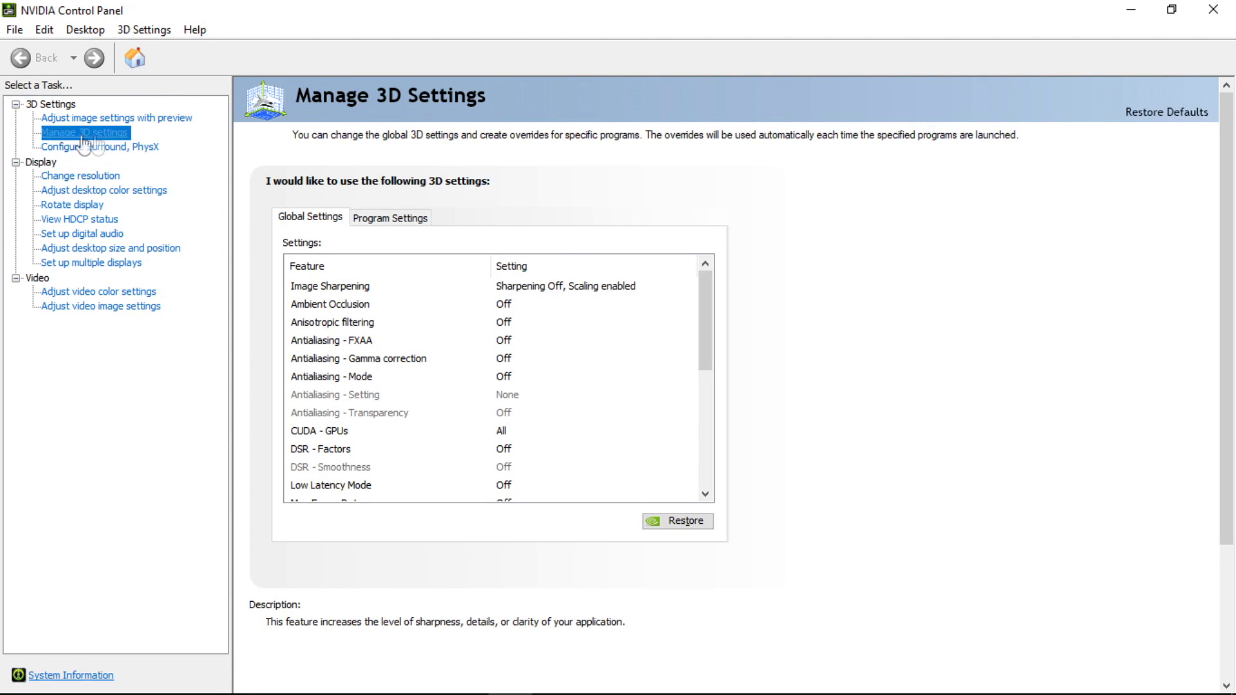
click(380, 219)
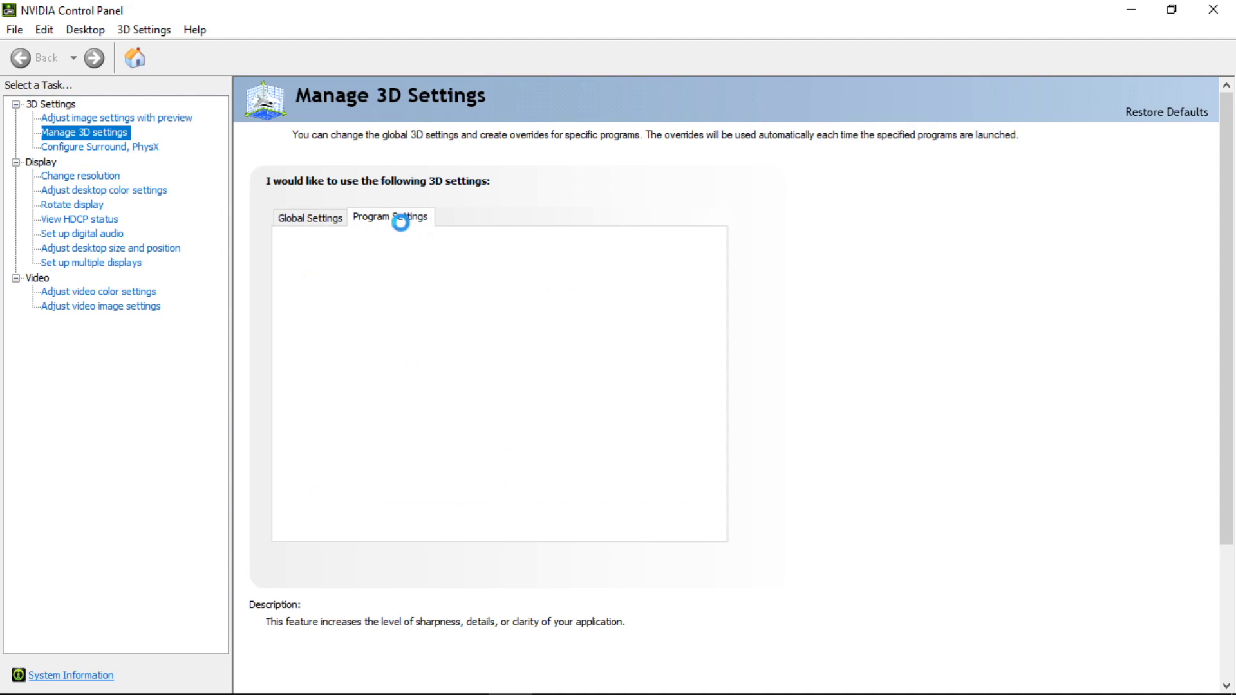
click(417, 264)
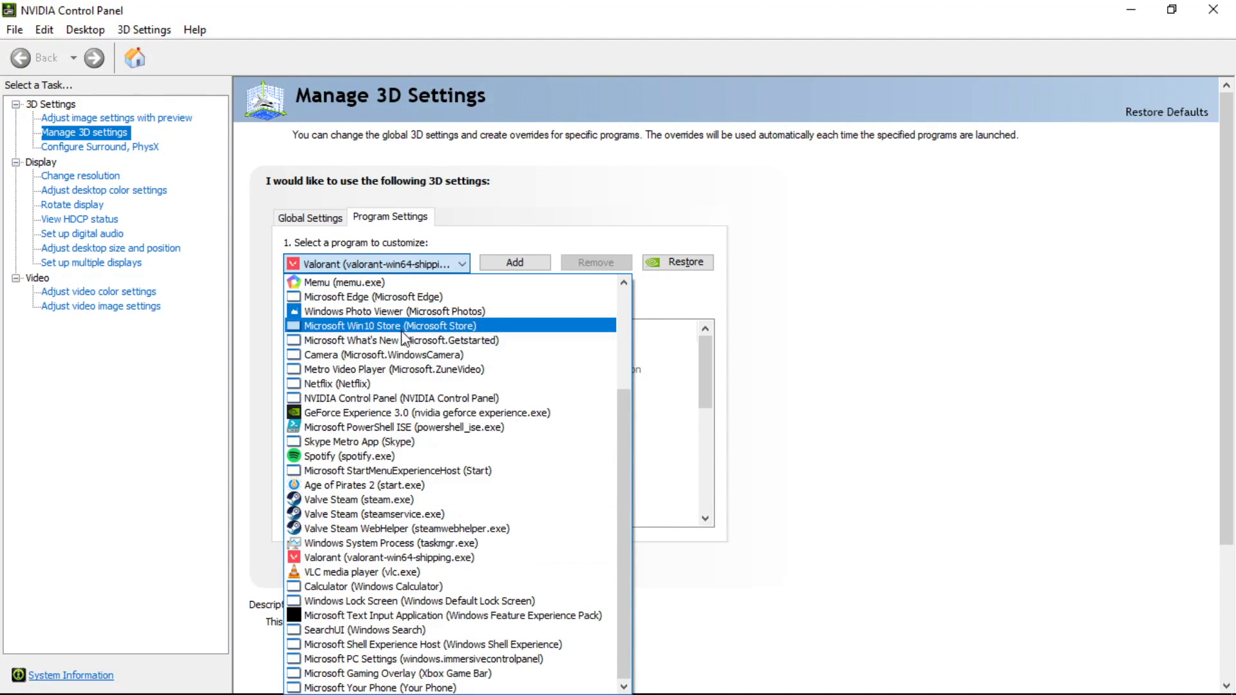
scroll(380, 370, up, 4)
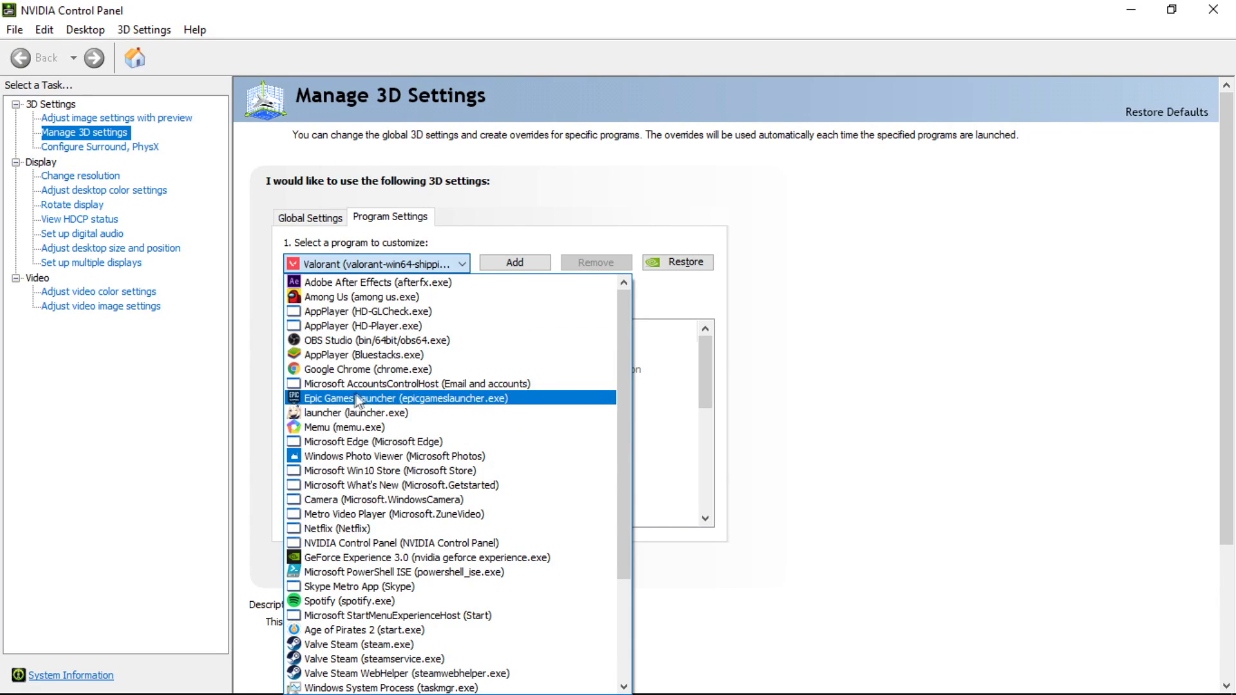
click(376, 417)
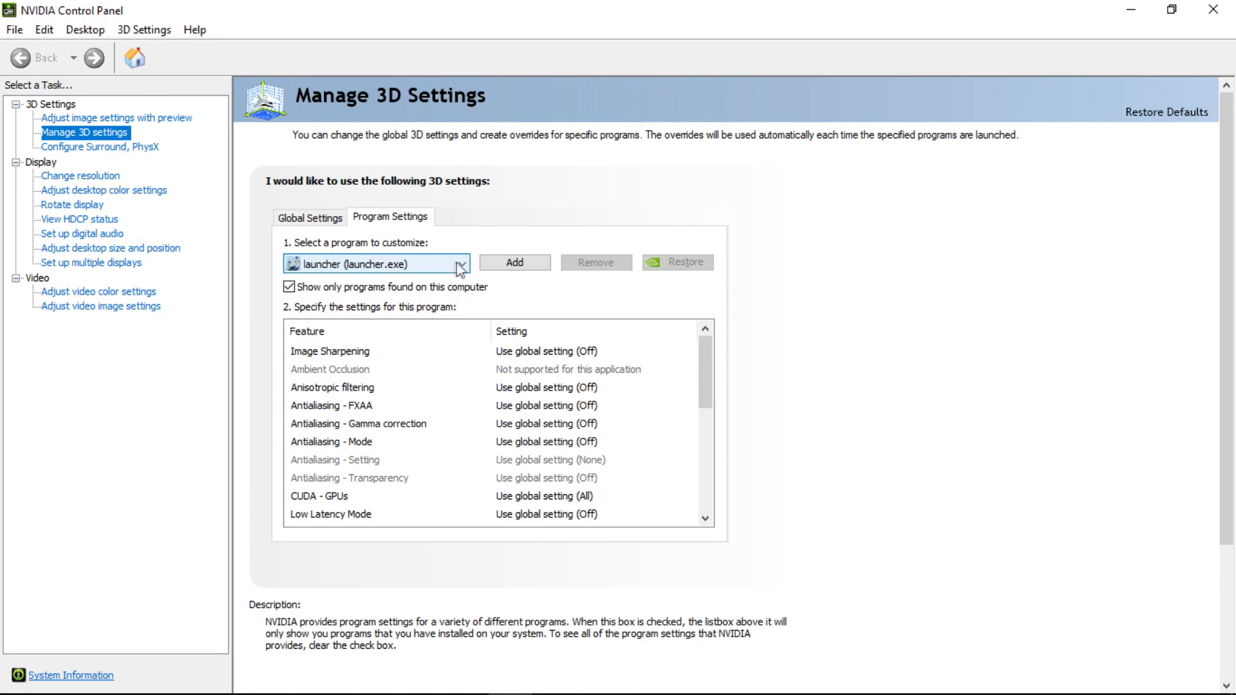
Set anisotropic filtering to Off for the launcher program
click(529, 351)
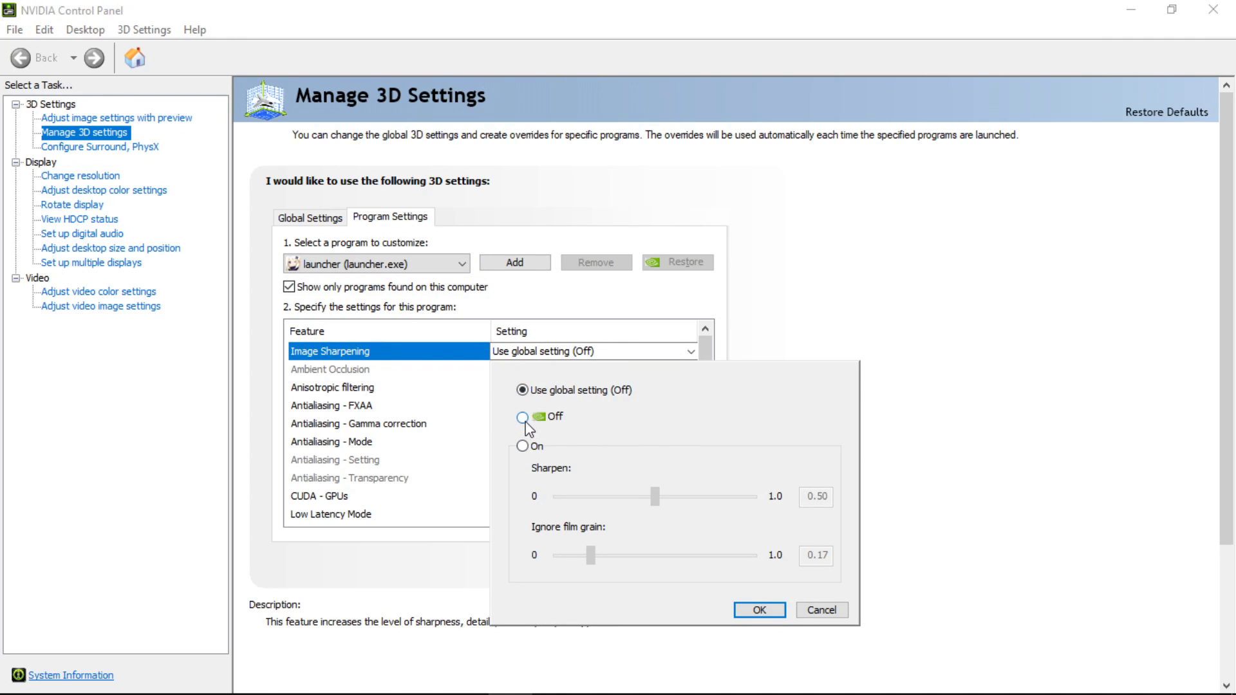
click(357, 390)
click(527, 387)
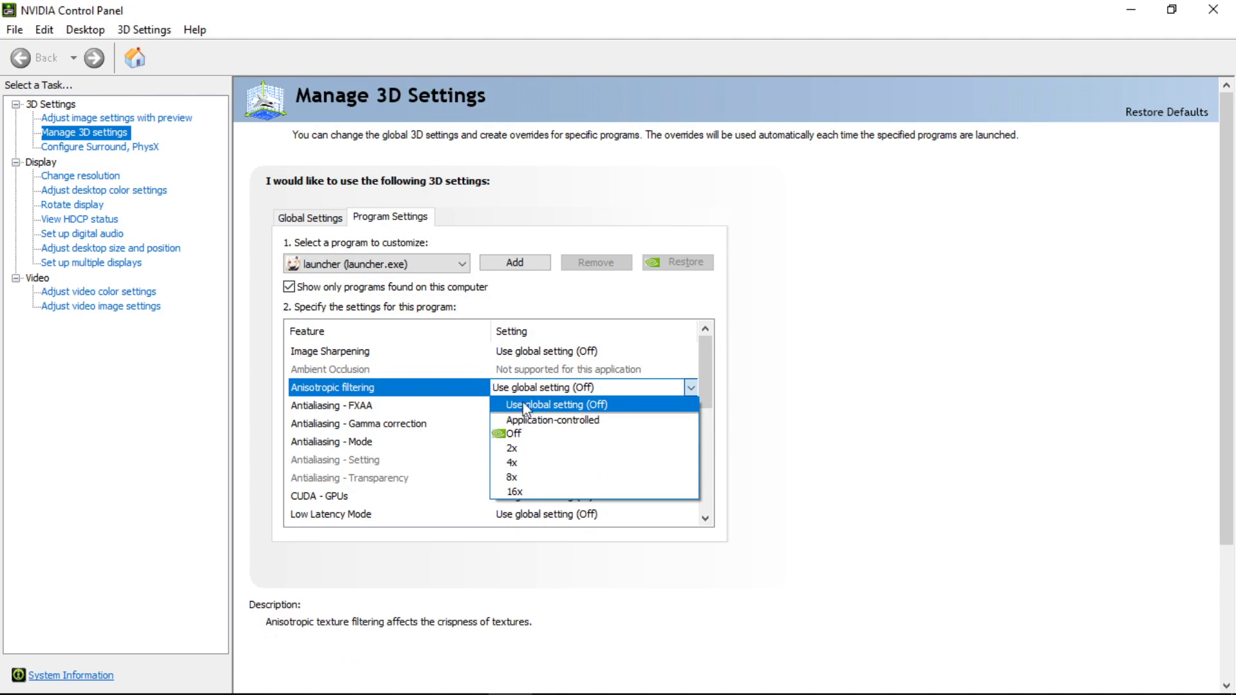
click(545, 435)
Set the launcher's texture filtering quality to High performance
scroll(551, 428, down, 1)
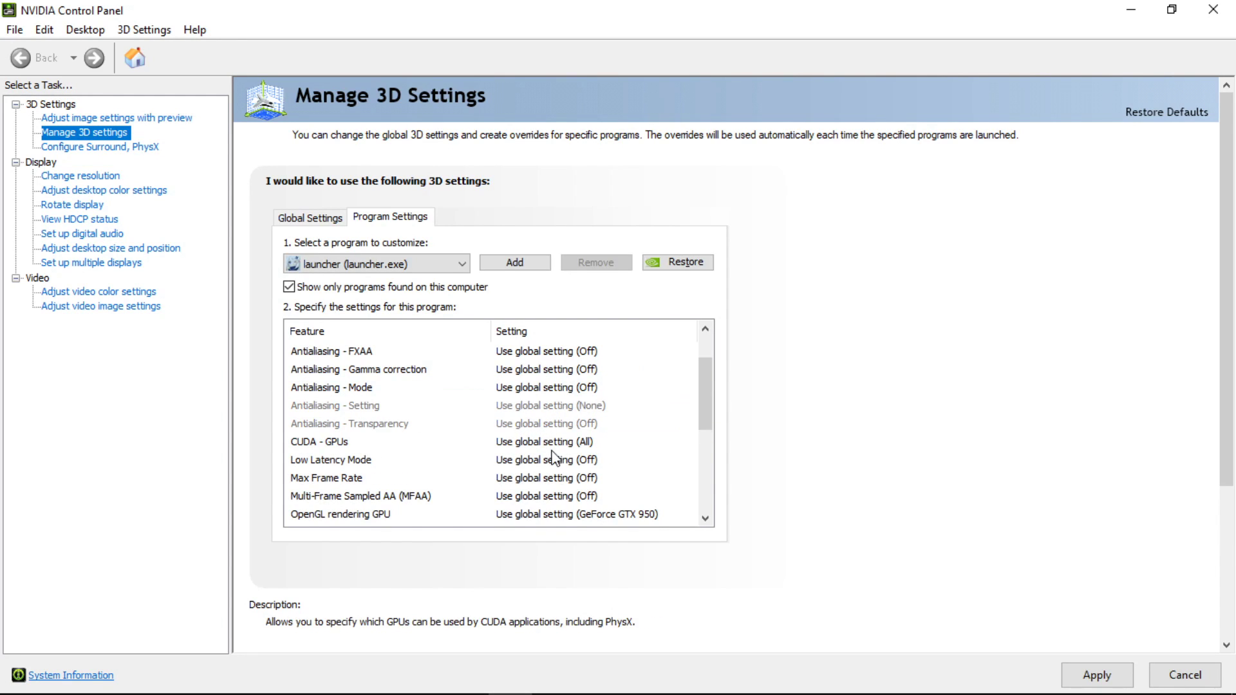
scroll(579, 505, down, 2)
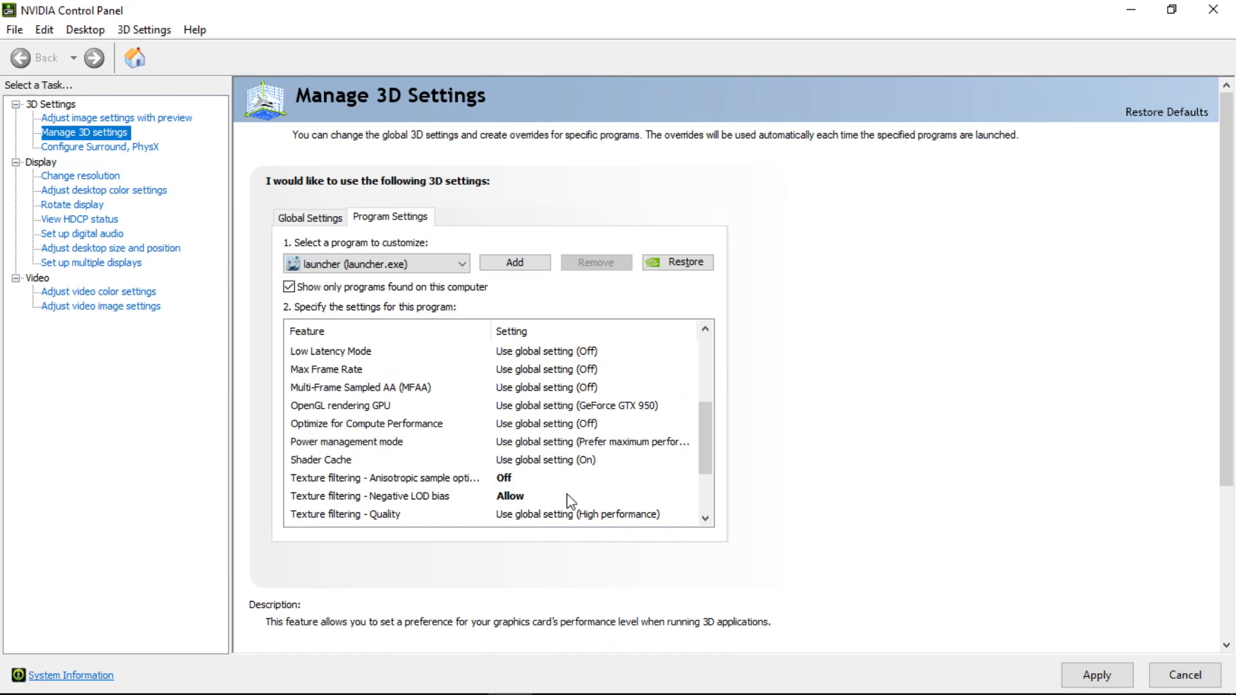
scroll(565, 497, down, 1)
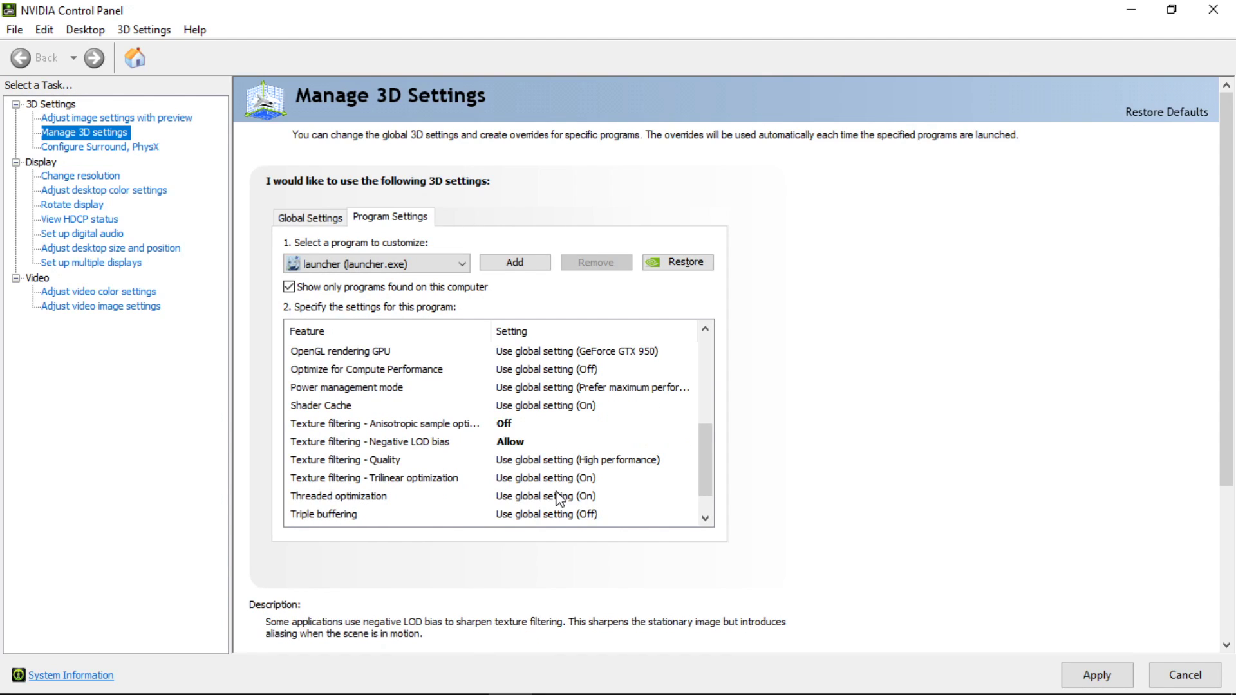
click(520, 444)
click(526, 425)
click(534, 456)
click(579, 460)
click(582, 458)
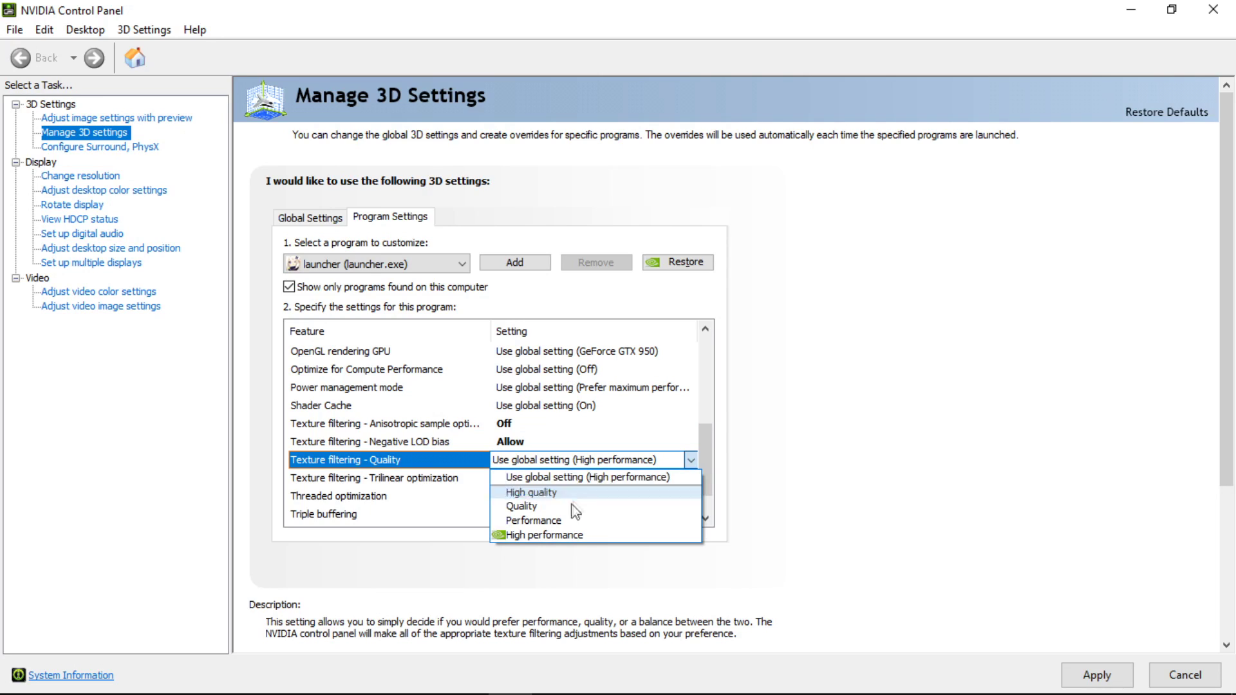
click(577, 536)
scroll(550, 502, down, 1)
click(540, 461)
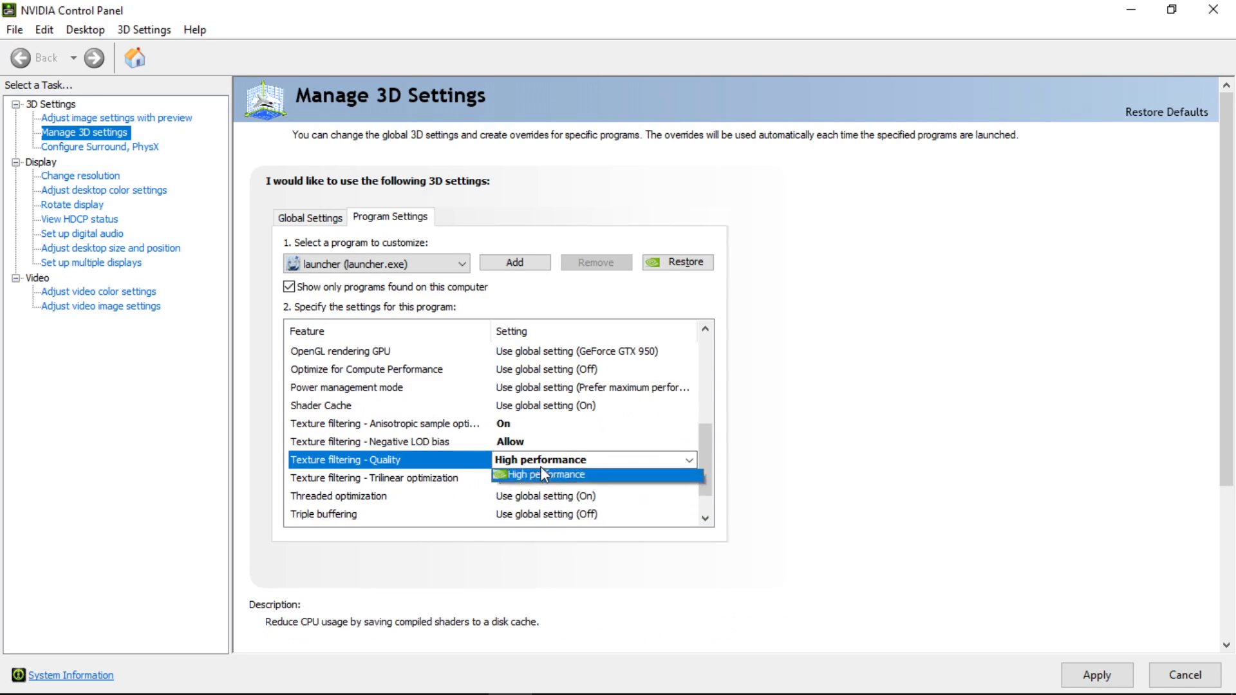
click(570, 463)
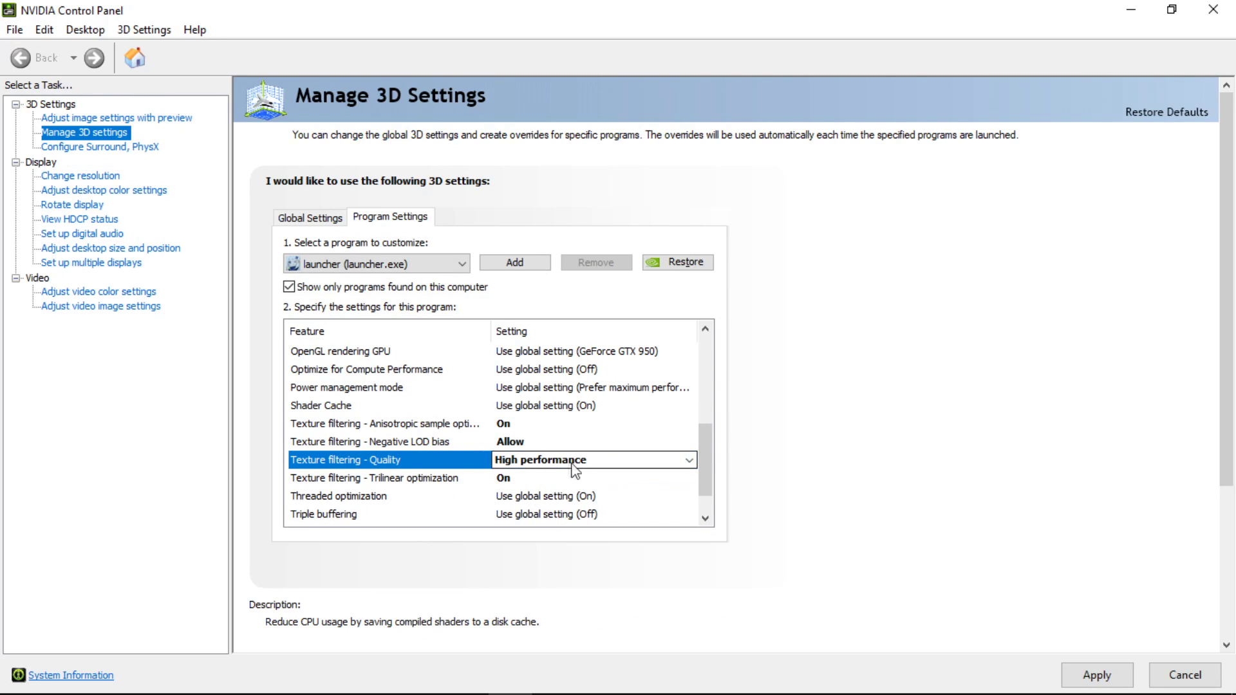
Set the launcher's OpenGL rendering GPU to GeForce GTX 950, leaving the maximum frame rate on the global setting
click(547, 352)
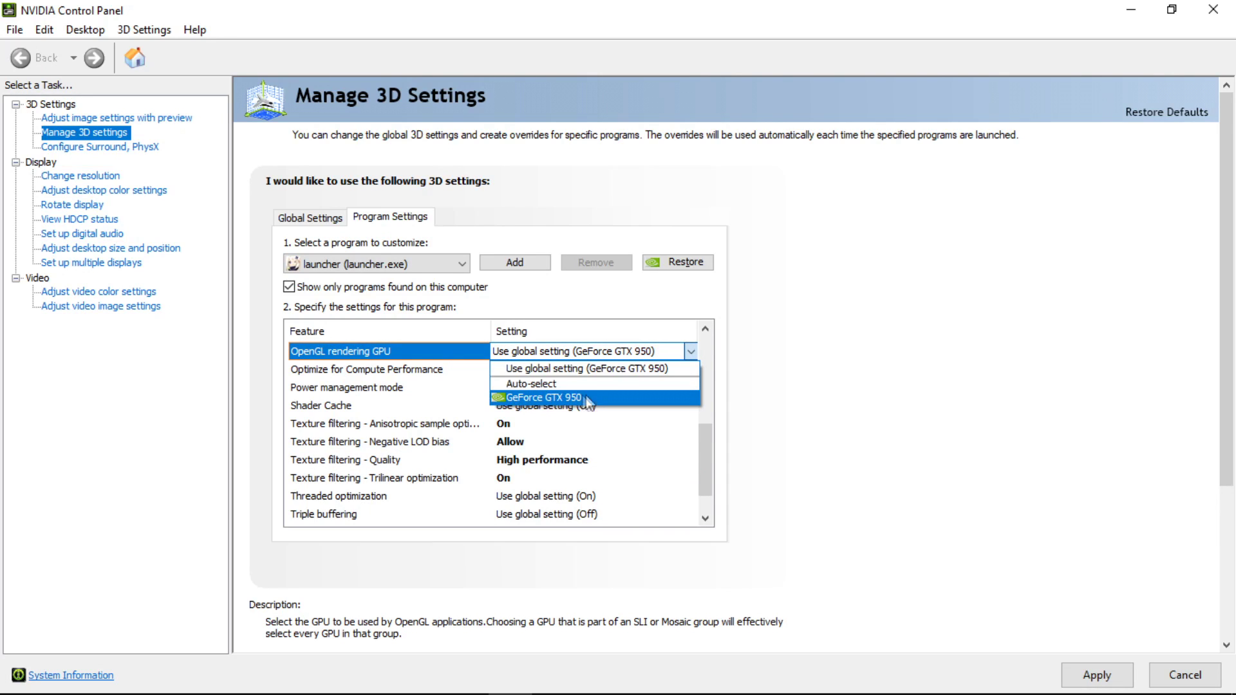
click(547, 397)
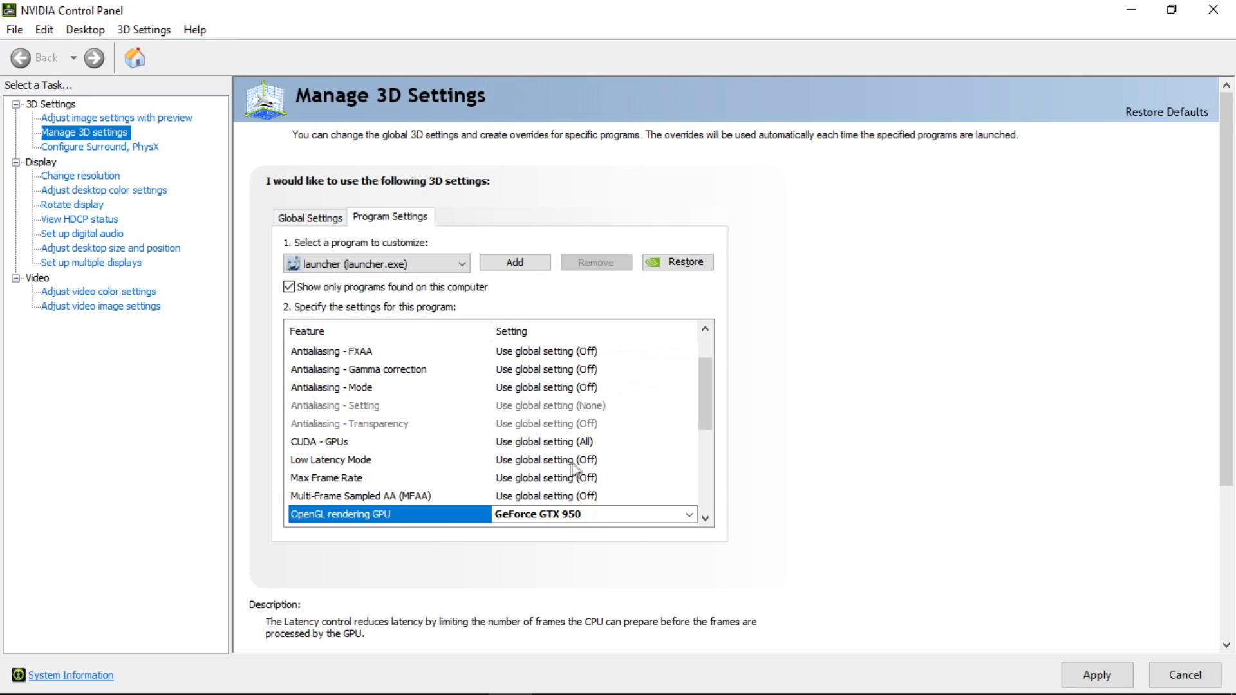
click(556, 480)
click(557, 481)
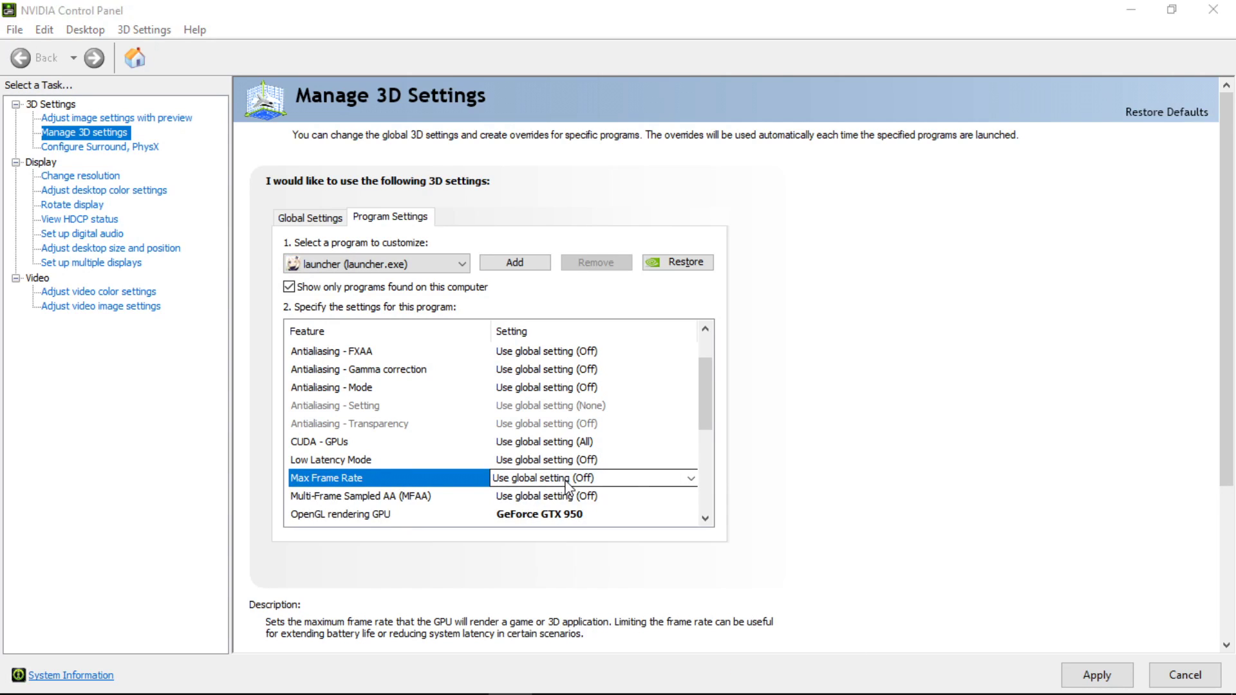
Set the launcher's Low Latency Mode to Ultra and apply the 3D settings
click(550, 459)
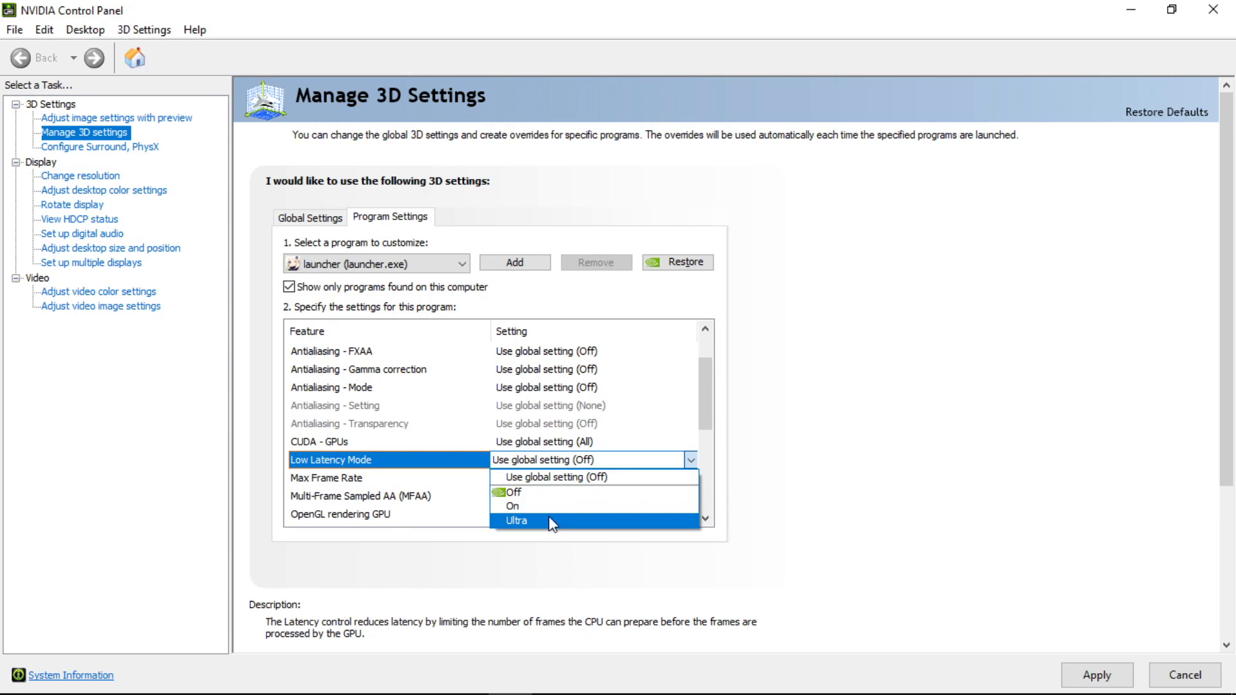
click(518, 521)
scroll(525, 481, down, 3)
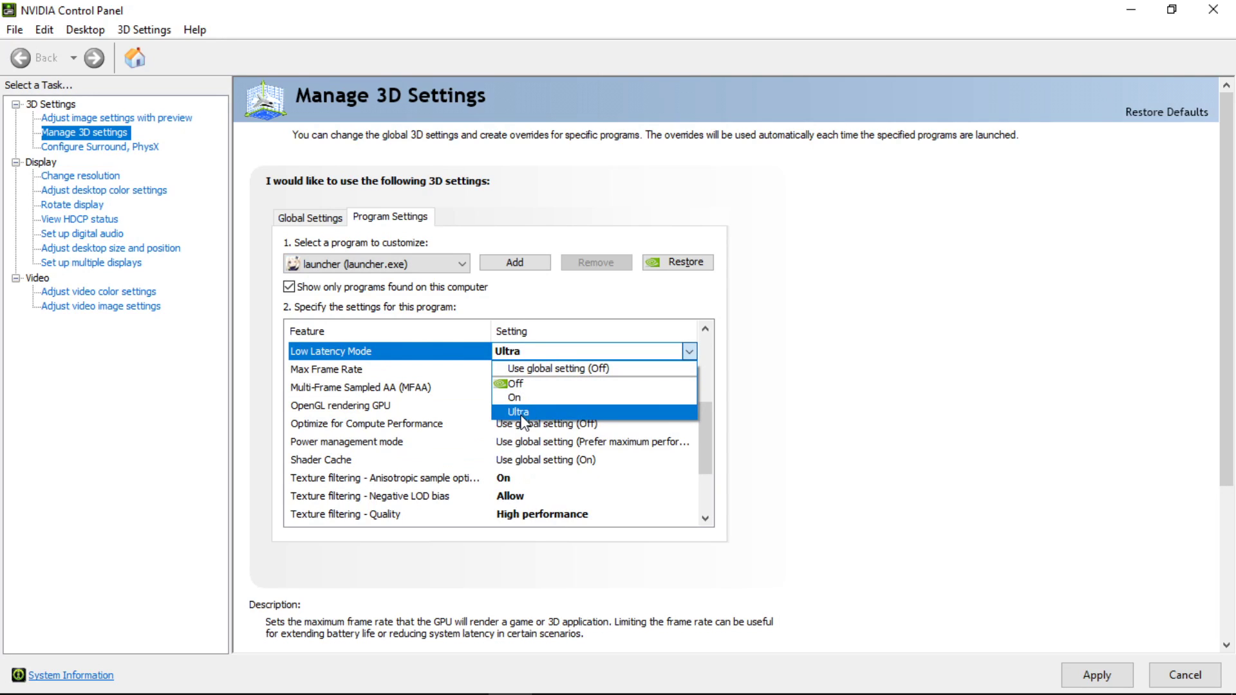
click(522, 417)
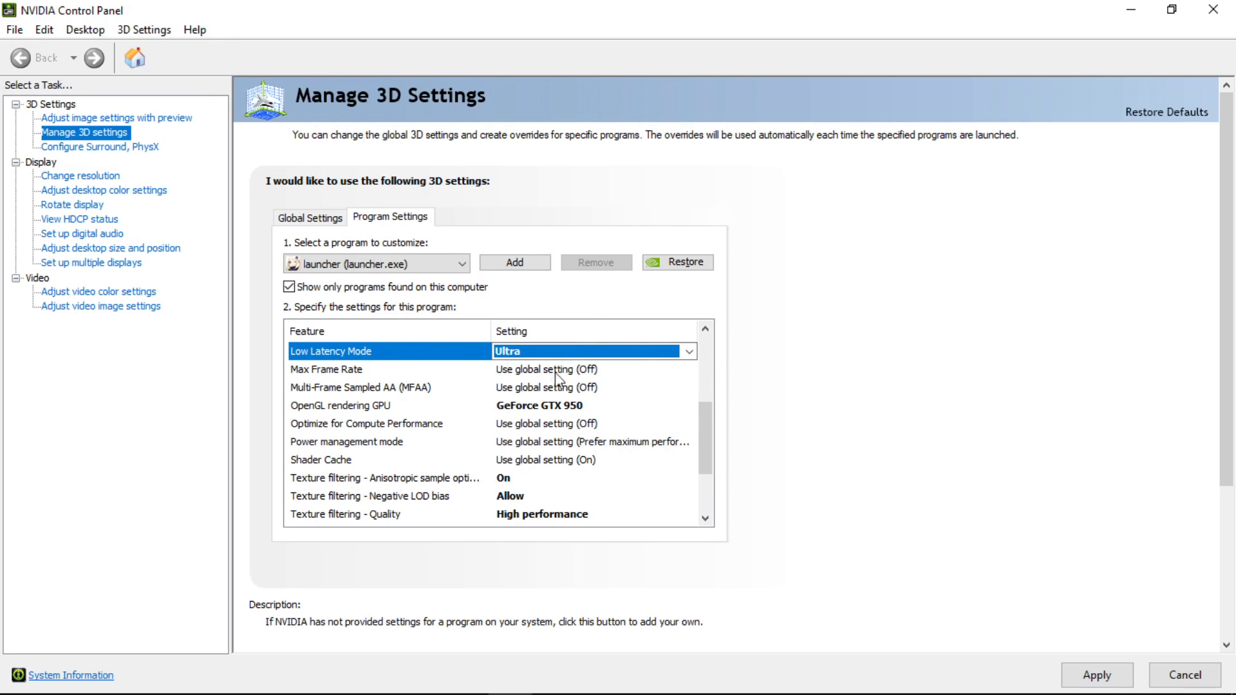
click(1097, 682)
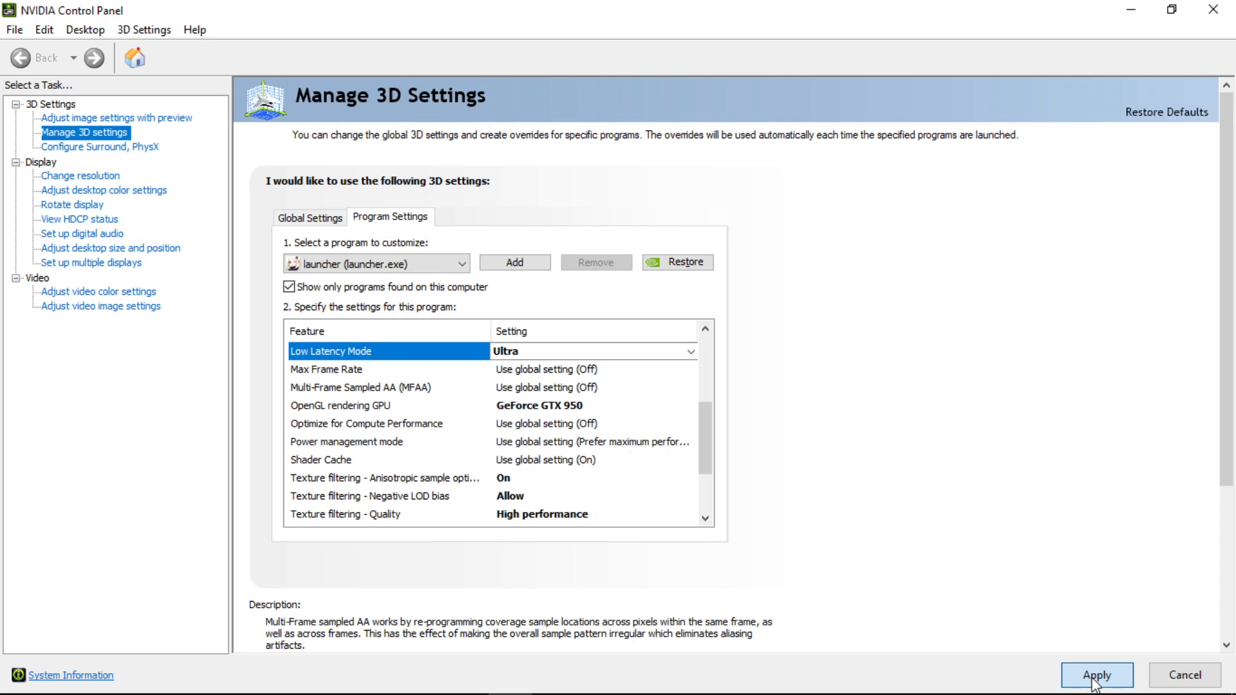